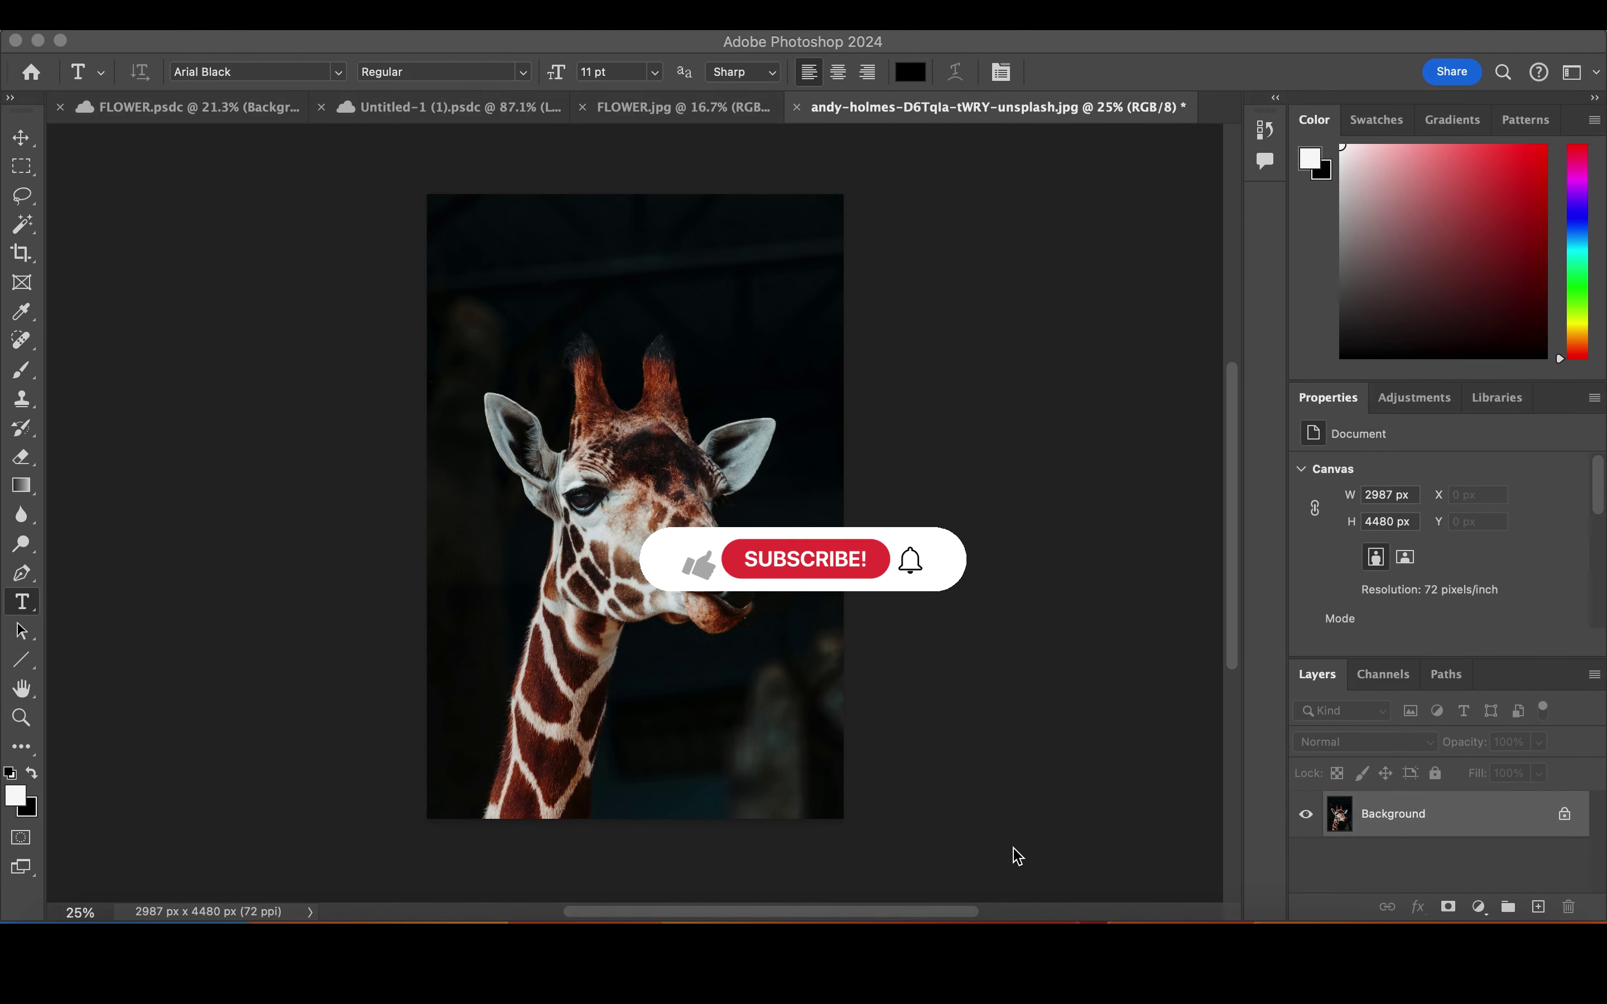
Duplicate the photo layer and mask the copy to just the giraffe with Select Subject.
key("cmd+j")
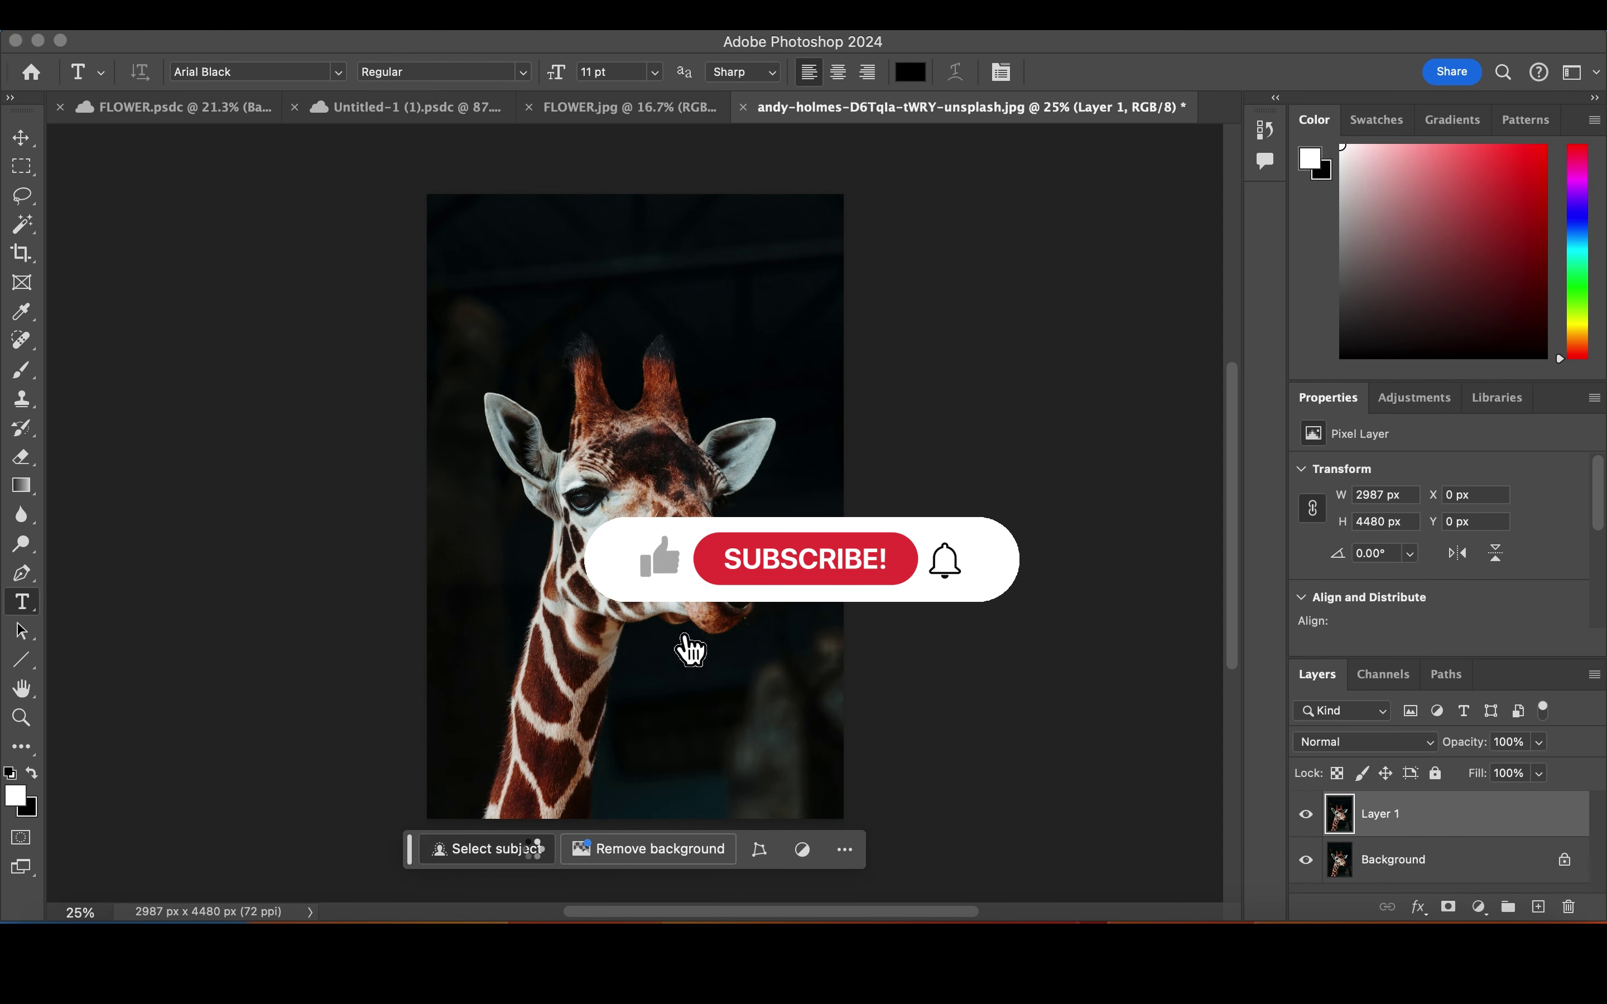
left_click(525, 850)
left_click(1448, 908)
Make a separate duplicate of the original Background layer.
left_click(1455, 862)
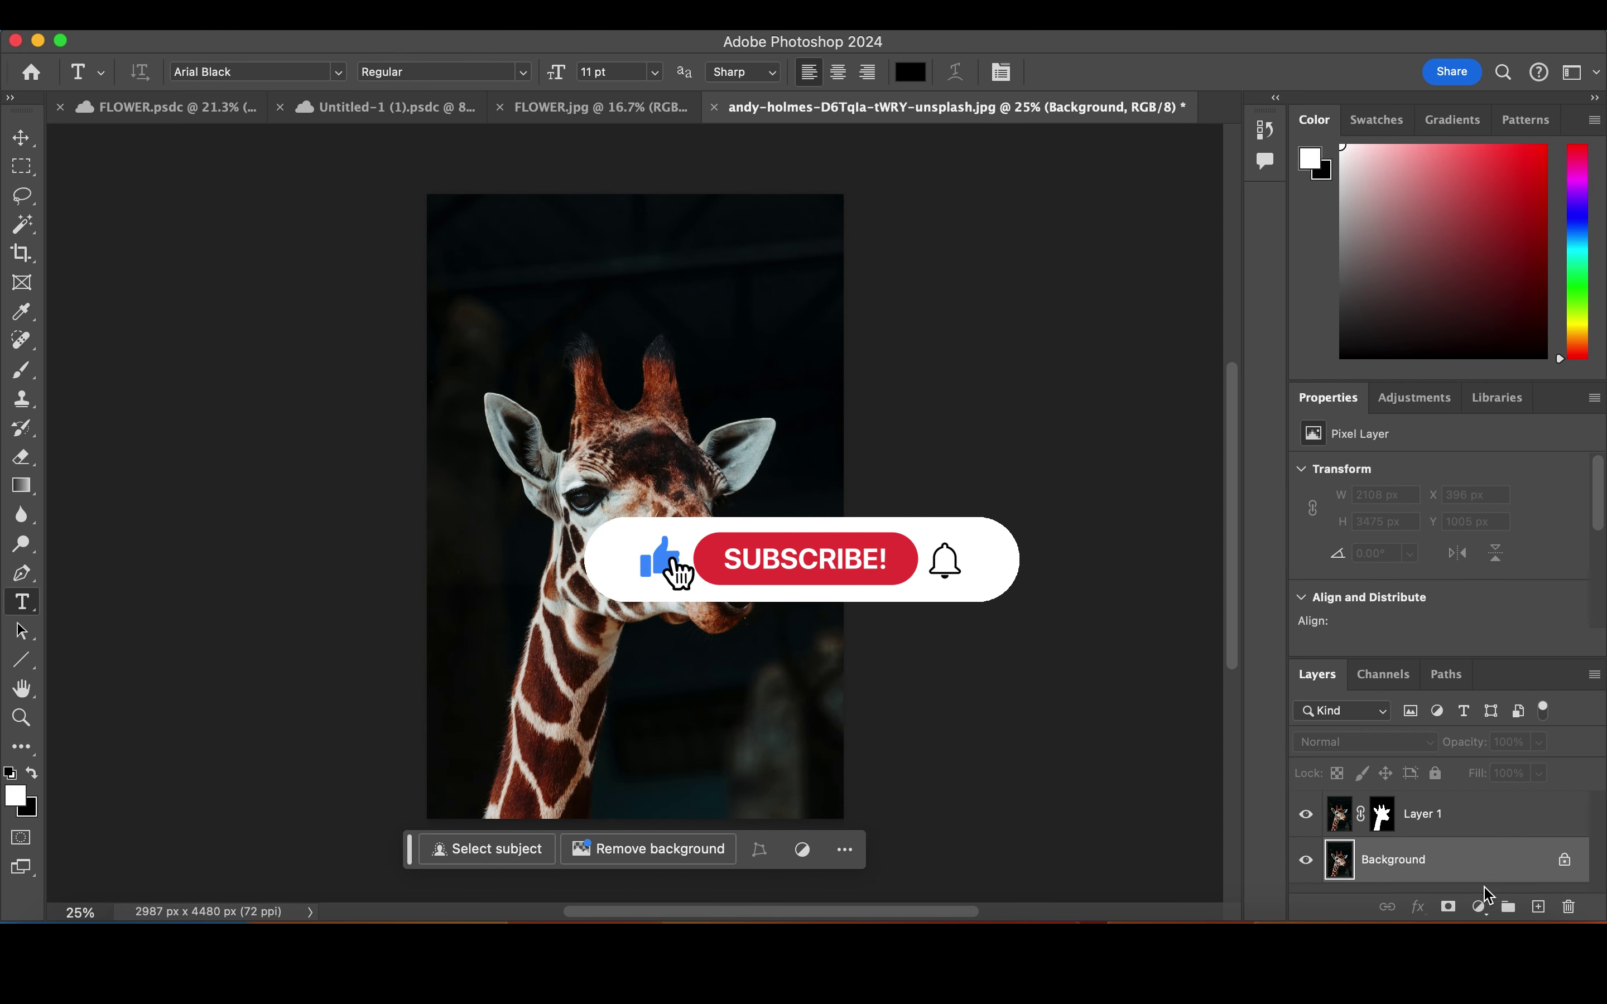
left_click(1478, 907)
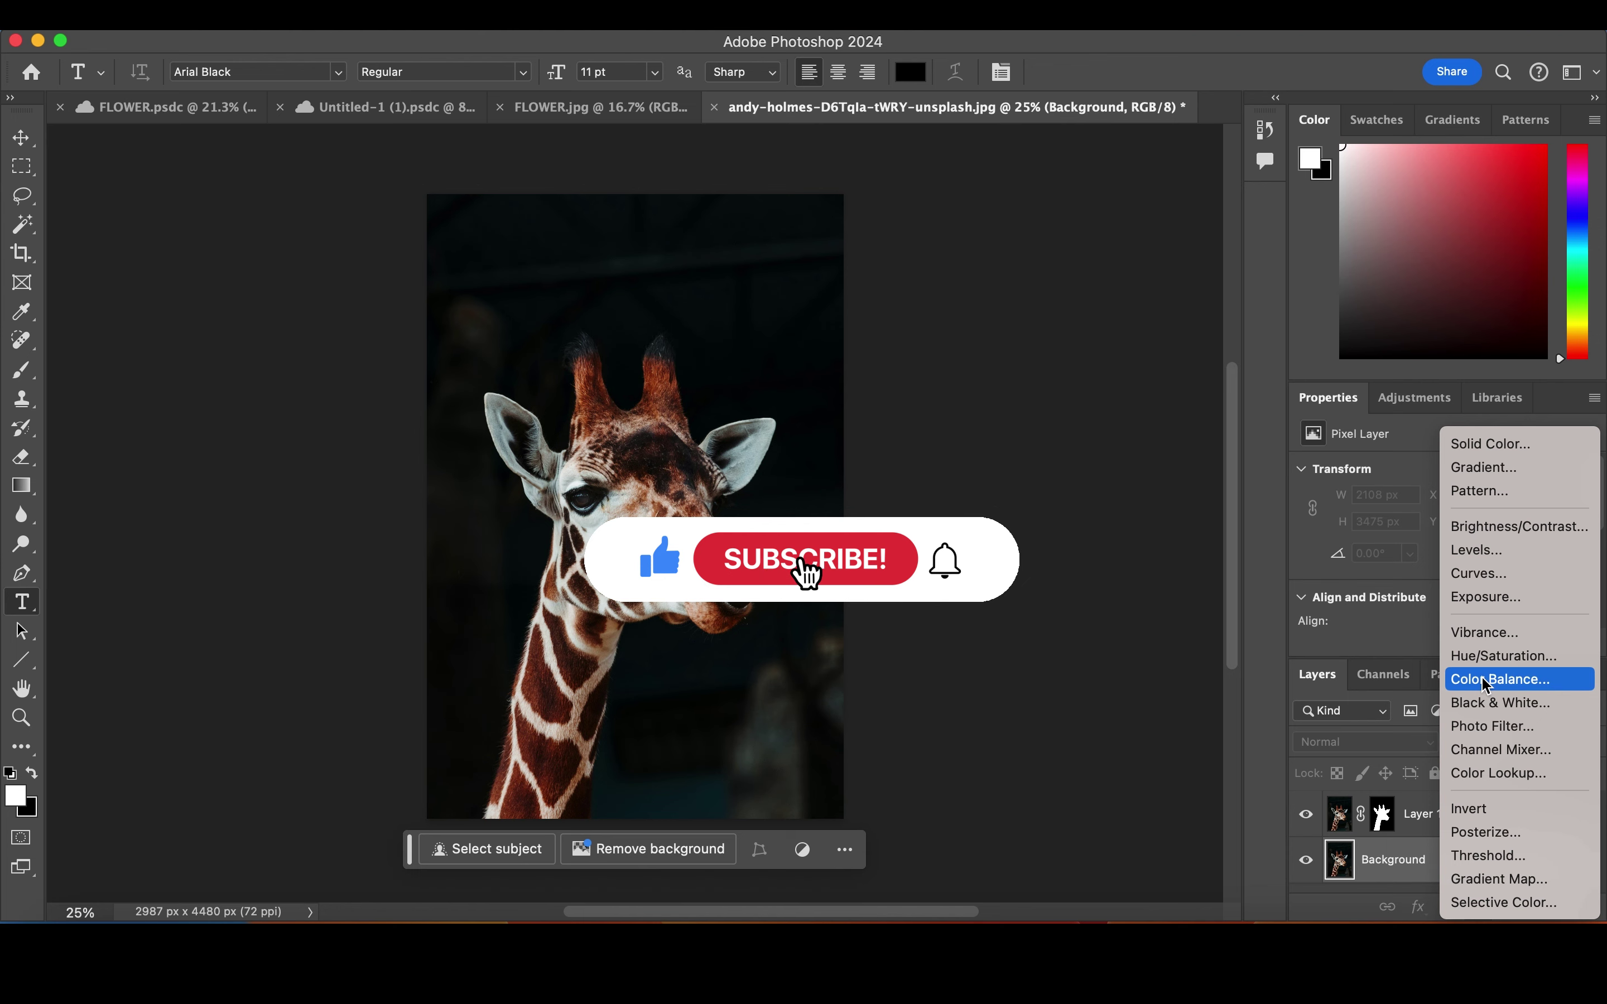
key("ctrl+j")
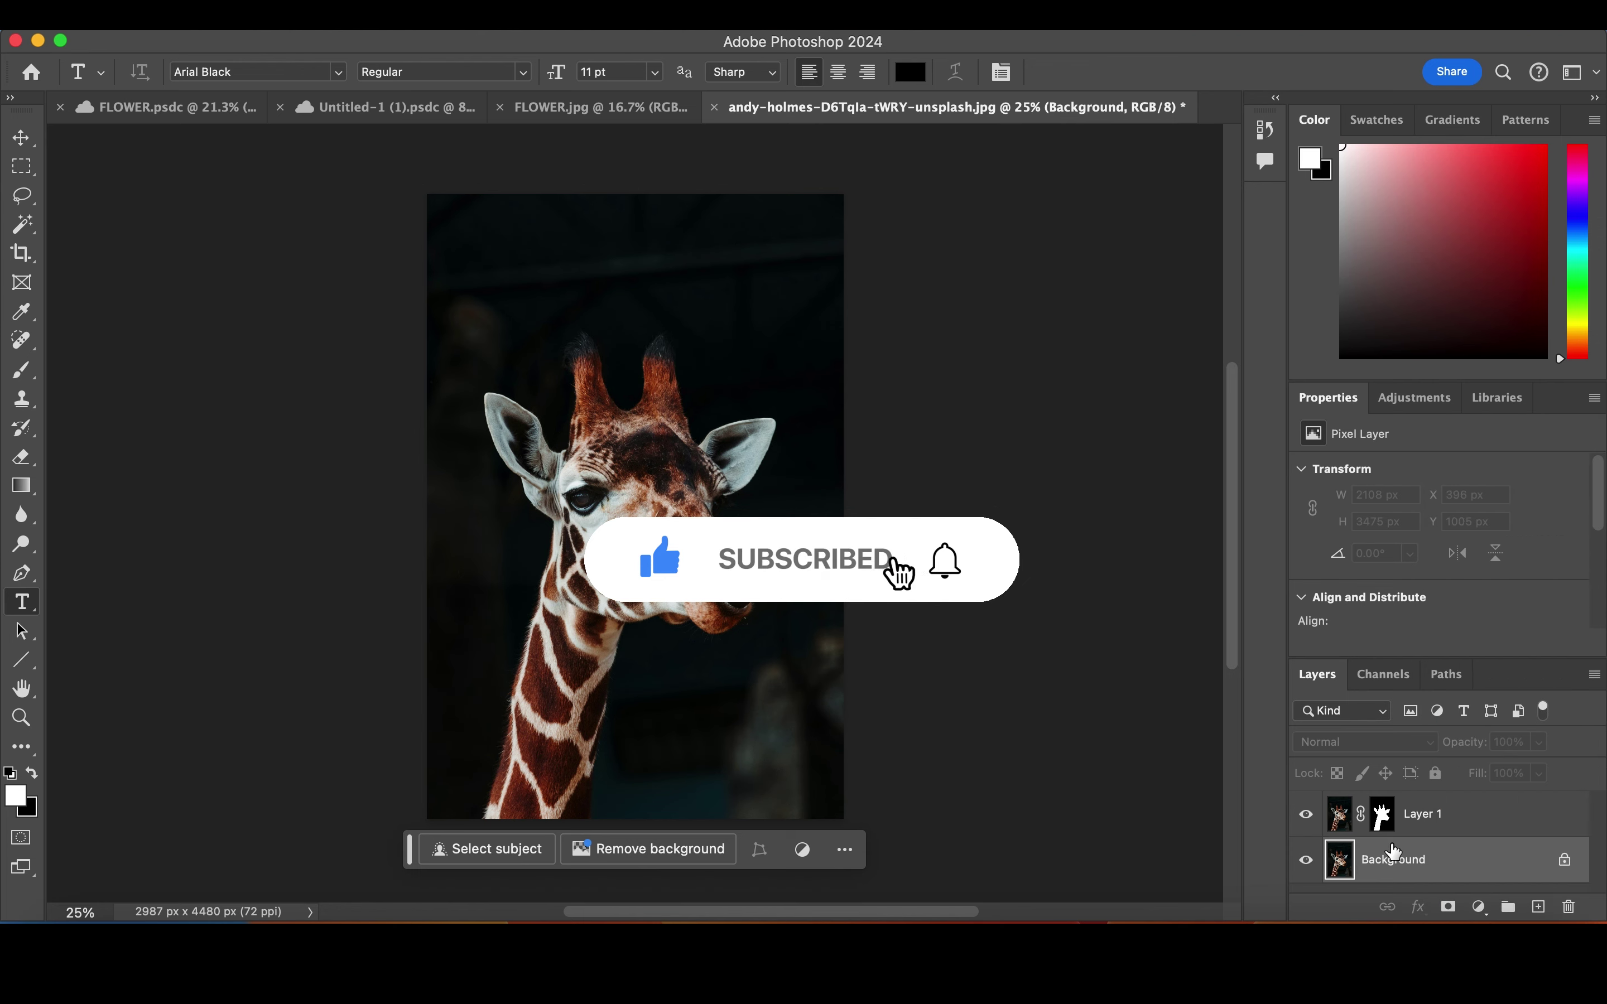
left_click(538, 14)
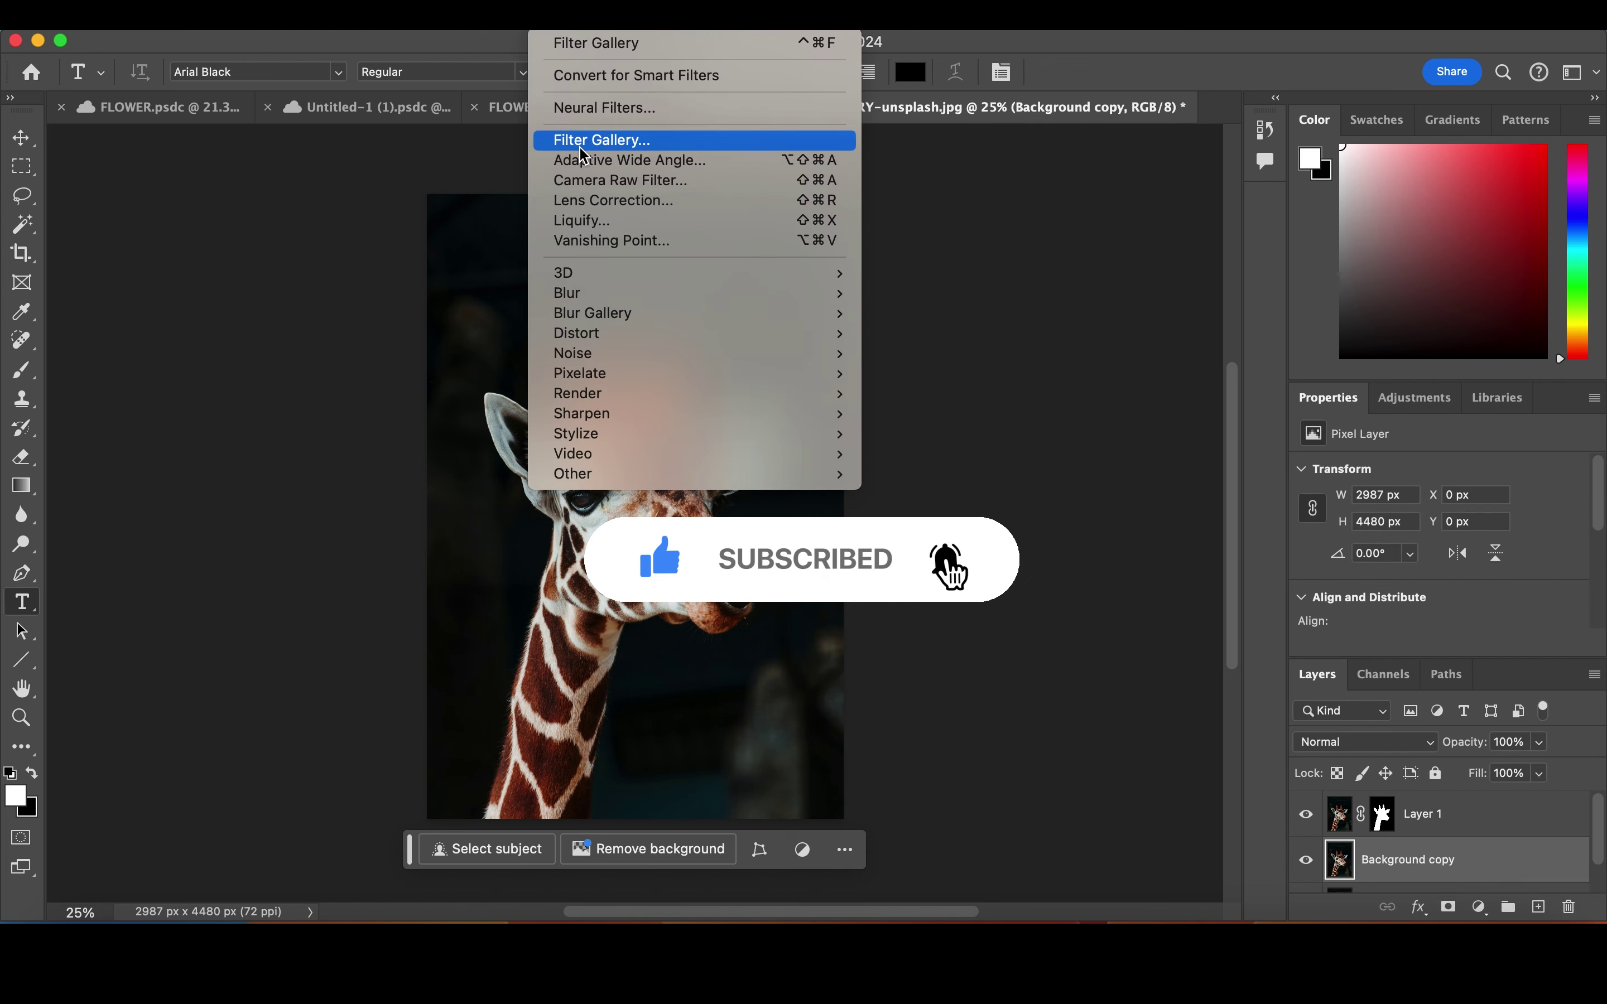
left_click(585, 140)
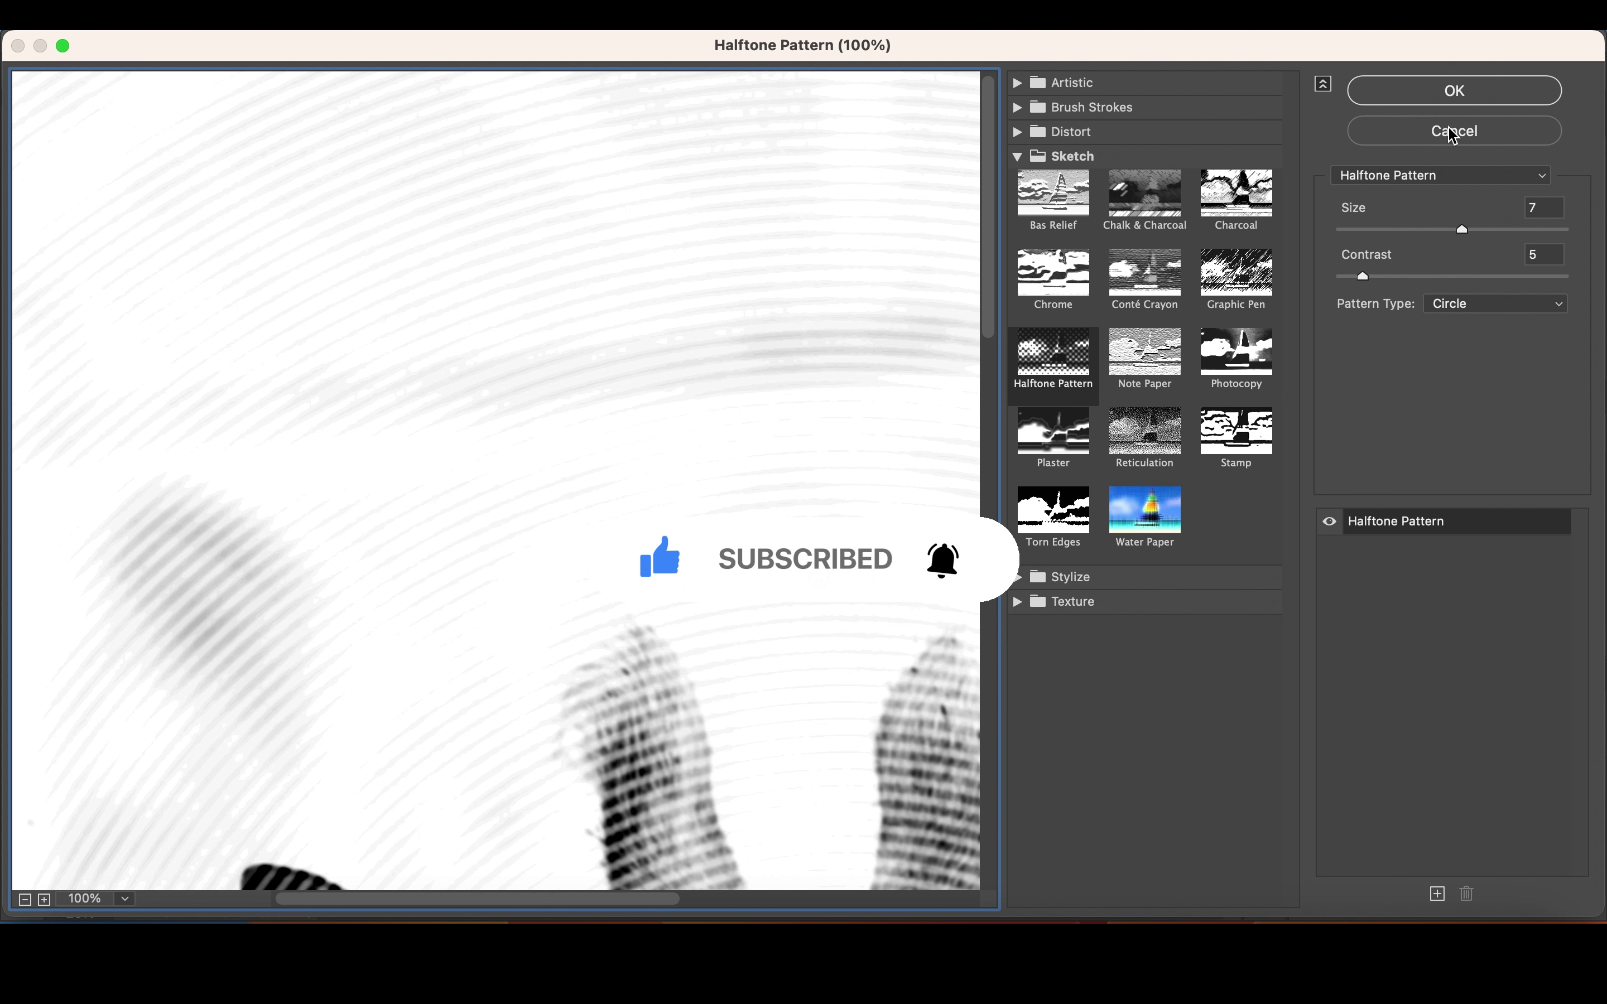
left_click(1452, 131)
right_click(1393, 860)
left_click(1182, 769)
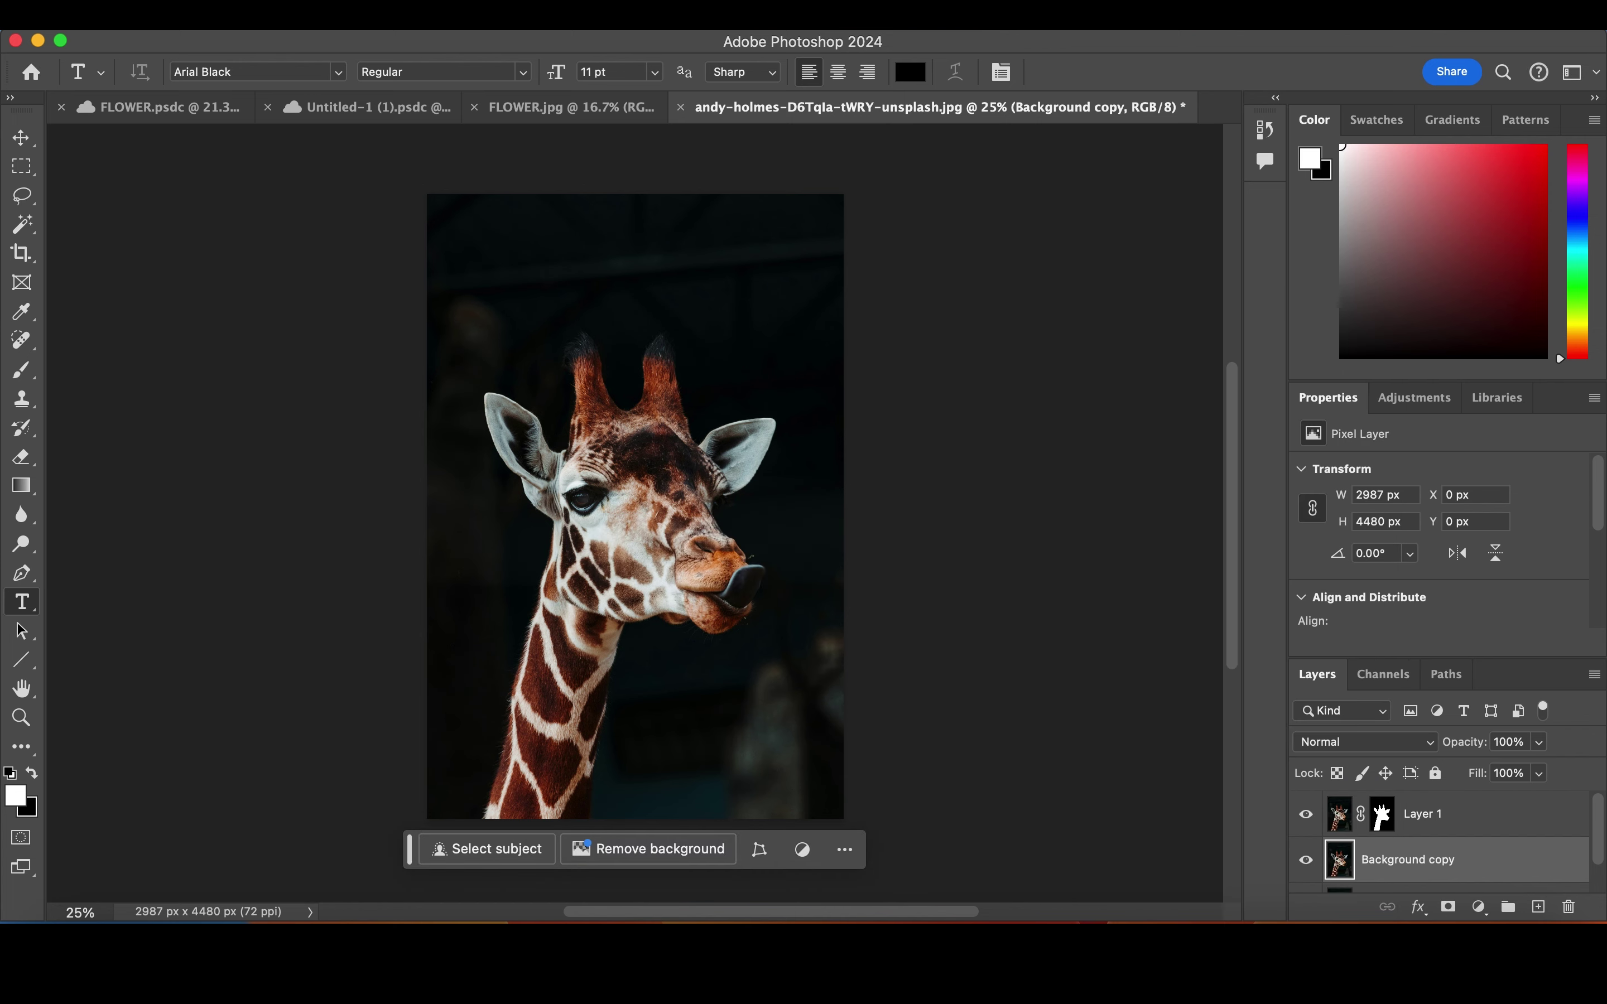
left_click(545, 14)
left_click(647, 143)
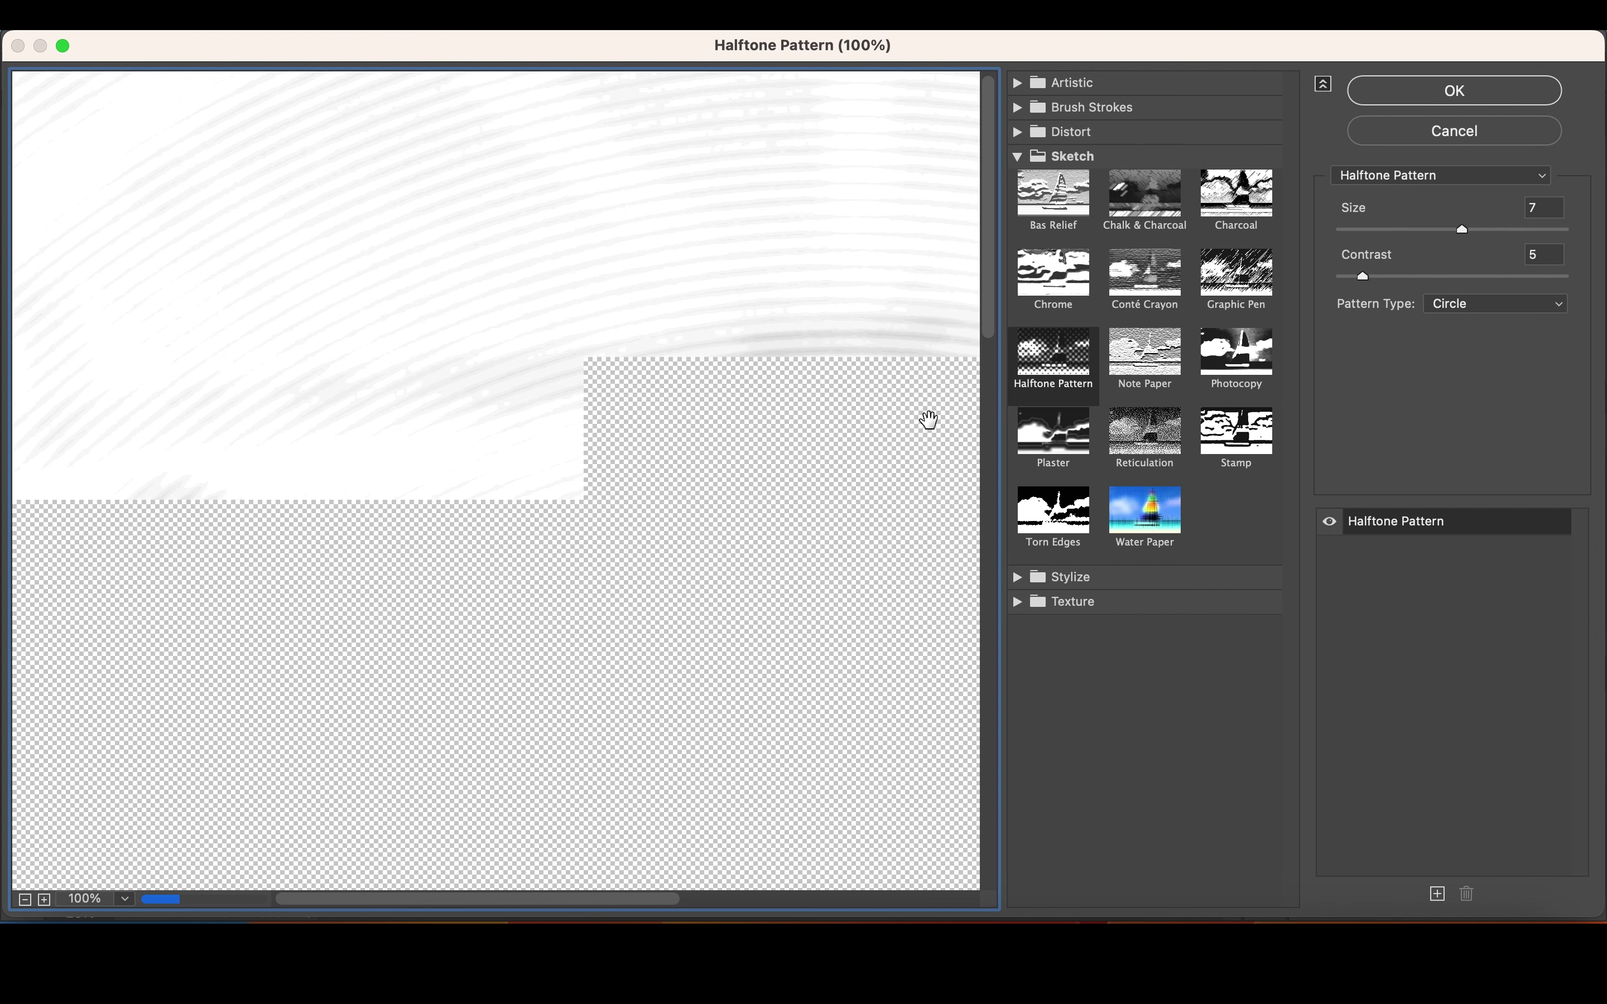
scroll(721, 313, "down", 5)
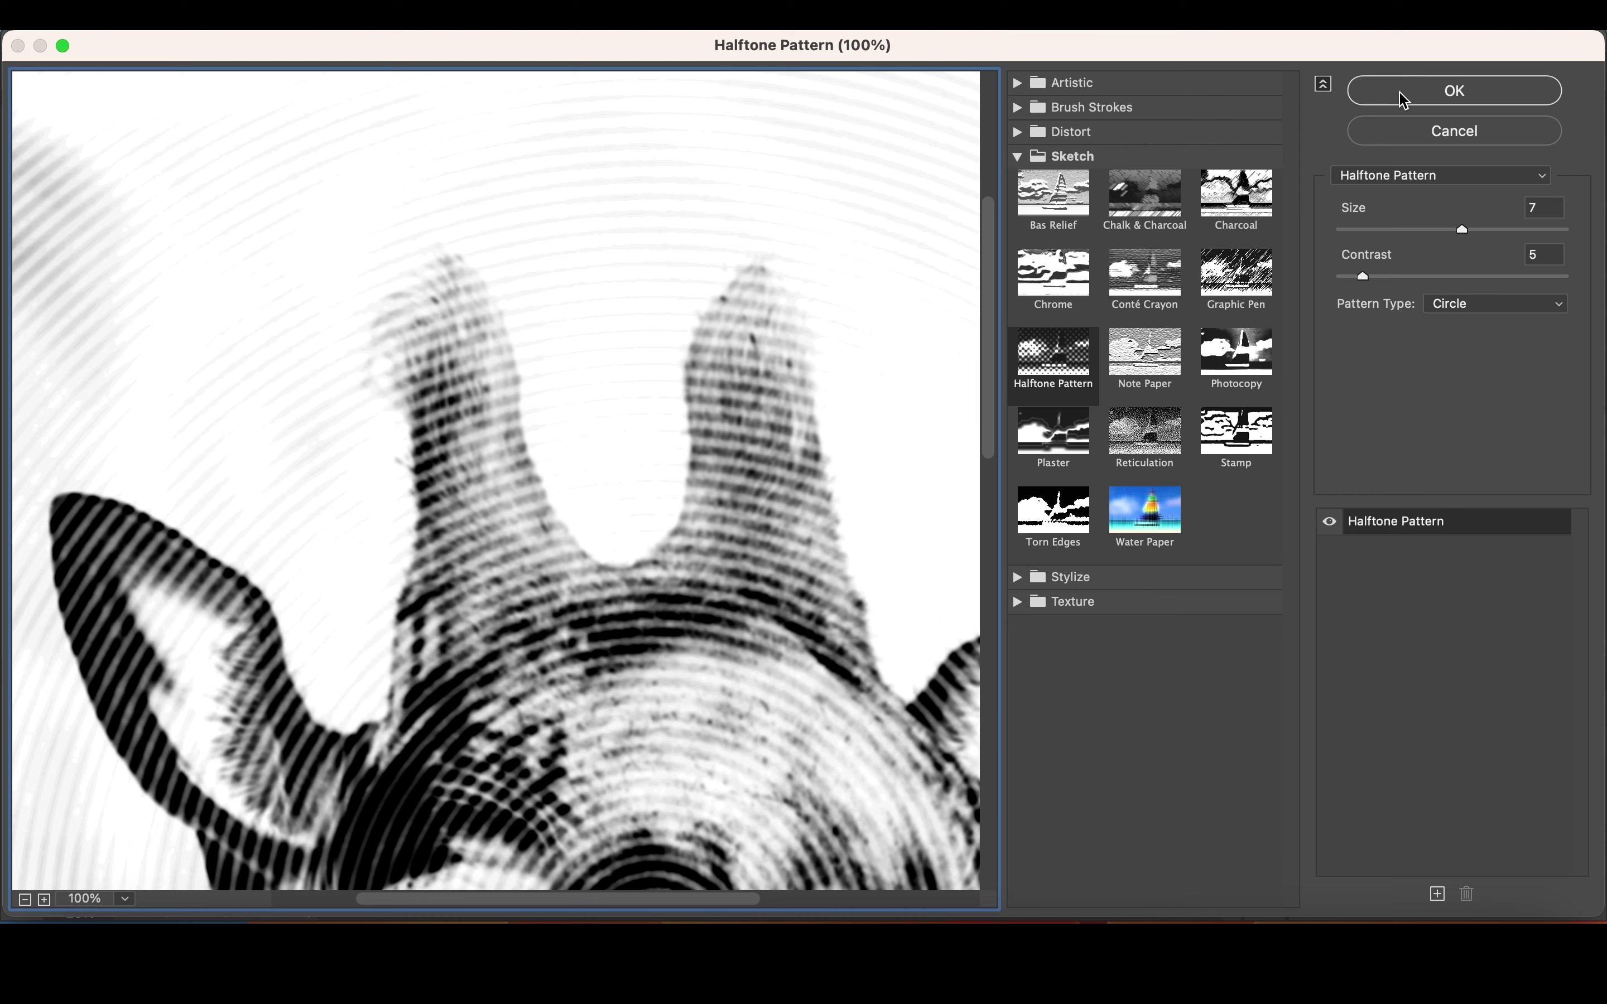
left_click(1403, 99)
left_click(1307, 815)
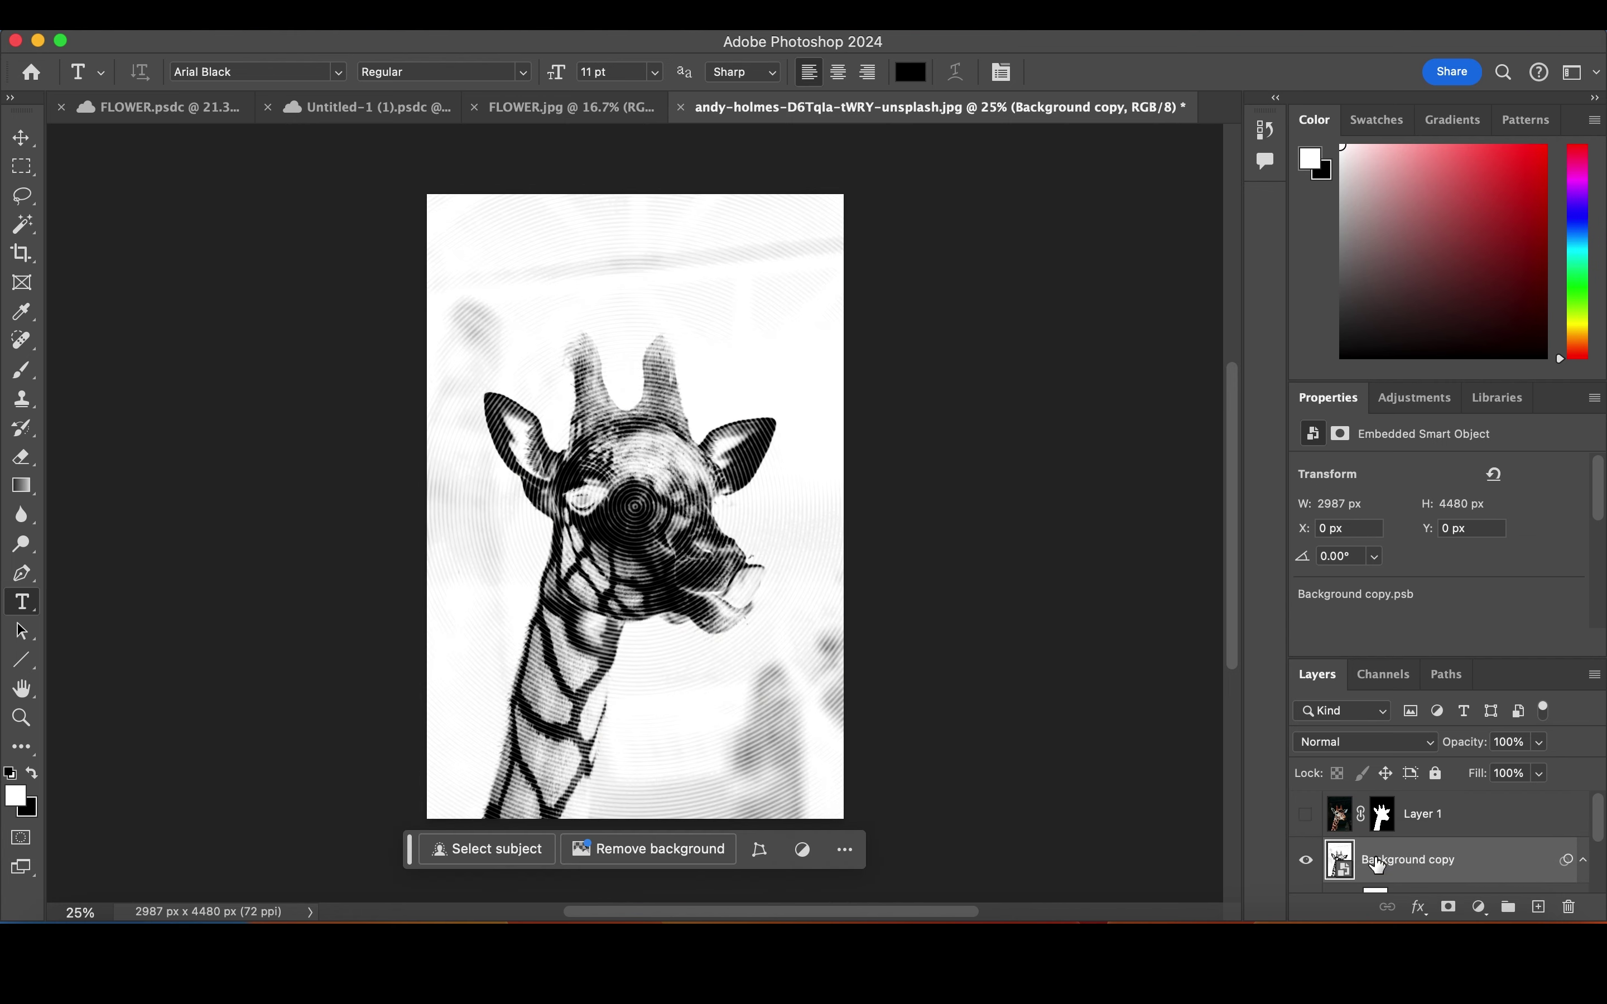
left_click(555, 14)
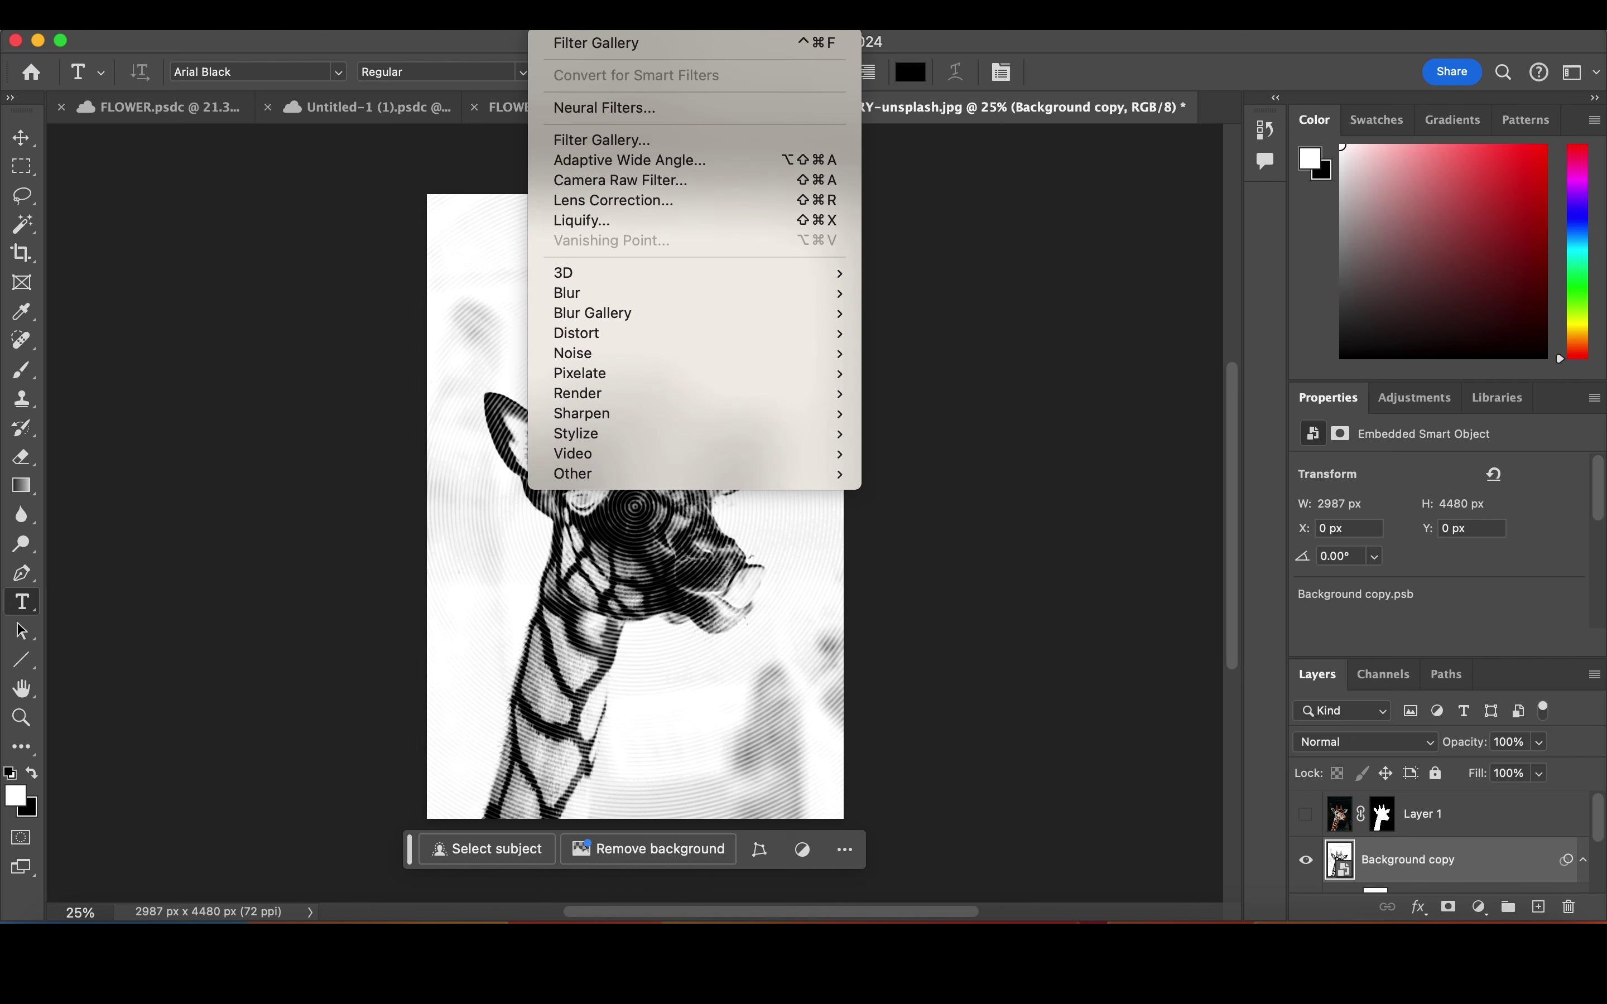
key("Escape")
left_click(1306, 864)
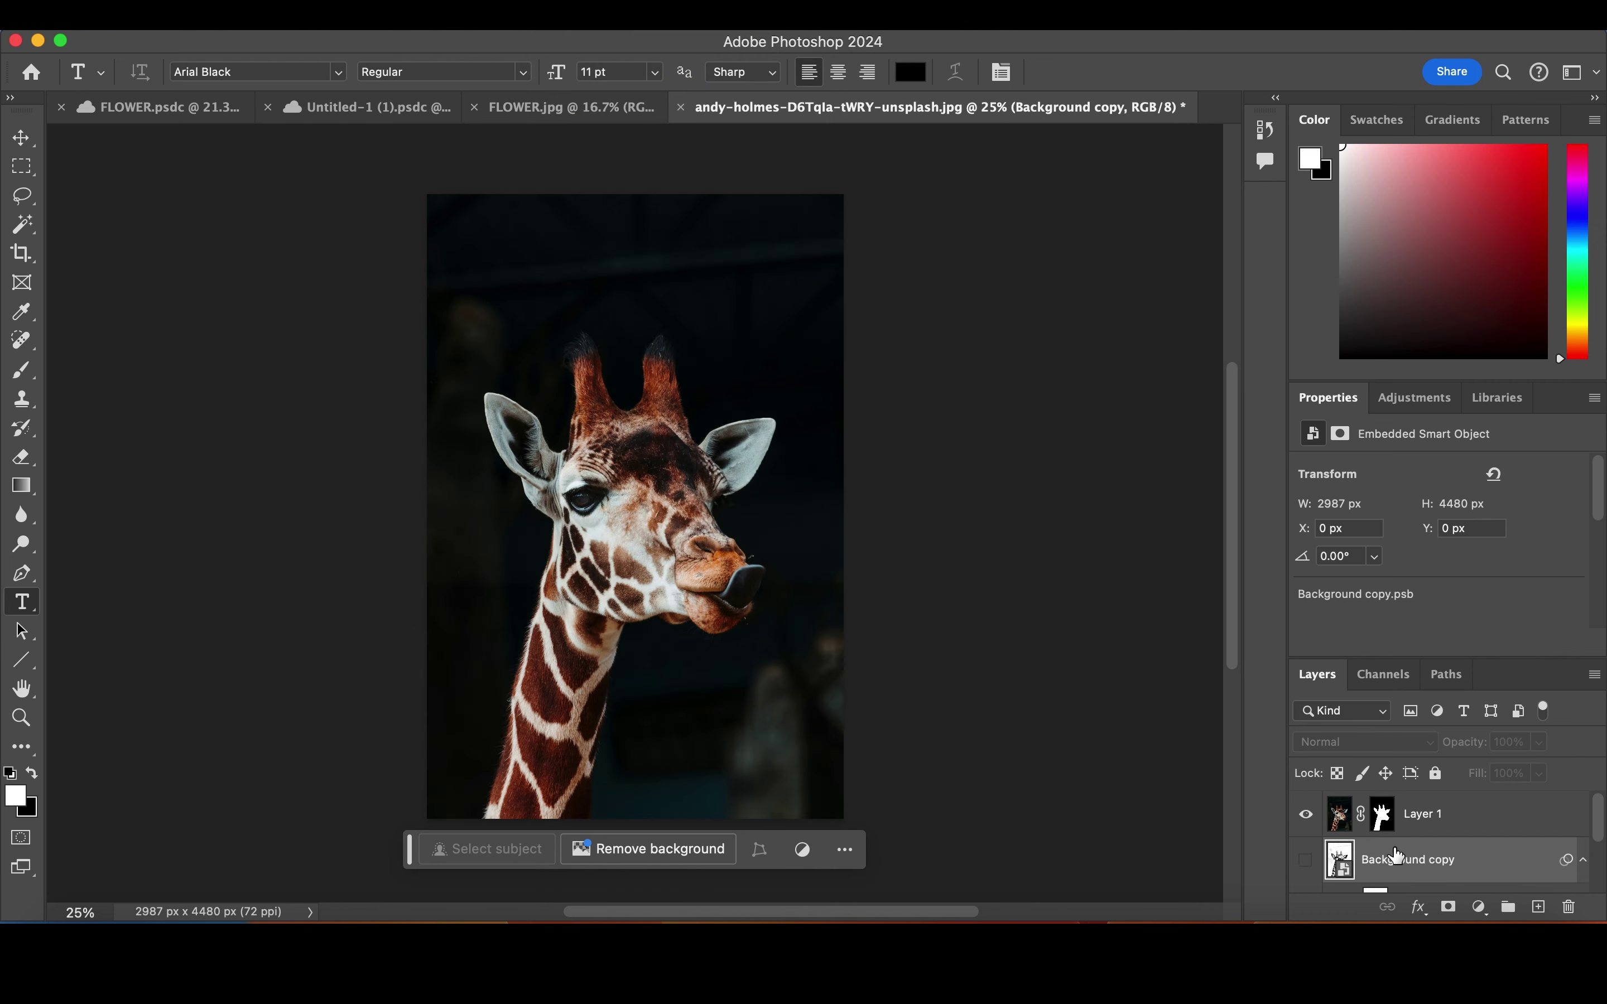
scroll(1394, 857, "down", 1)
key("super+z")
key("super+z")
key("super+z")
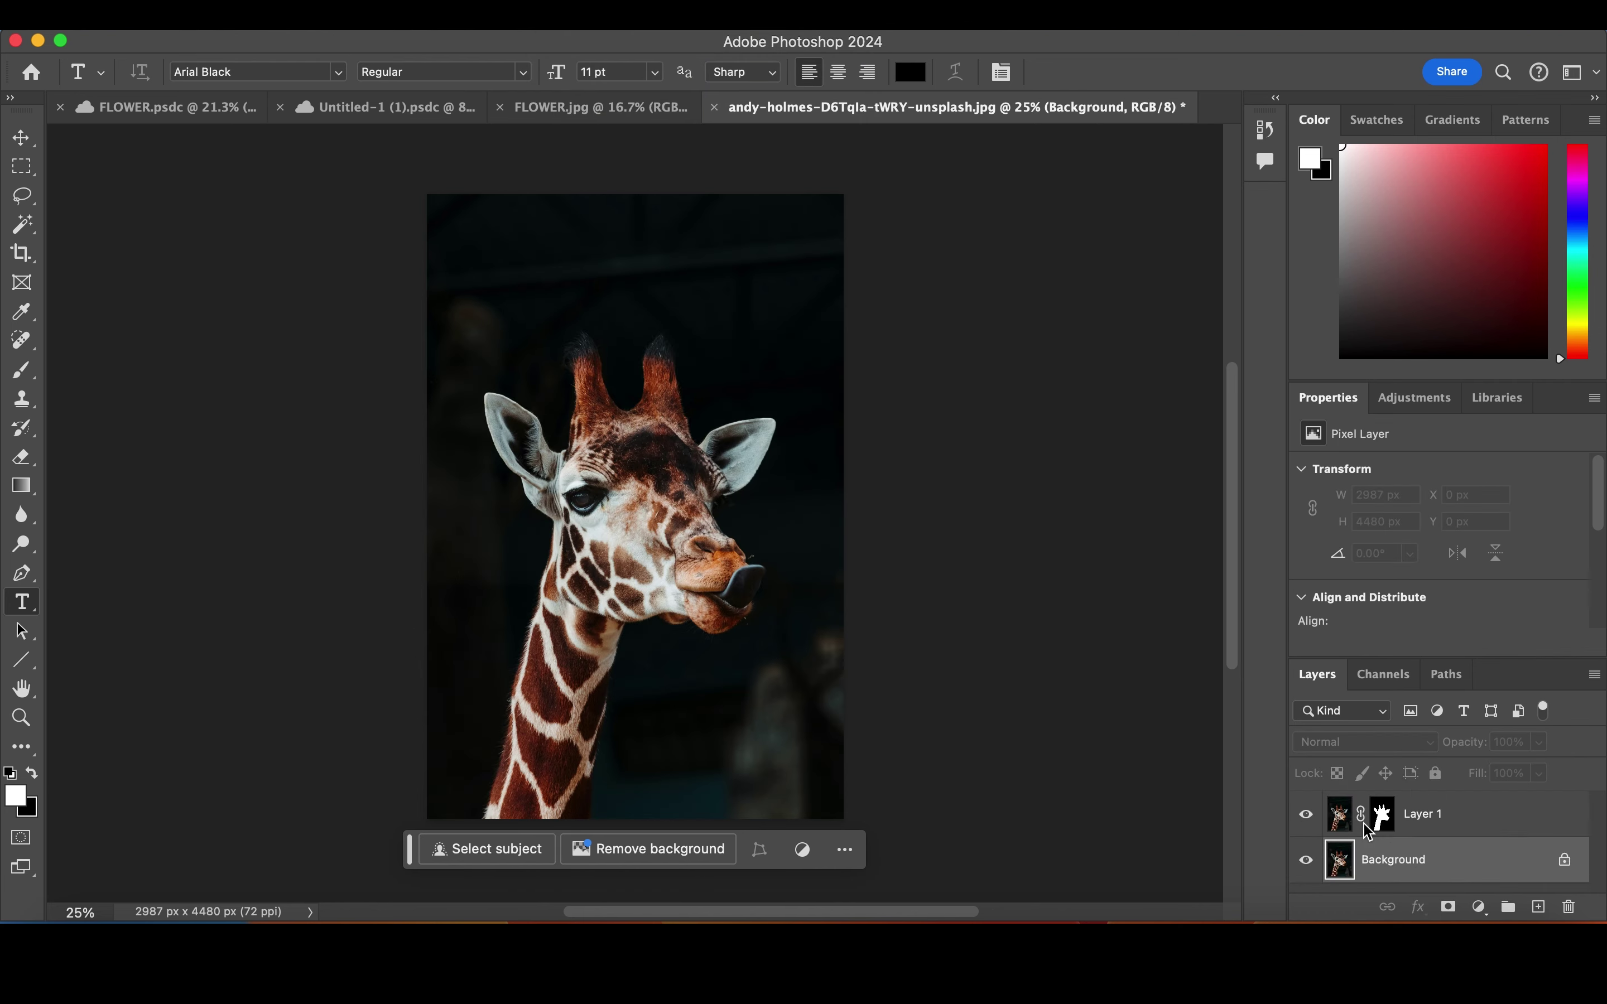
left_click(558, 14)
Add a Hue/Saturation adjustment with Hue about -137 to turn the giraffe purple-blue.
left_click(1478, 907)
left_click(1498, 789)
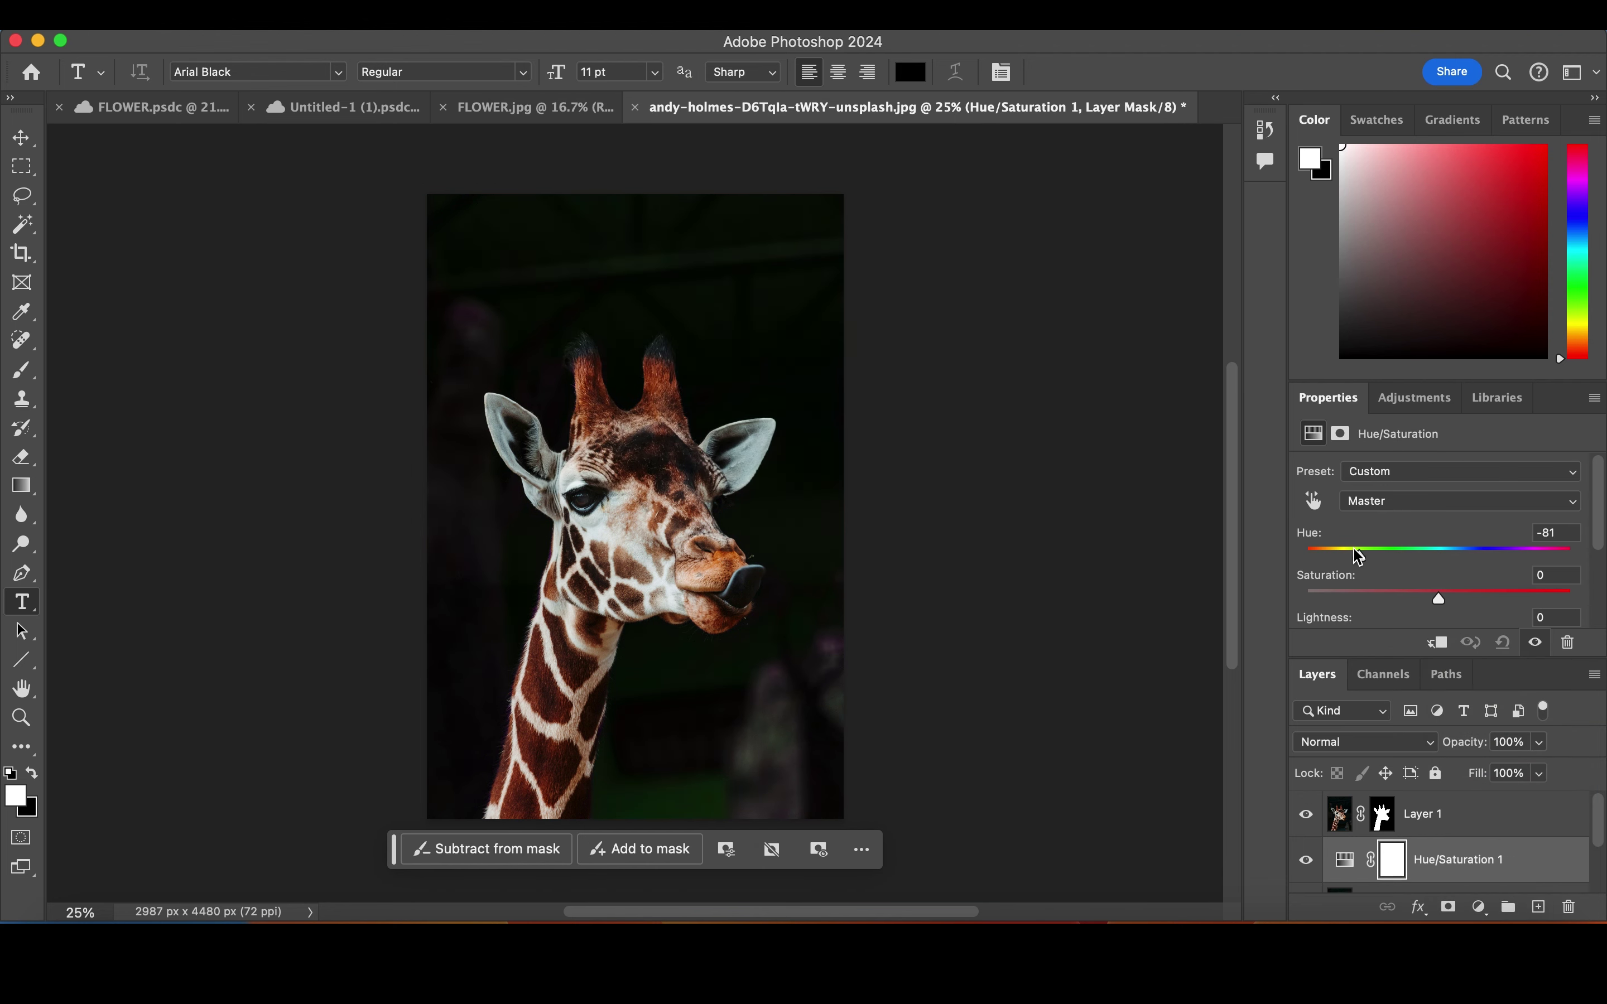
left_click(1306, 813)
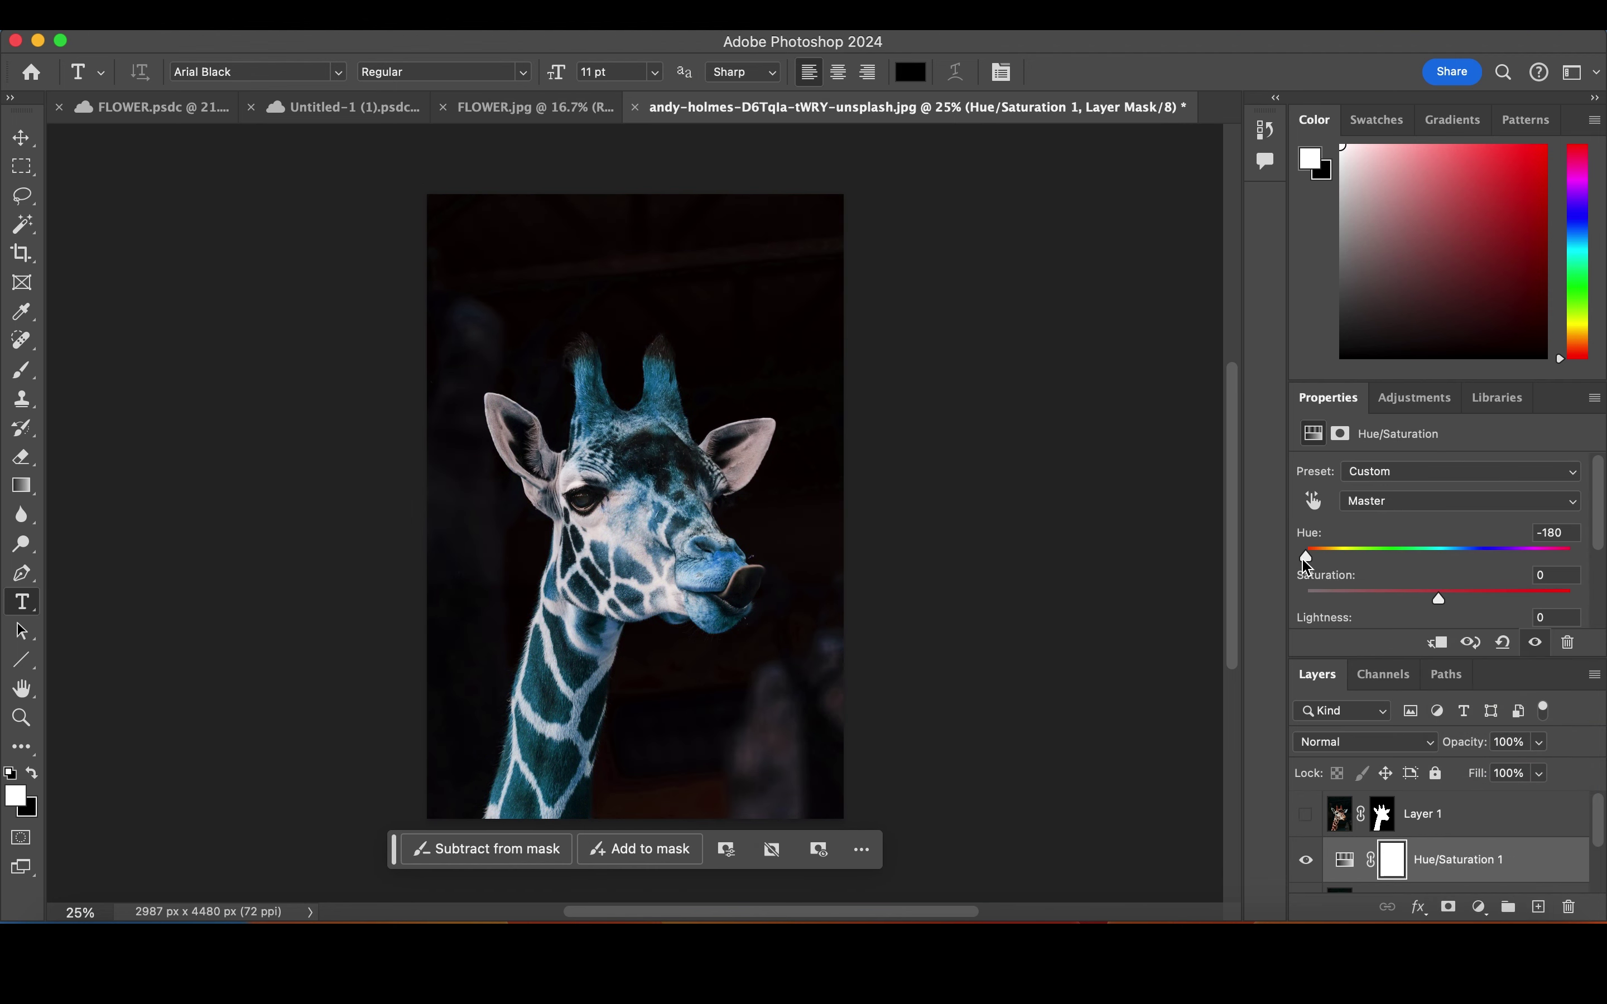
mouse_move(1306, 557)
left_mouse_down()
mouse_move(1499, 557)
mouse_move(1309, 552)
mouse_move(1331, 557)
left_mouse_up()
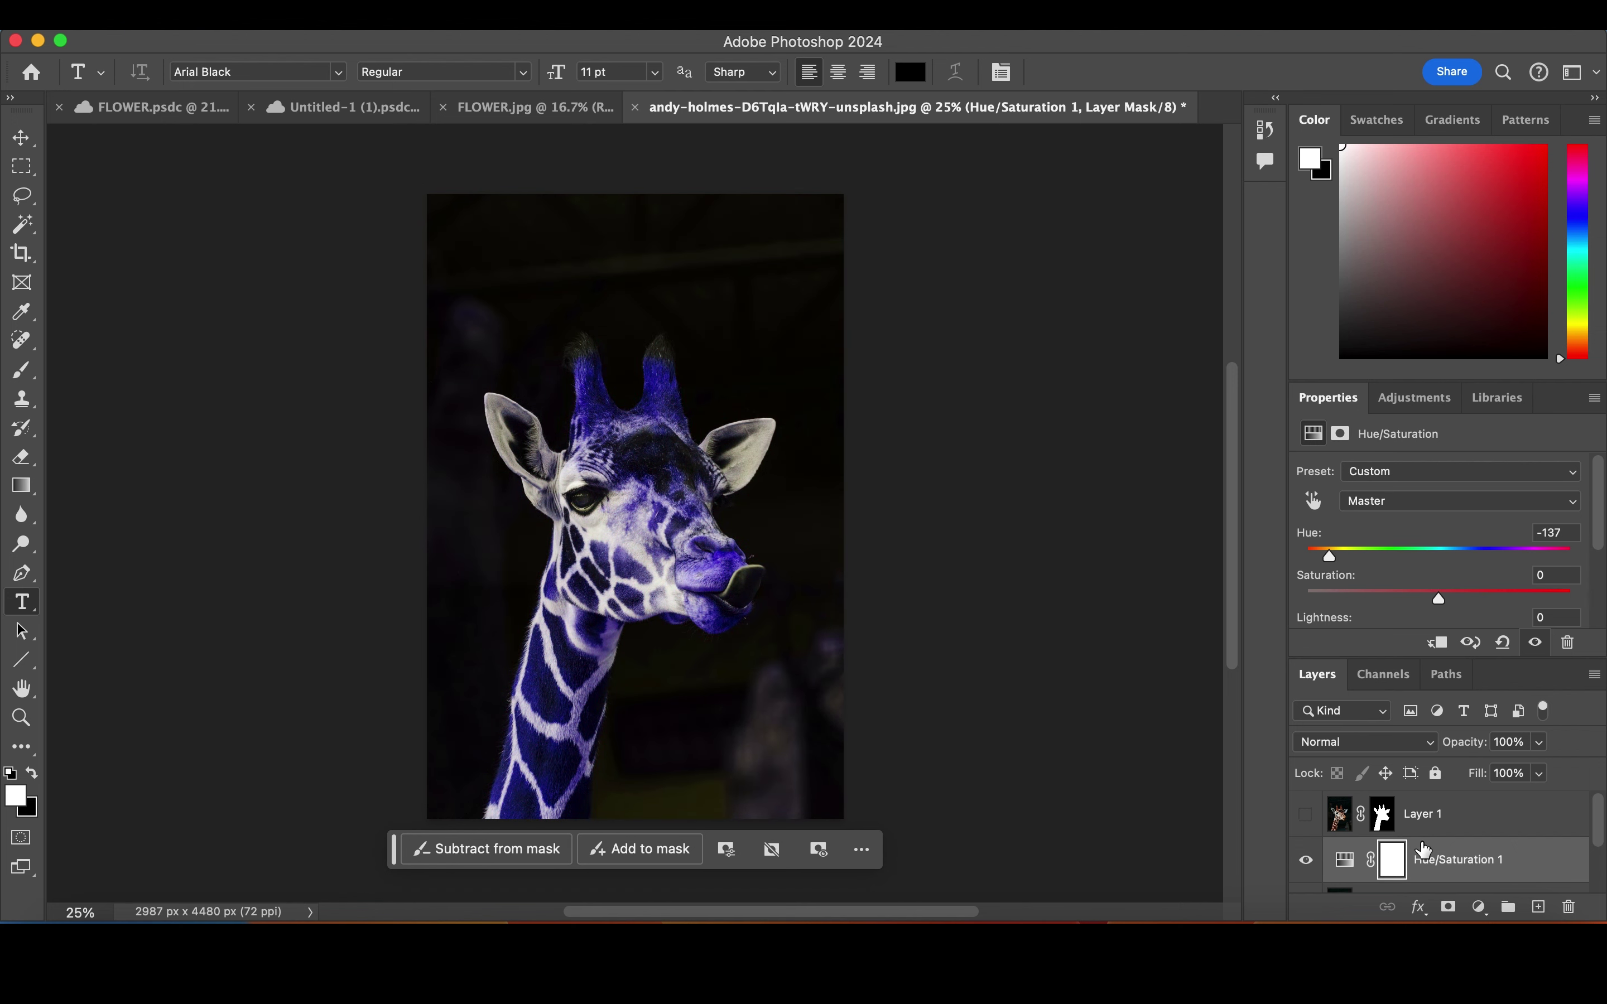
Stamp the visible result into Layer 2, duplicate it, and move Layer 1's giraffe mask onto the copy.
left_click(1386, 830)
left_click(1426, 862)
key("super+alt+shift+e")
key("super+j")
left_click_drag(1382, 816, 1386, 865)
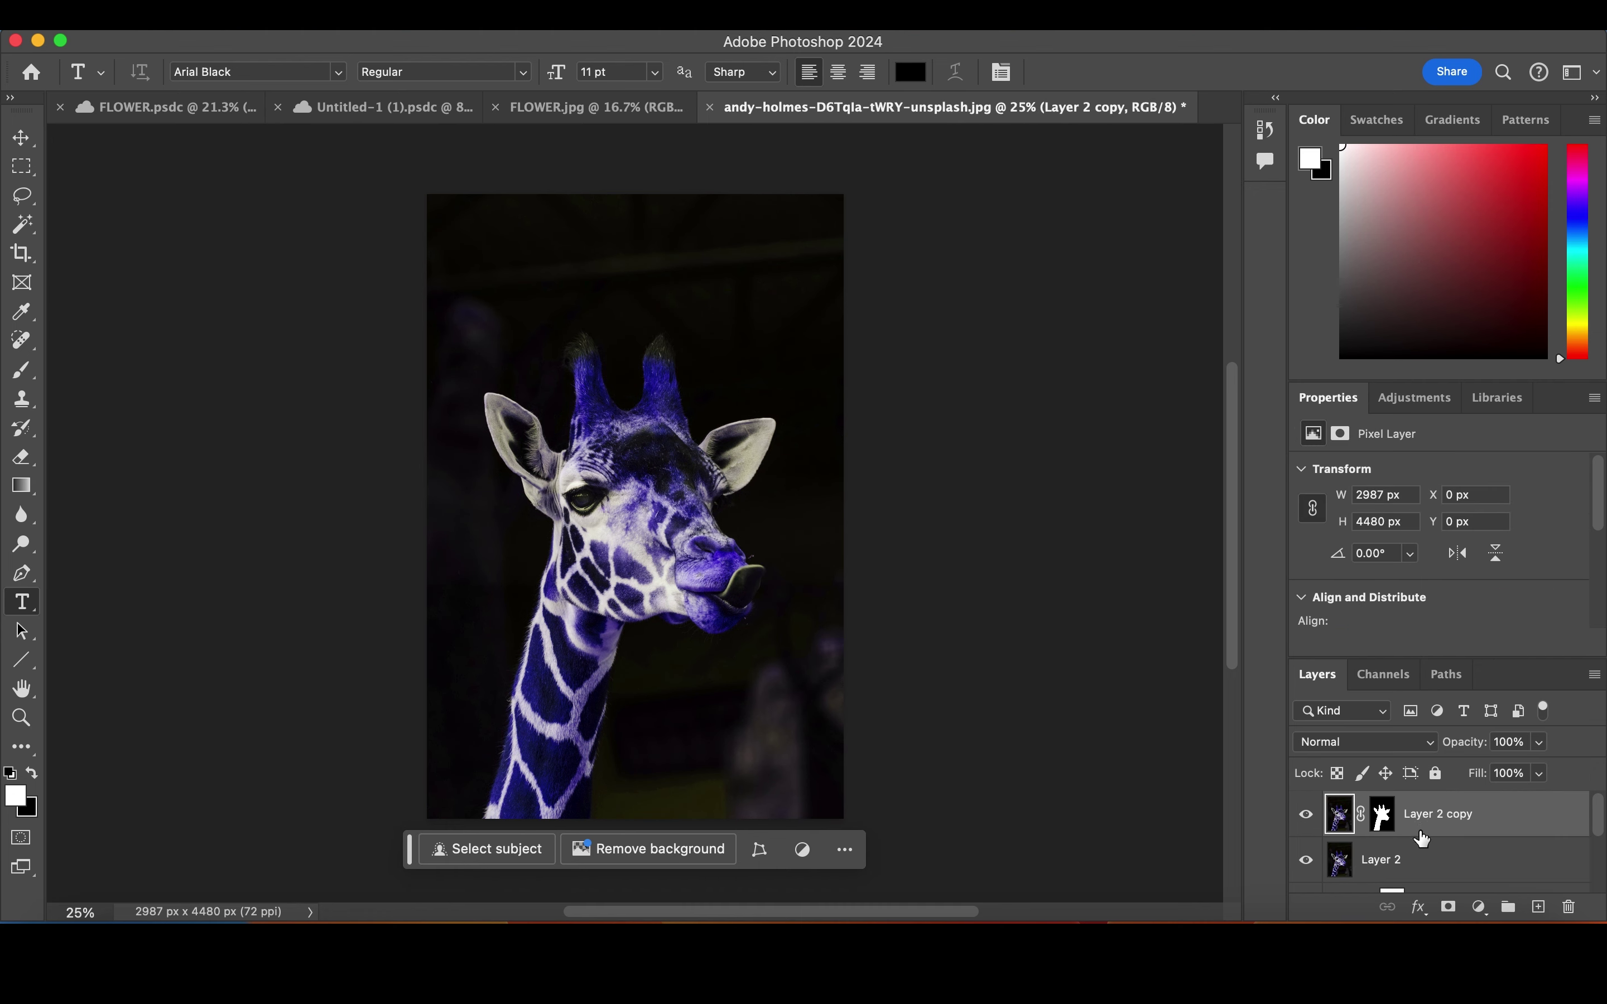
Above Layer 2, add a colorized Hue/Saturation layer at Hue 236, Saturation 100 for a deep blue background.
left_click(1381, 846)
left_click(1478, 906)
left_click(1511, 791)
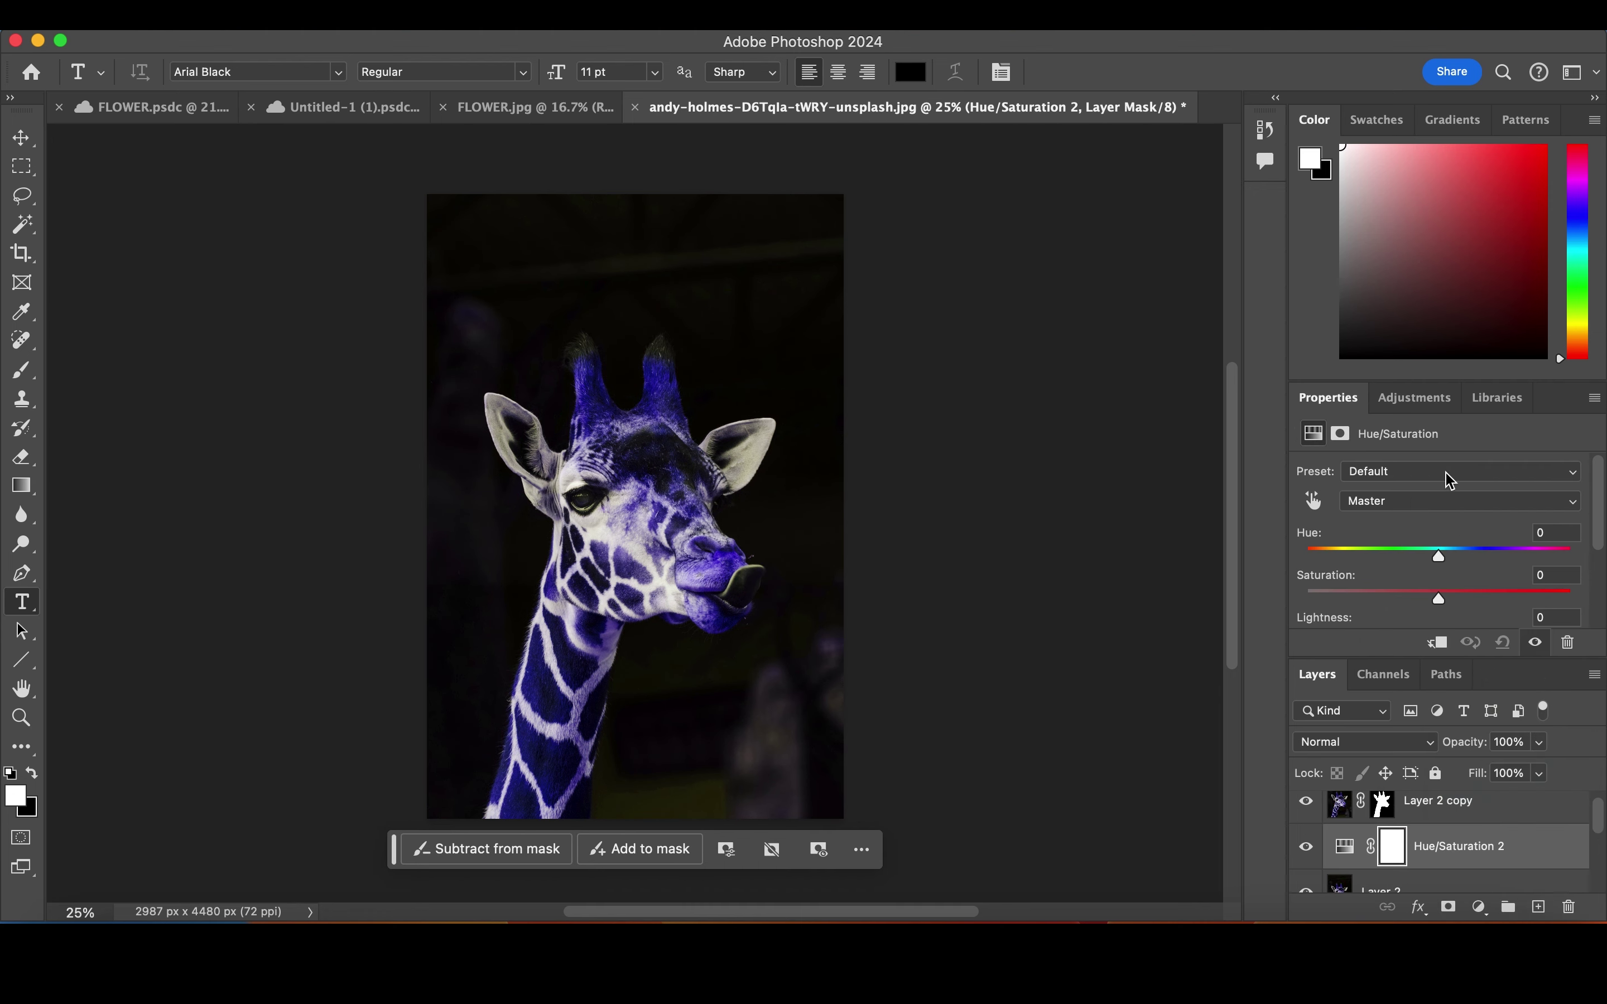
scroll(1450, 480, "down", 3)
left_click(1416, 599)
left_click_drag(1423, 524, 1521, 527)
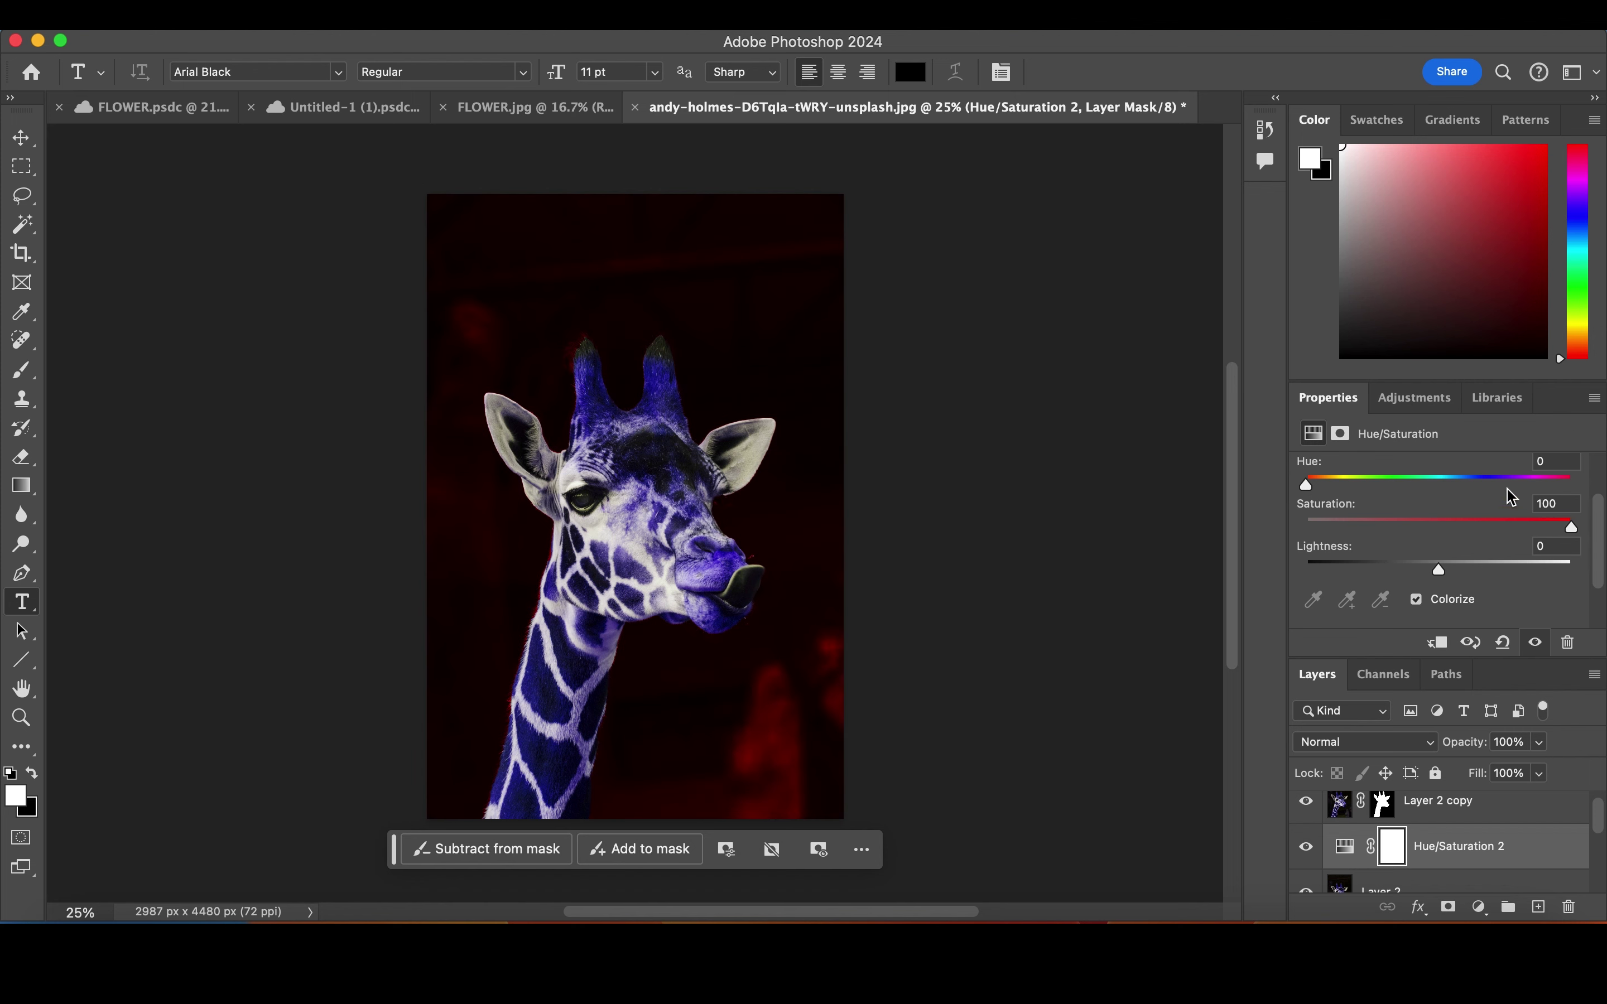
left_click_drag(1507, 488, 1481, 482)
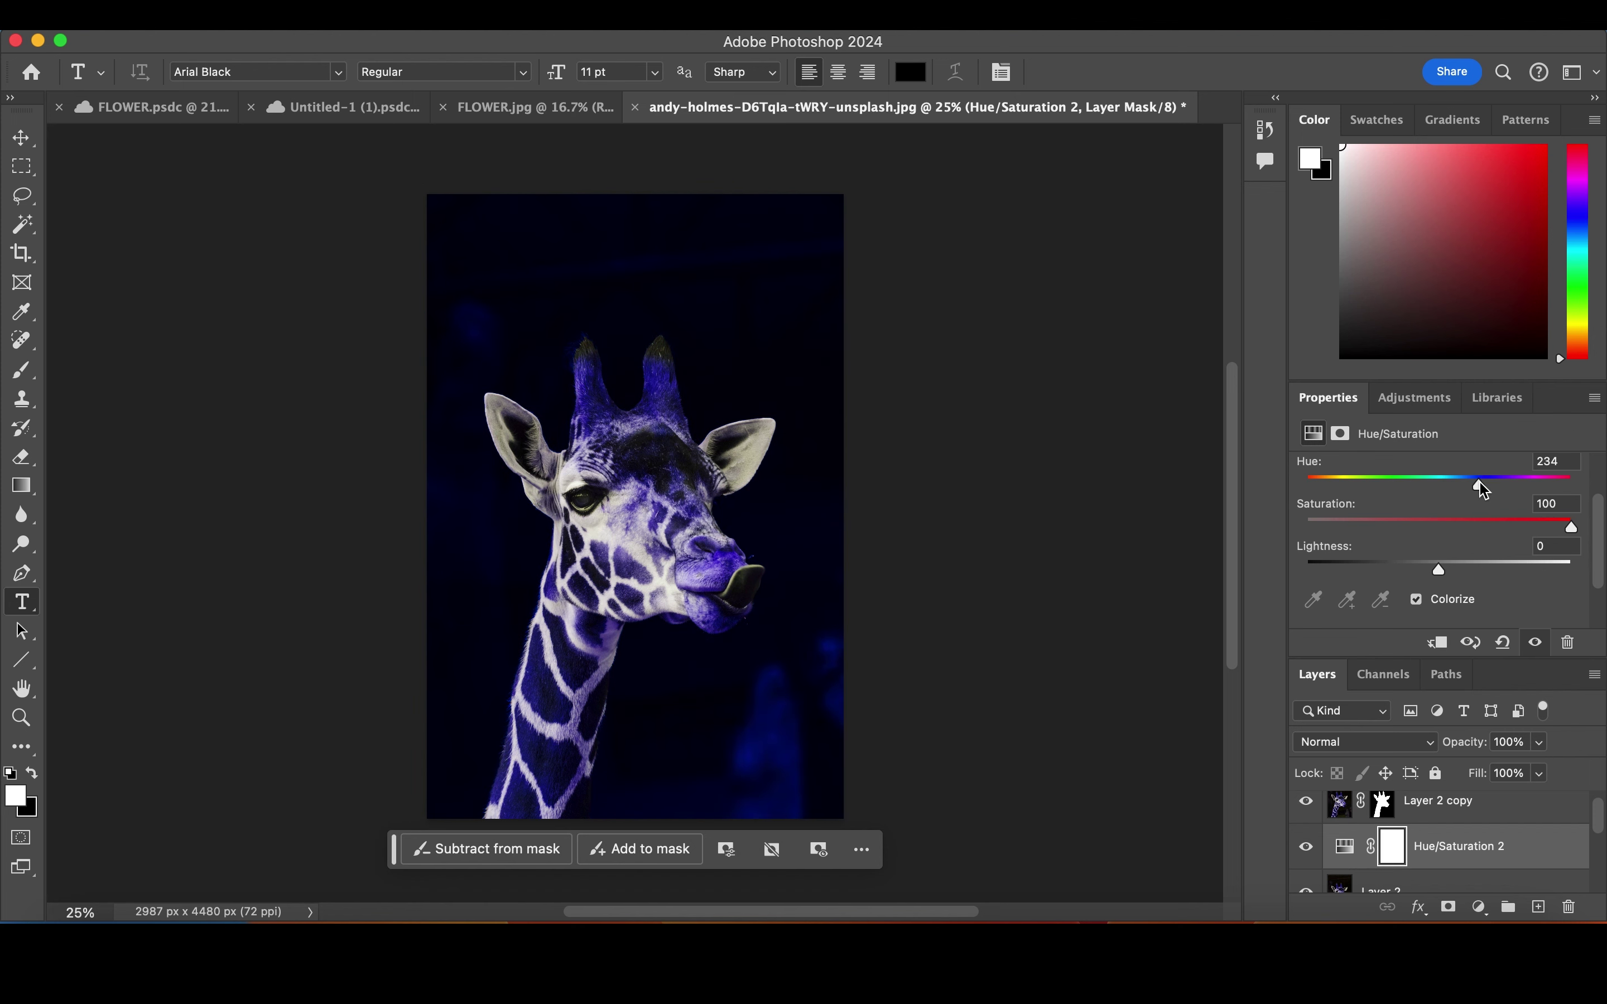
left_click_drag(1480, 482, 1482, 481)
left_click(1383, 803)
left_click(1419, 908)
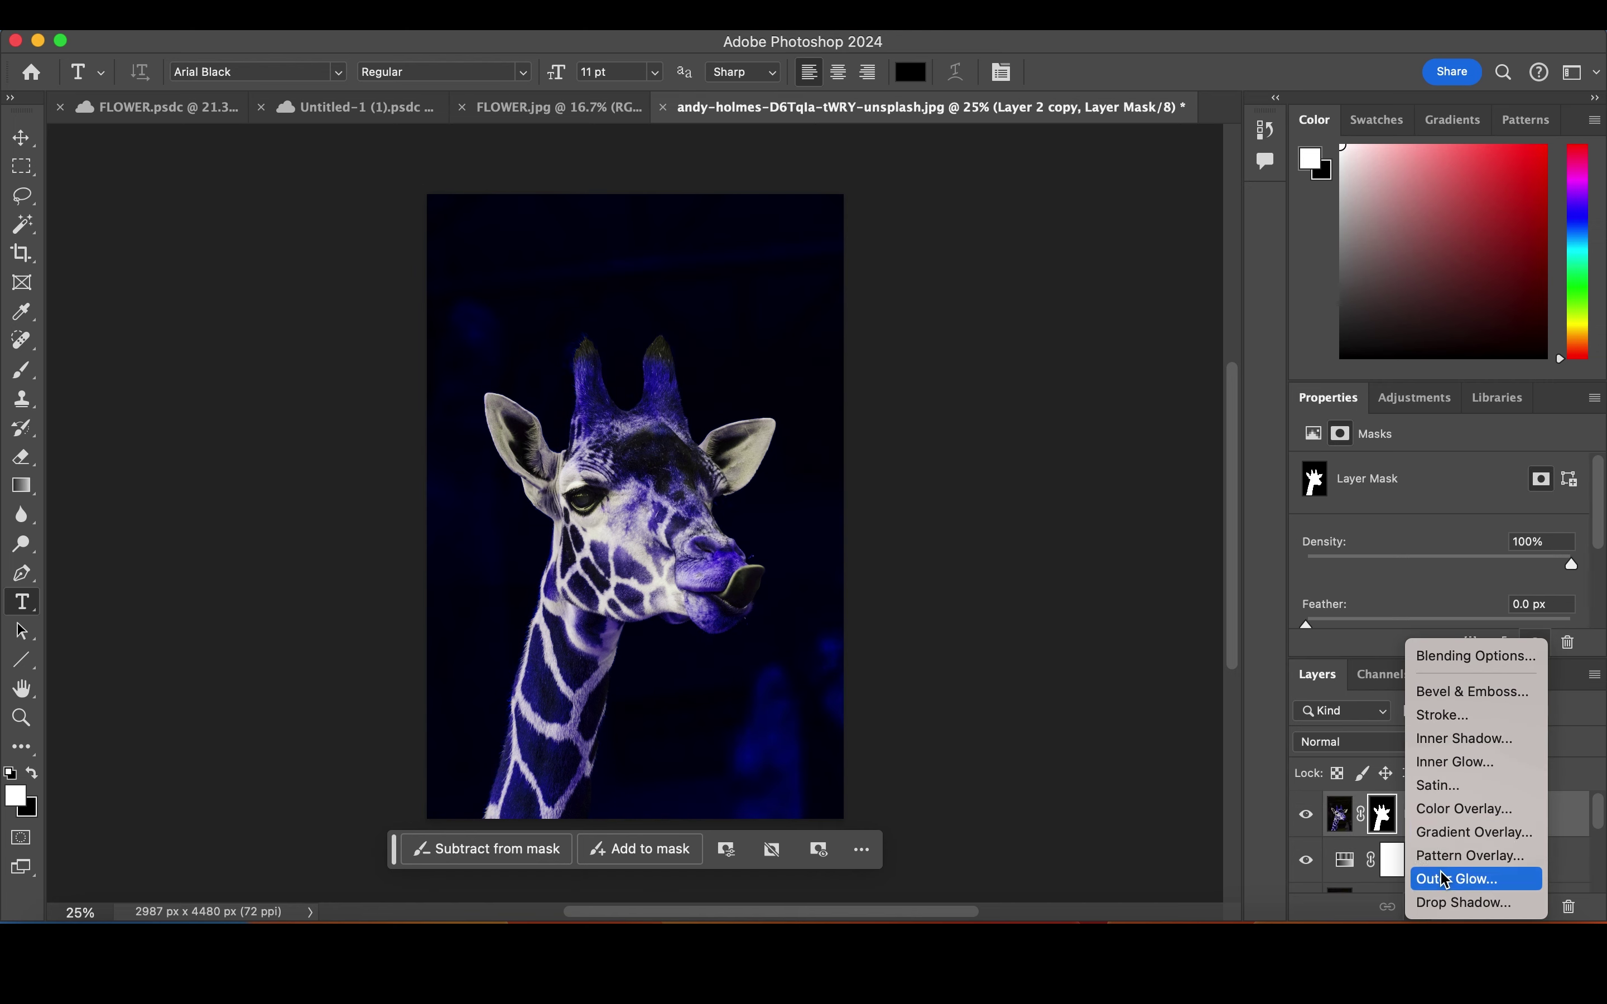
Add a white Outer Glow to the giraffe copy, initially Overlay mode at 65 px.
left_click(1455, 879)
left_click(1110, 463)
left_click(1096, 572)
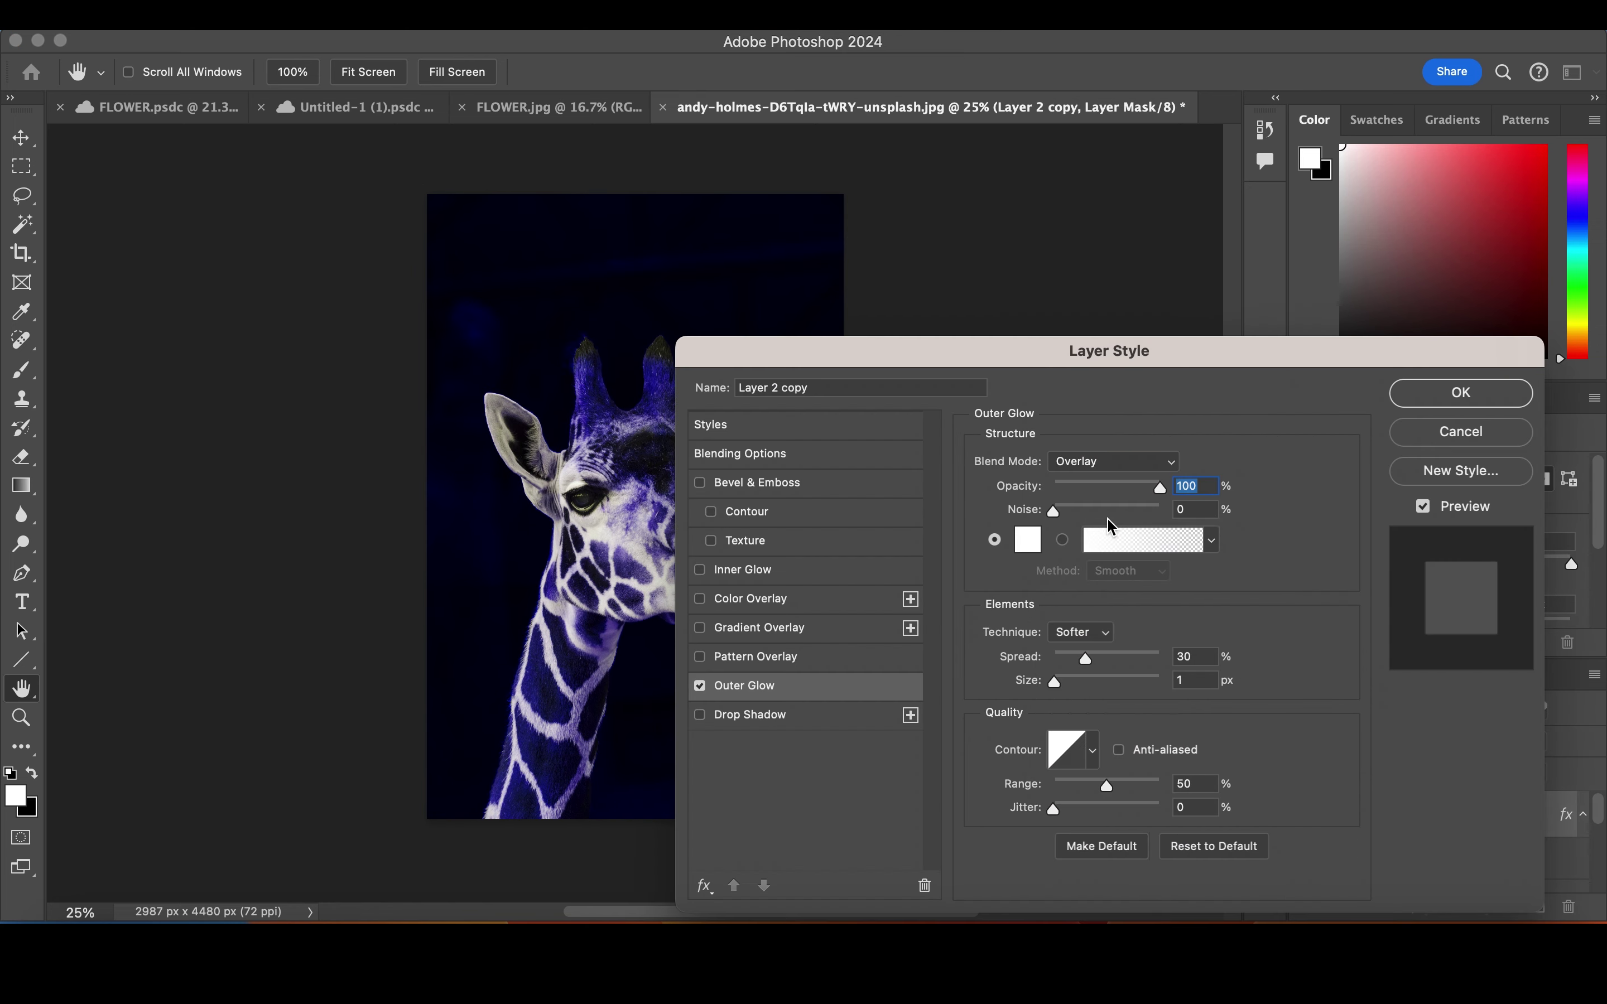
mouse_move(1055, 683)
left_mouse_down()
mouse_move(1087, 682)
mouse_move(1006, 654)
left_mouse_up()
left_click(1027, 539)
left_click(1463, 248)
Switch the glow to Soft Light, enlarge it to 92 px, and apply it.
left_click(1167, 467)
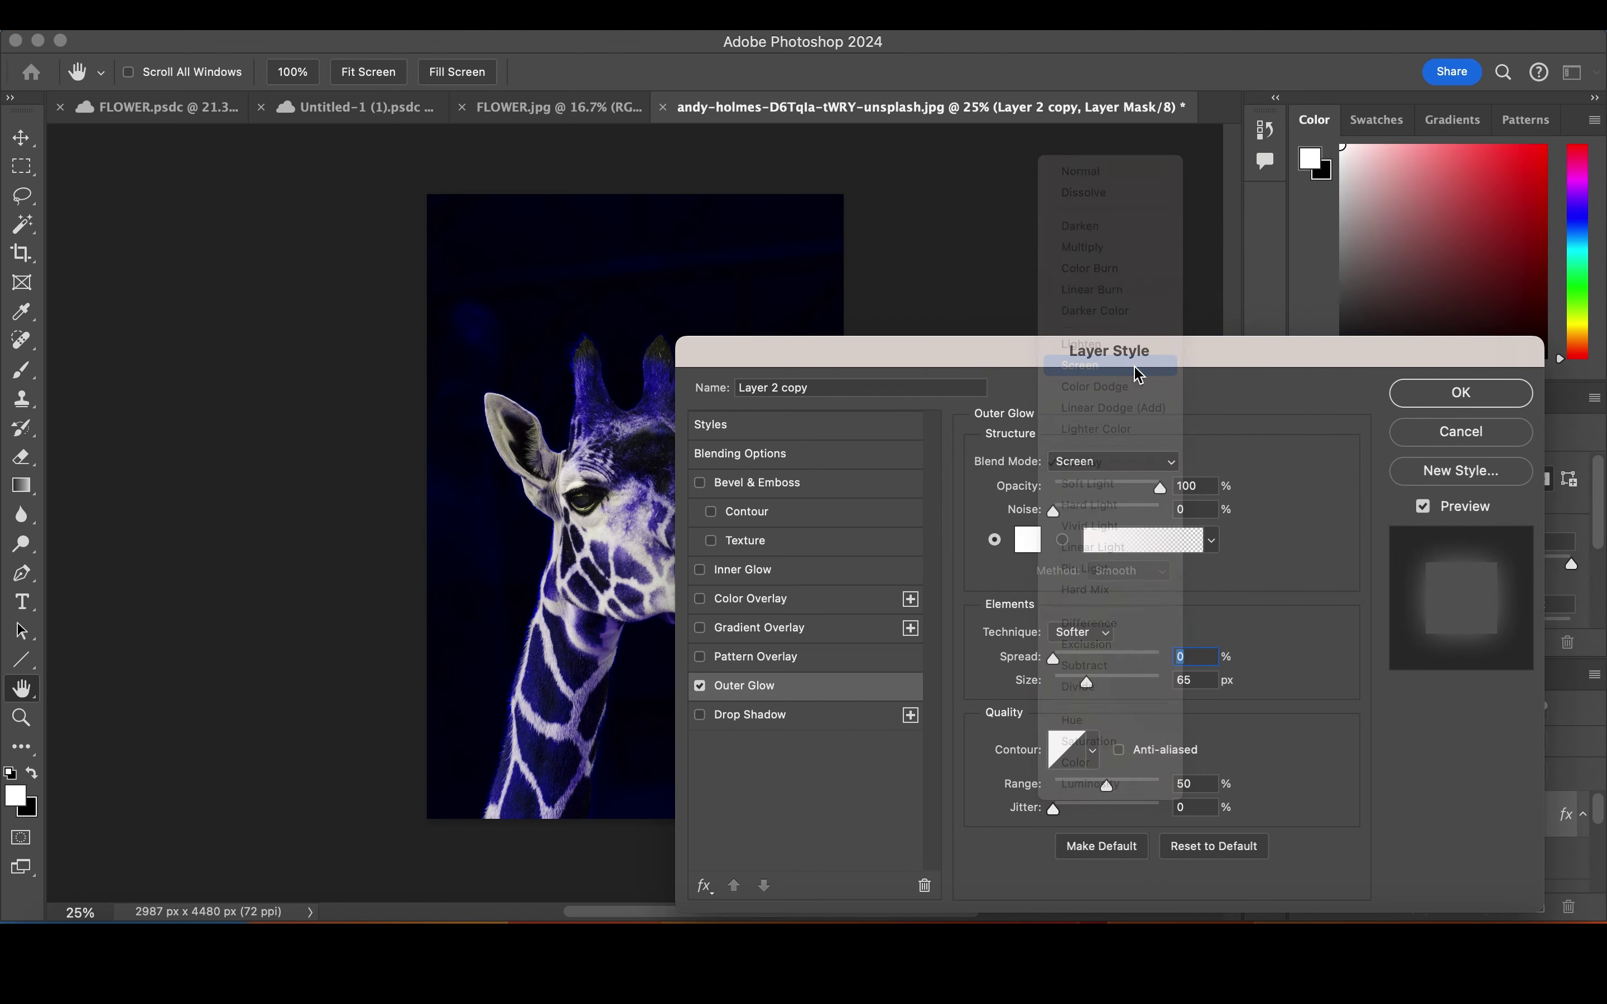
left_click(1132, 367)
left_click_drag(1087, 690, 1089, 658)
left_click(1113, 461)
left_click(1114, 587)
key("Return")
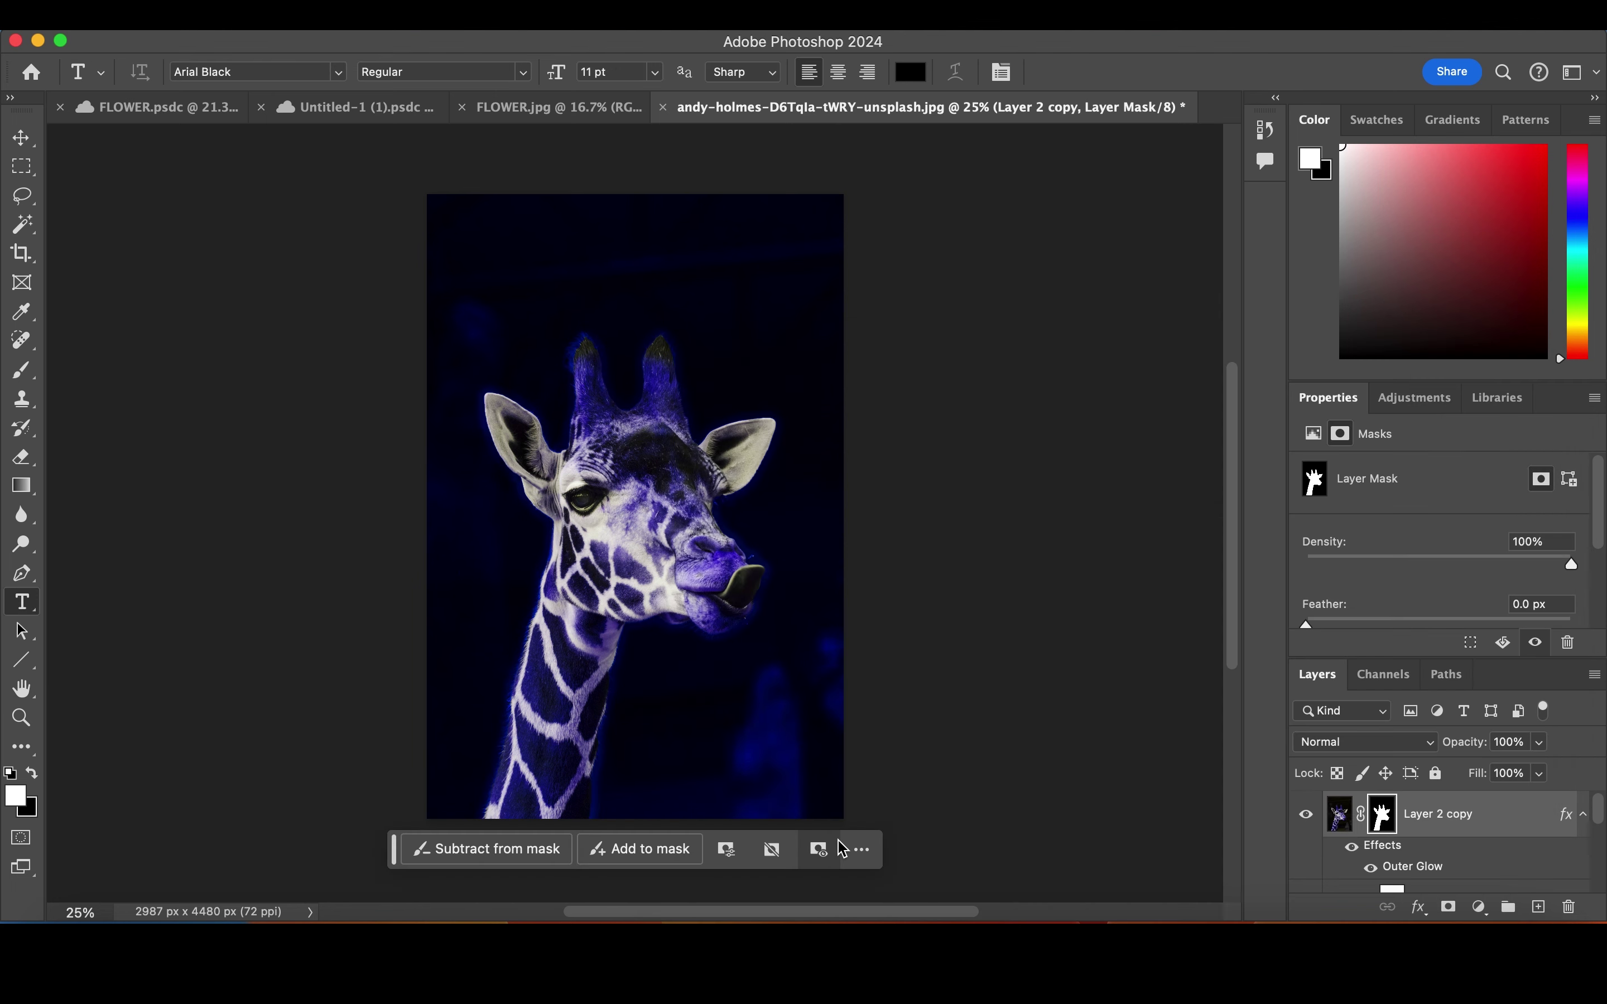
scroll(1401, 844, "down", 3)
Apply the Filter Gallery's Halftone Pattern filter to Layer 2.
scroll(1402, 857, "down", 1)
left_click(1406, 852)
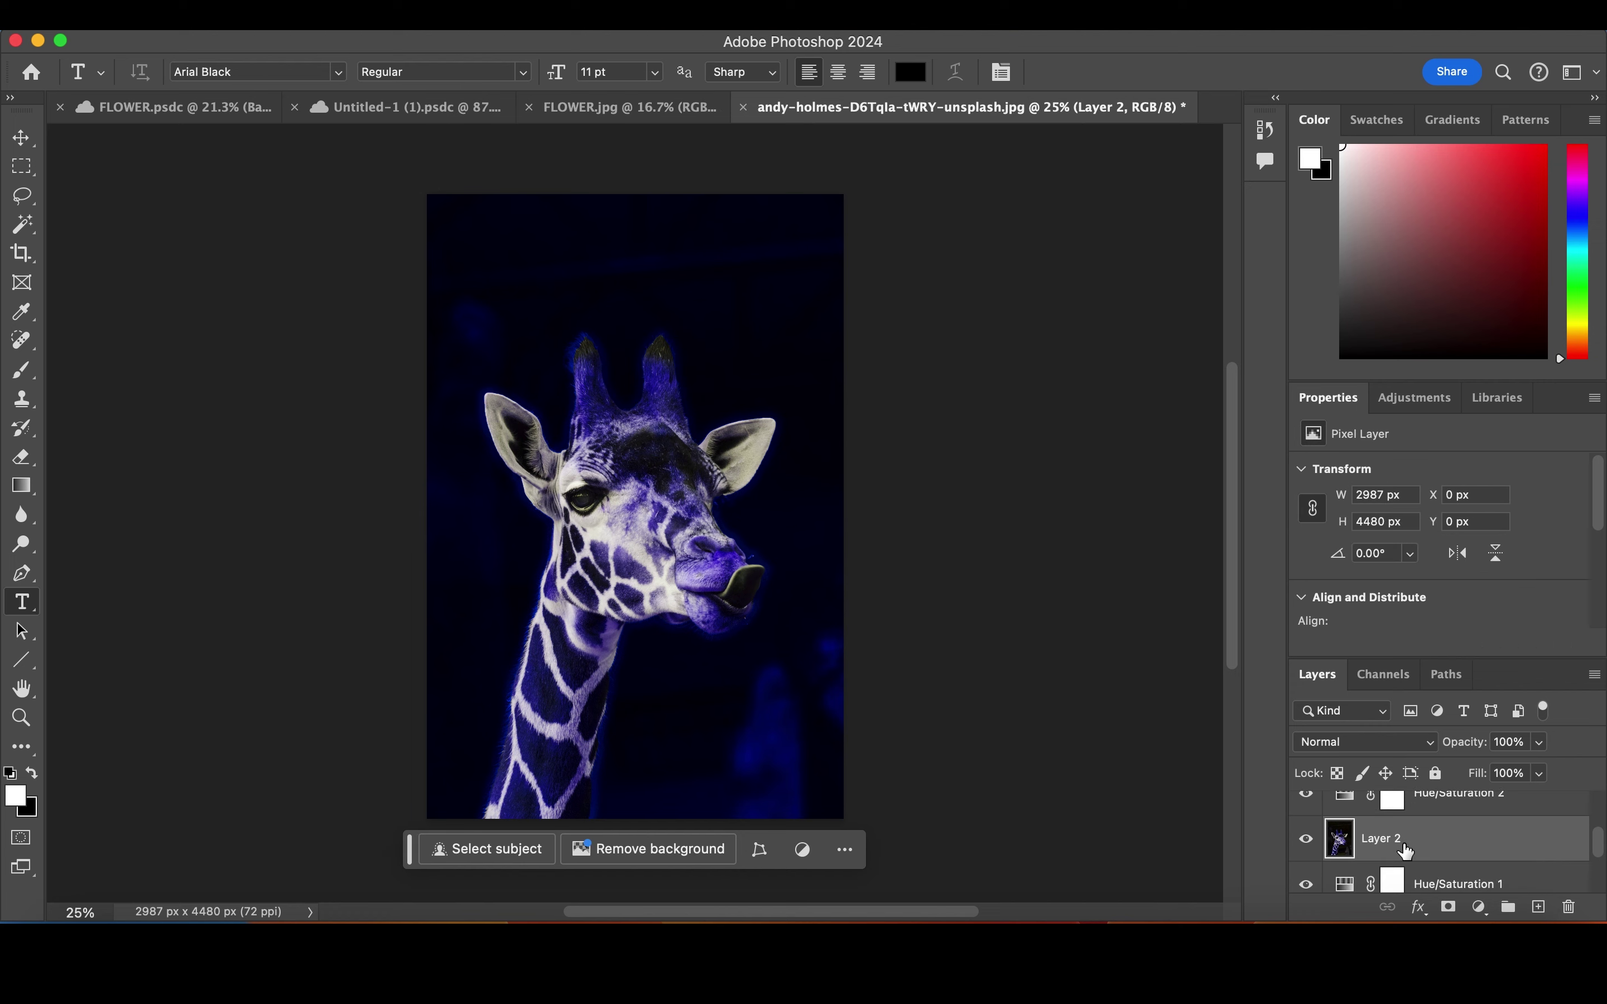
left_click(541, 15)
left_click(601, 143)
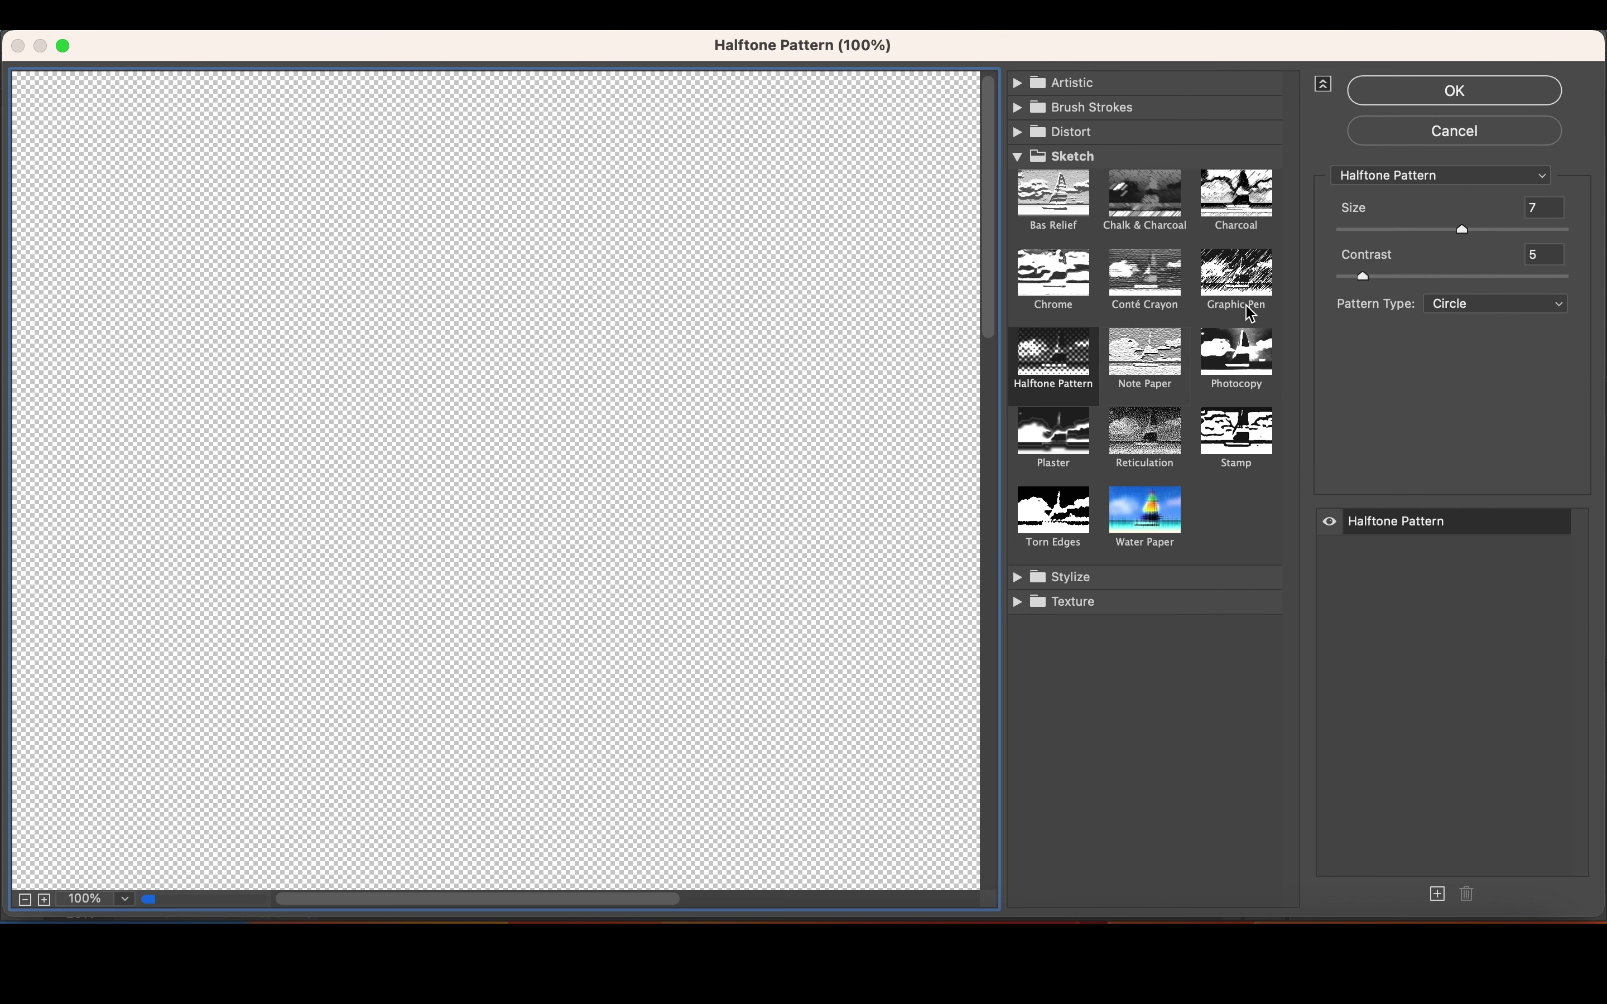
left_click(1438, 104)
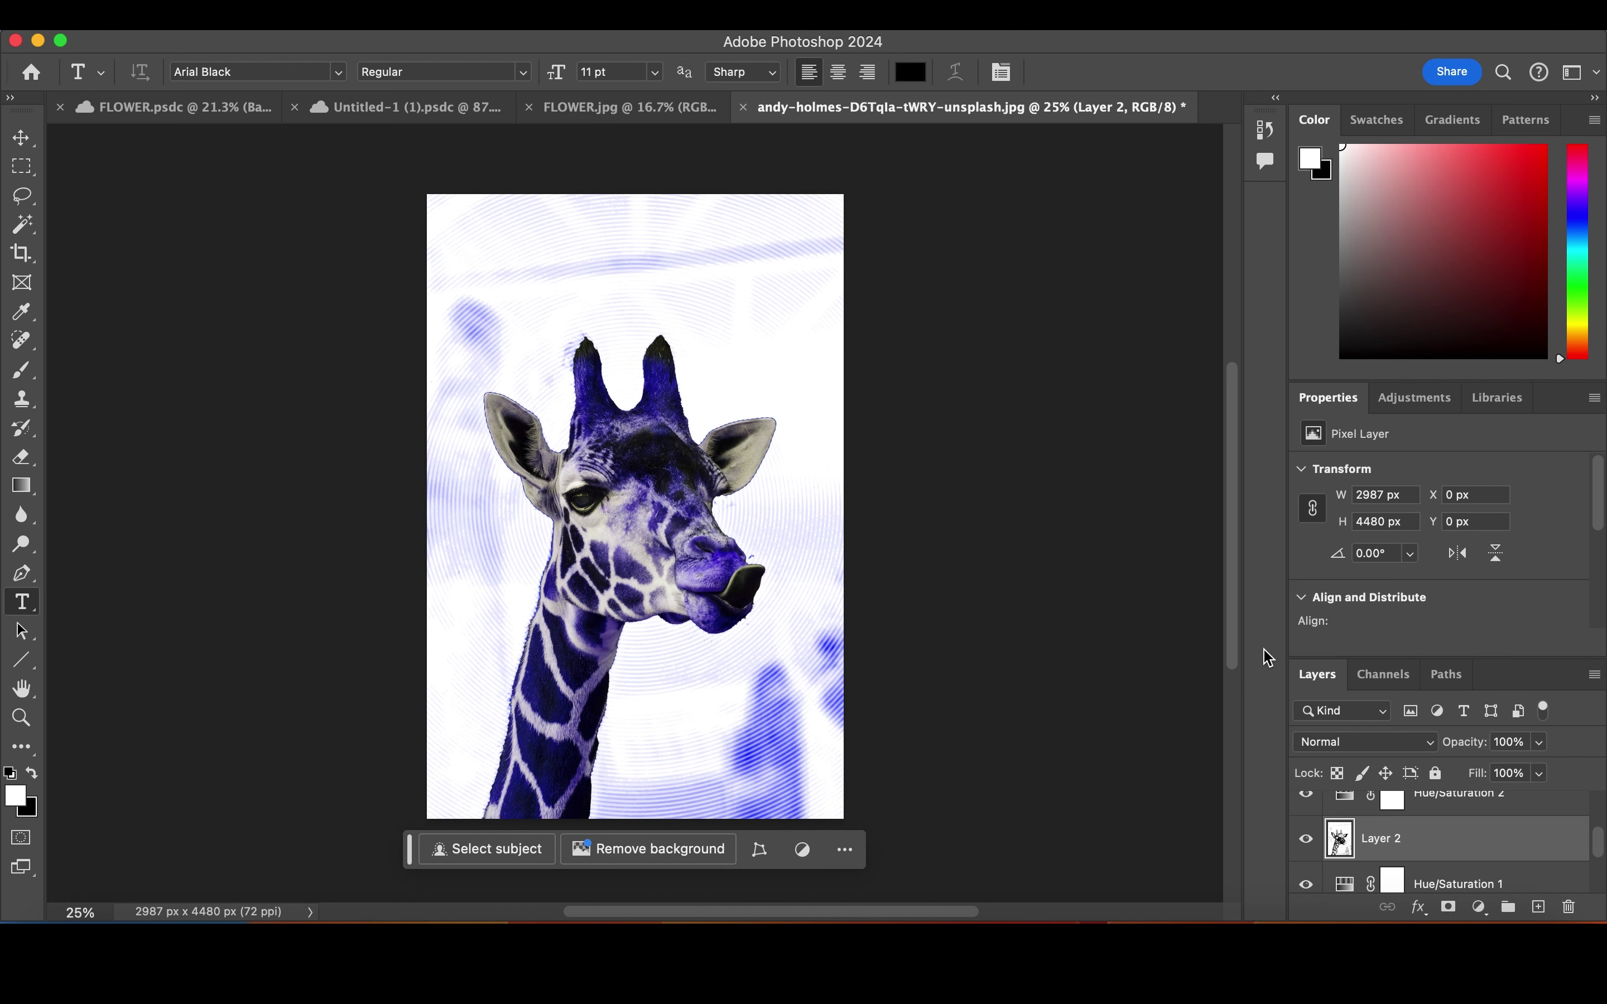
scroll(1418, 843, "down", 2)
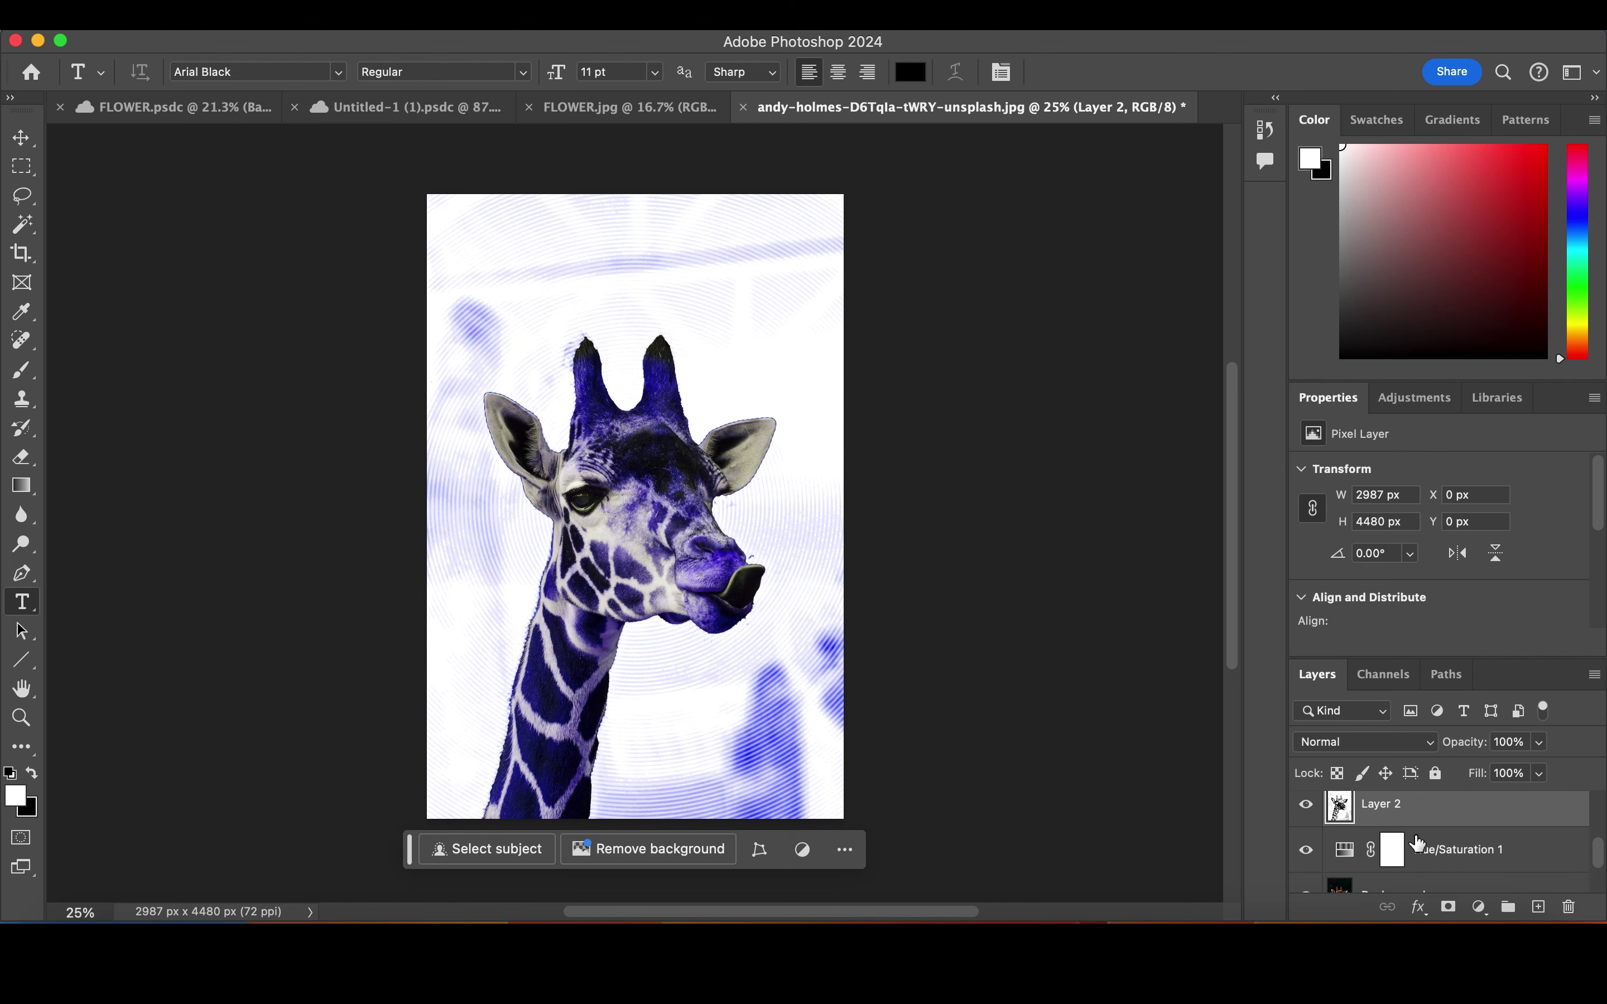
Toggle Layer 2's visibility to compare, then set Layer 3's blend mode to Overlay.
left_click(1306, 795)
scroll(1395, 831, "up", 1)
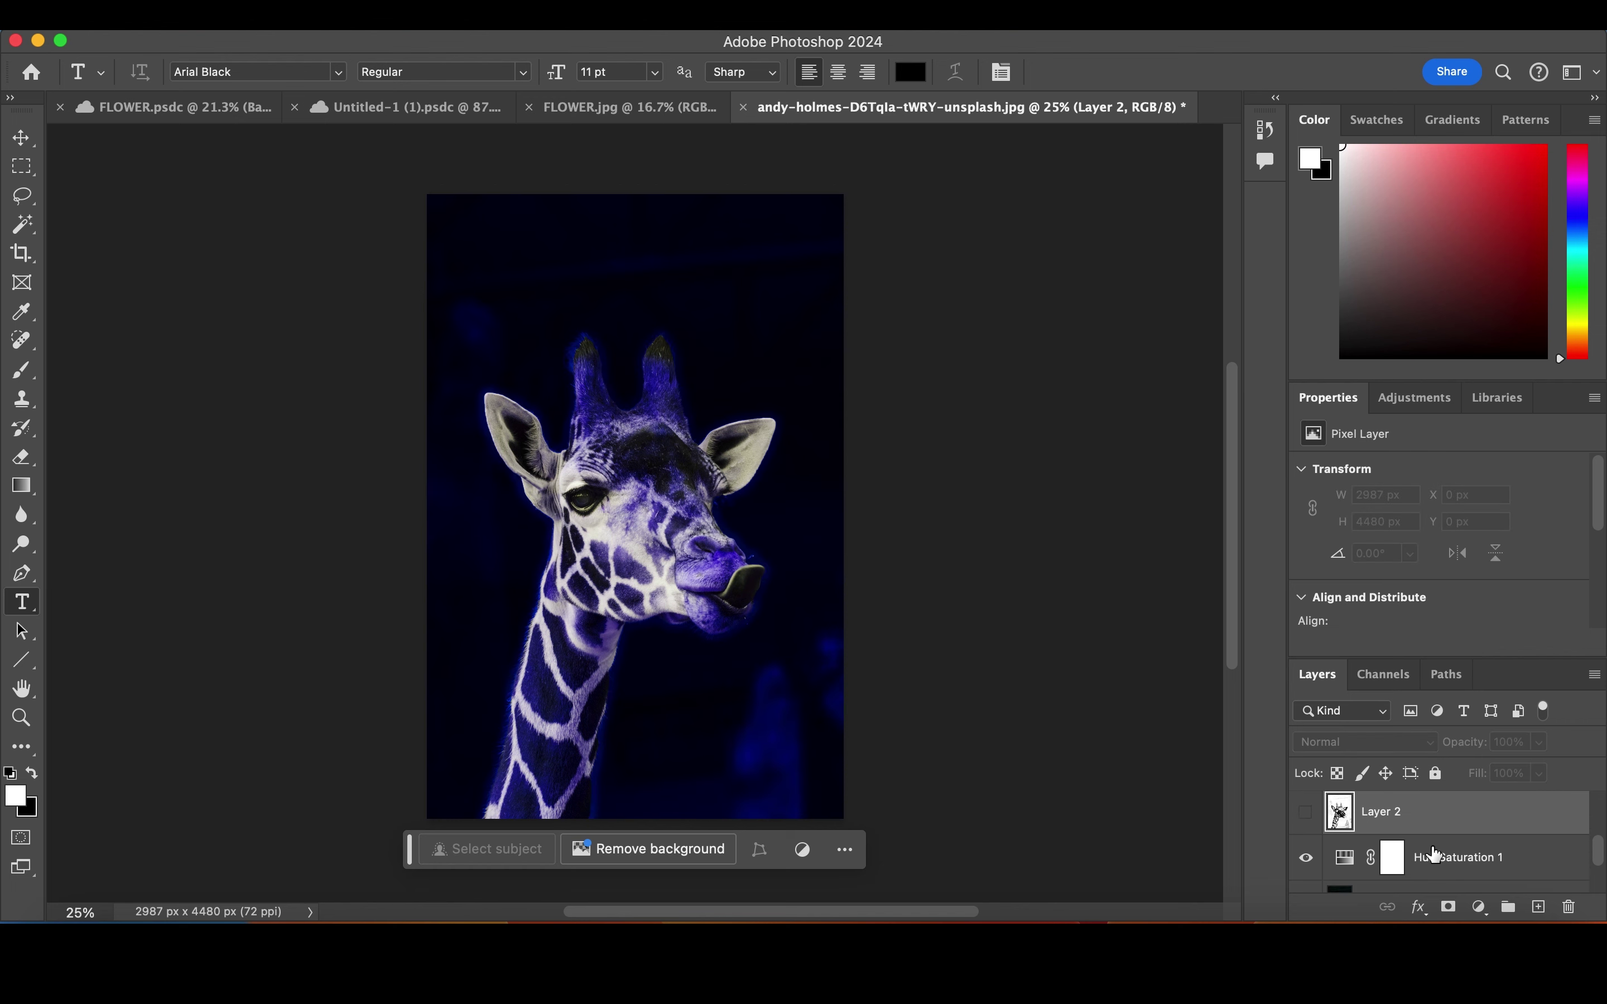
left_click(1435, 855)
left_click(1435, 856)
left_click(1307, 812)
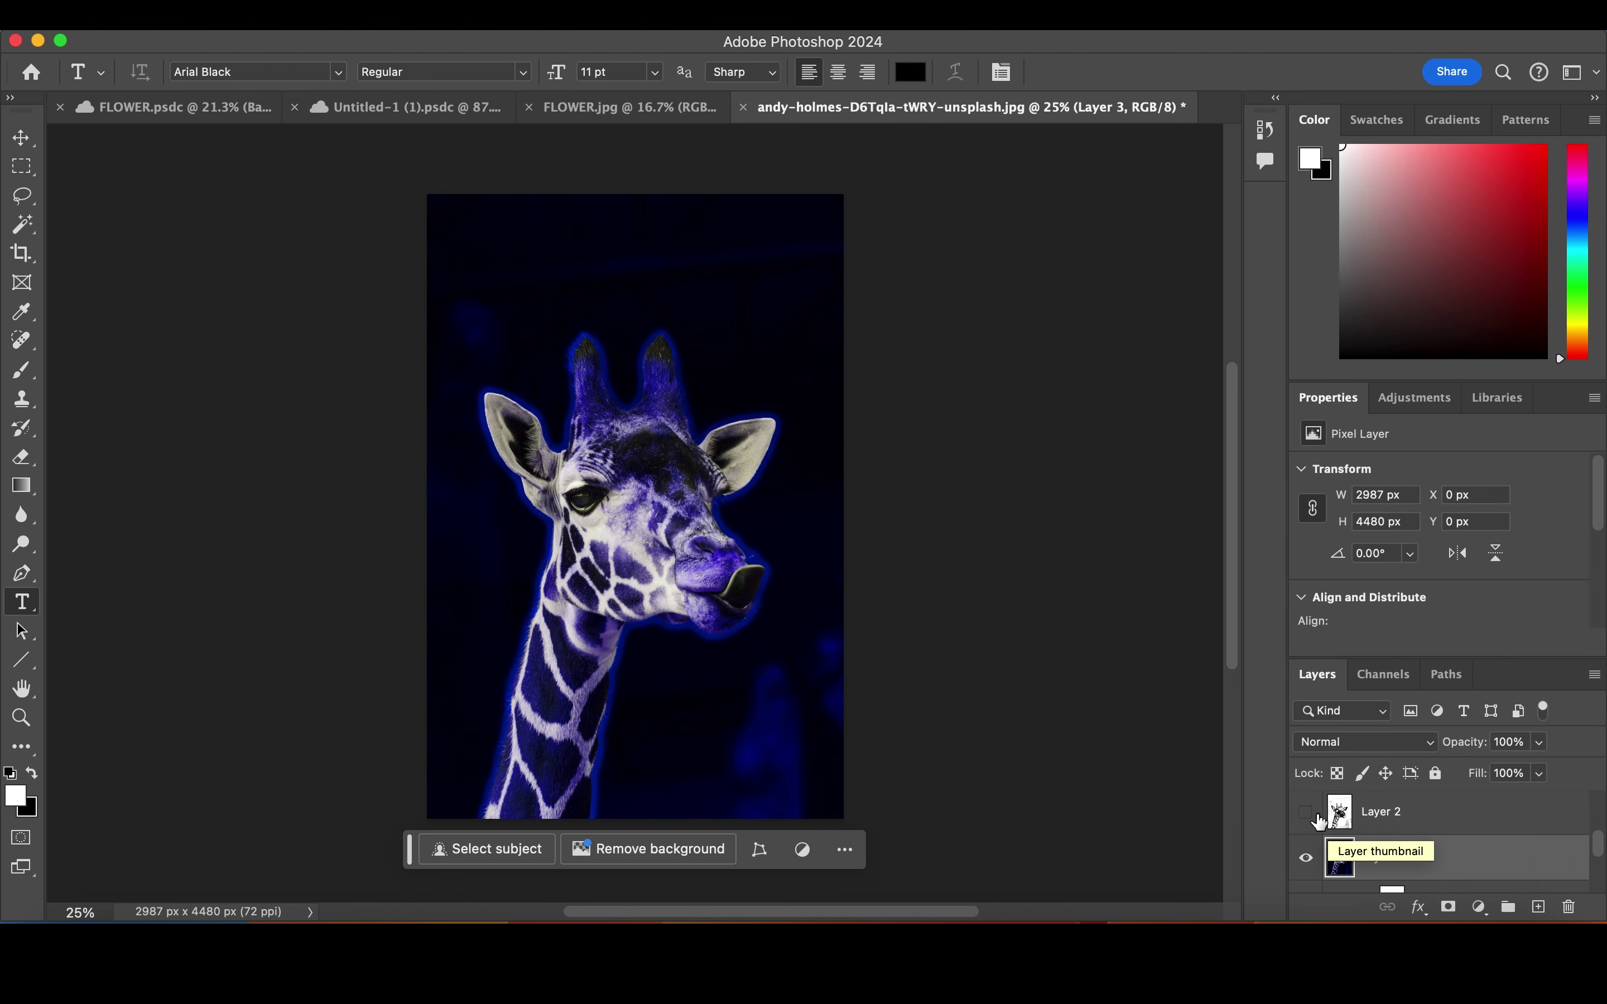
left_click(1365, 742)
left_click(1328, 581)
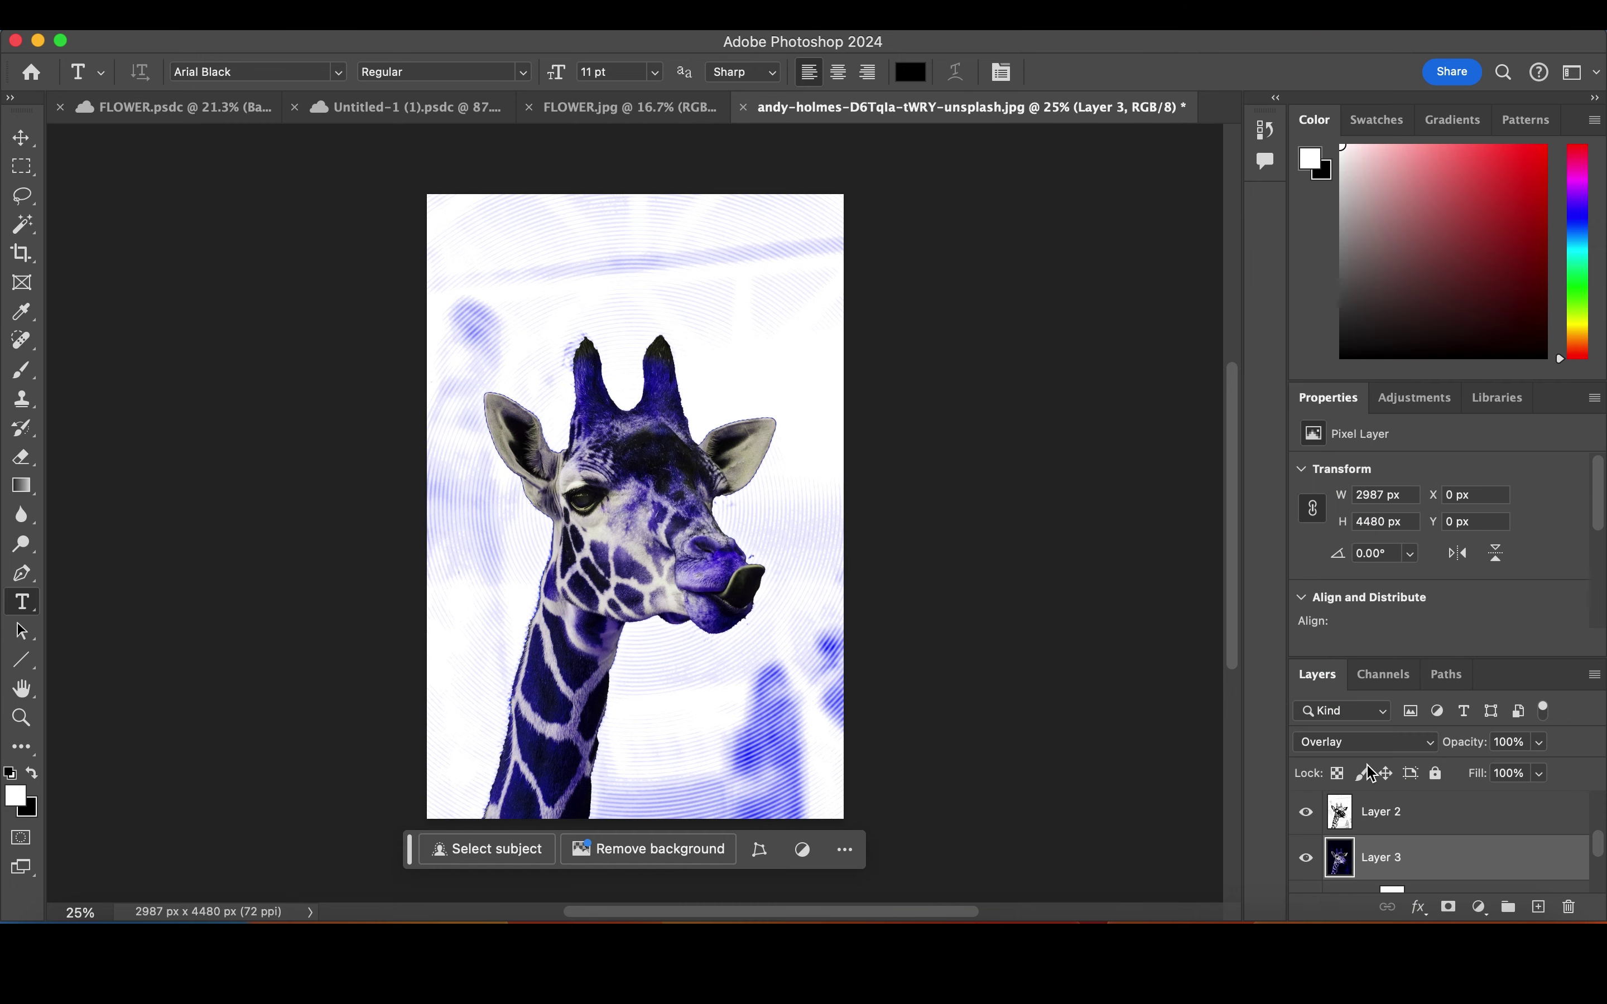
Set Layer 2's blend mode to Vivid Light.
left_click(1364, 742)
key("Escape")
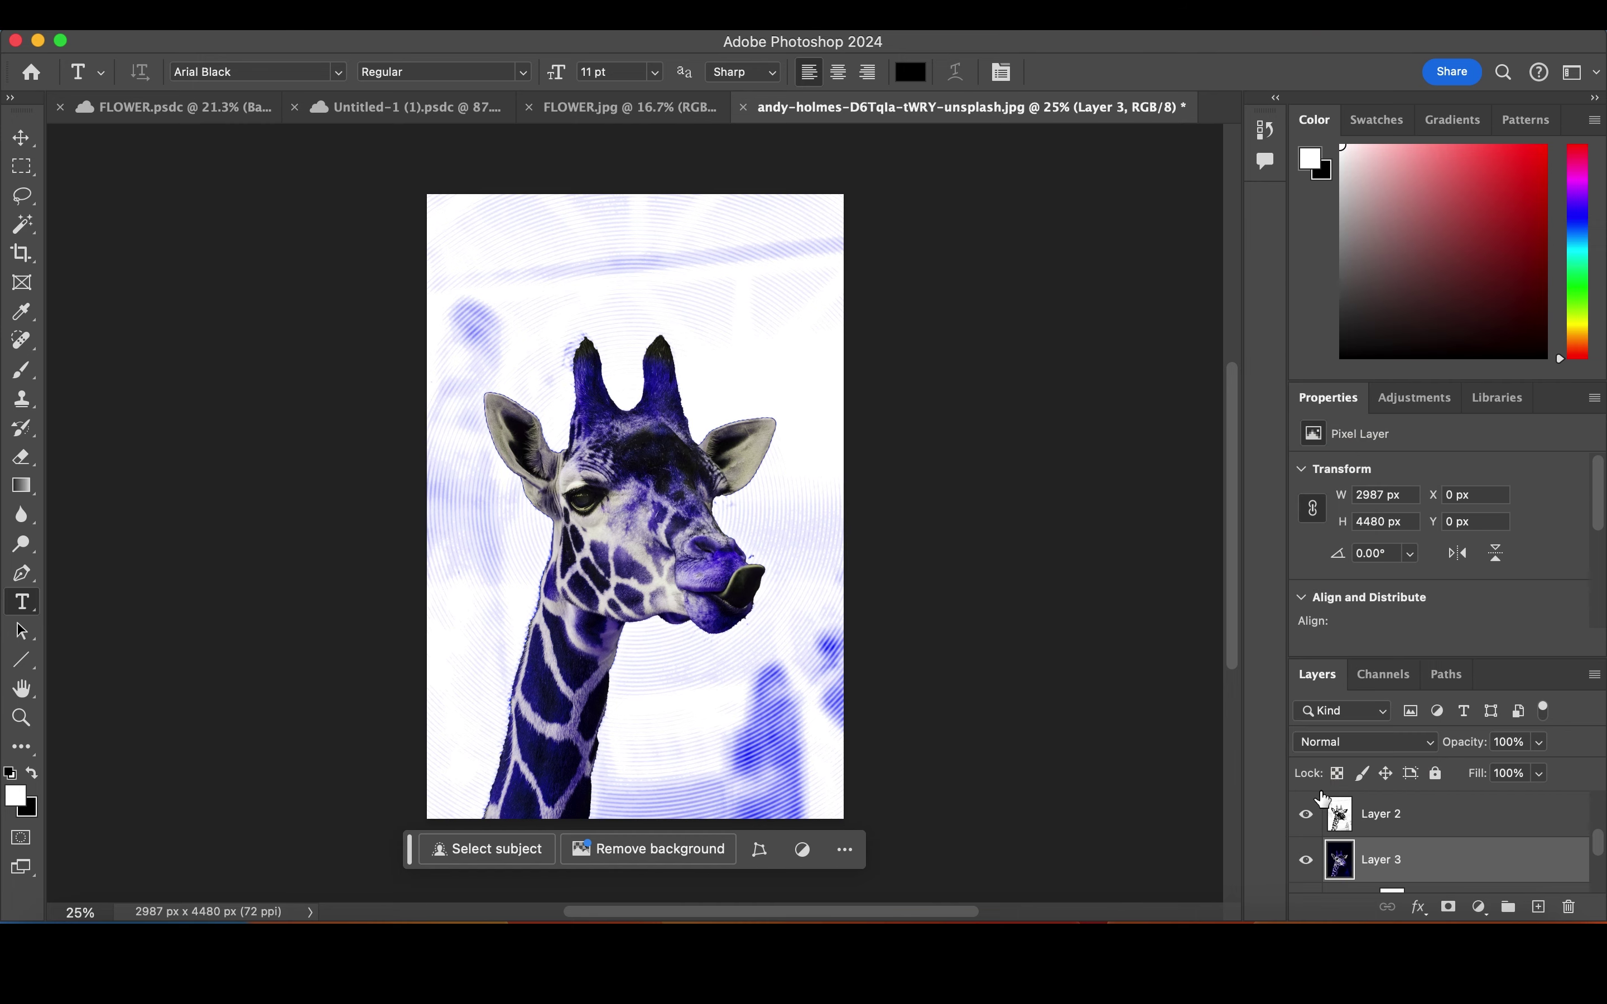
left_click(1381, 814)
left_click(1365, 742)
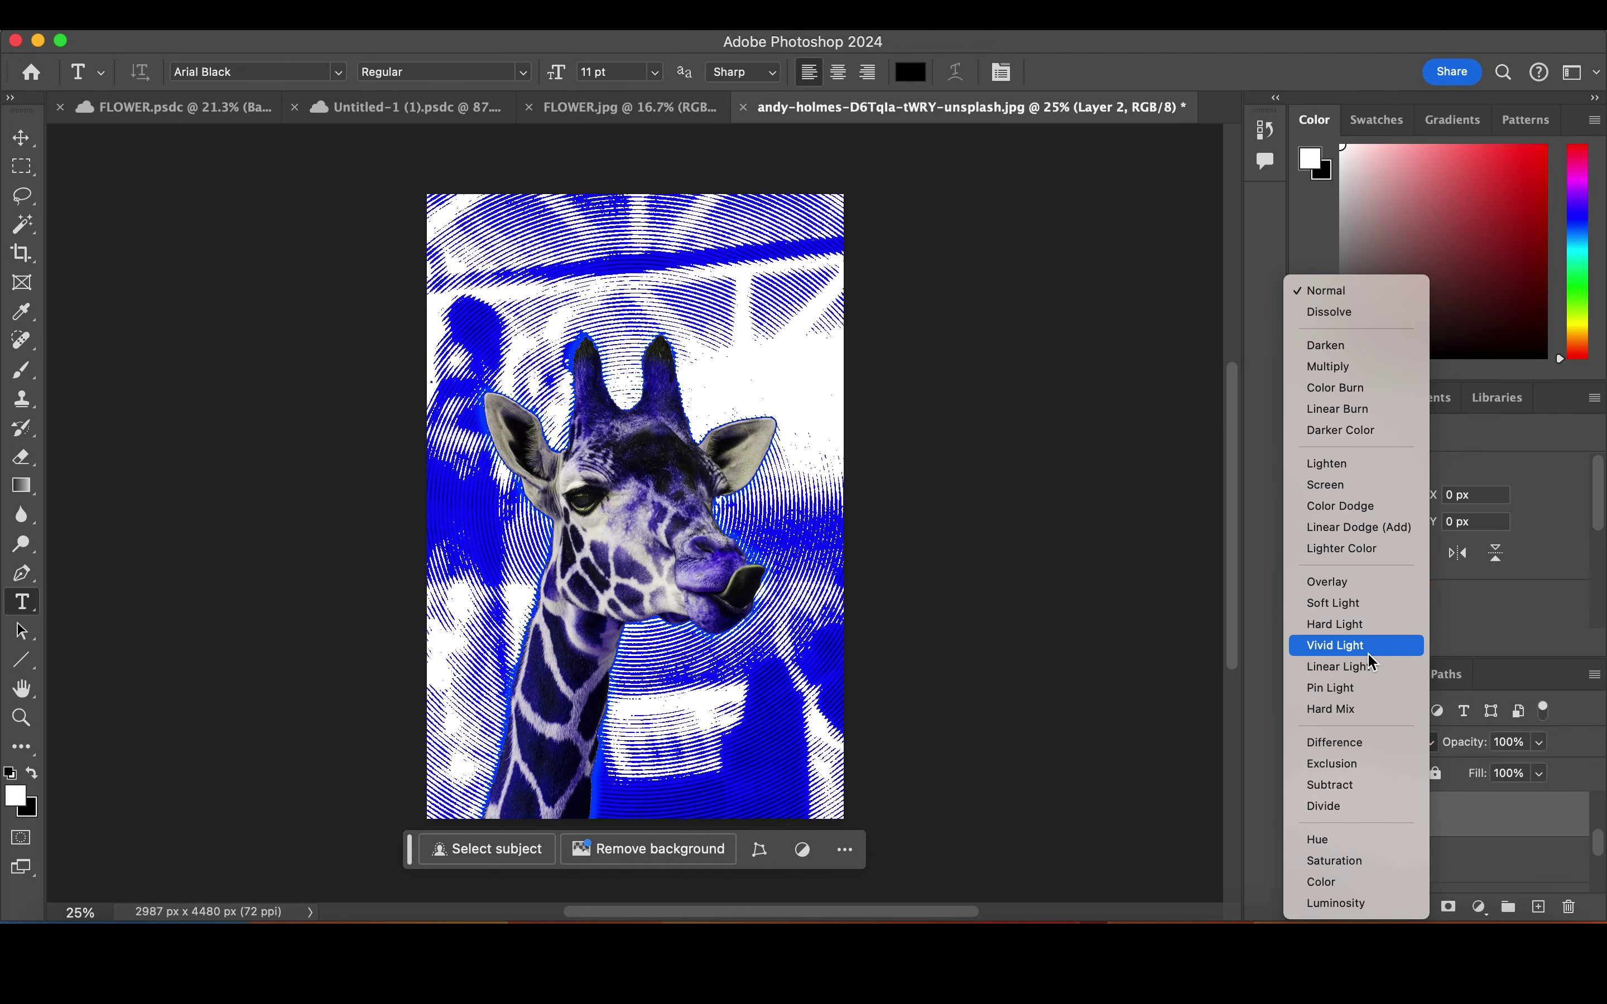
left_click(1361, 647)
scroll(1366, 829, "up", 1)
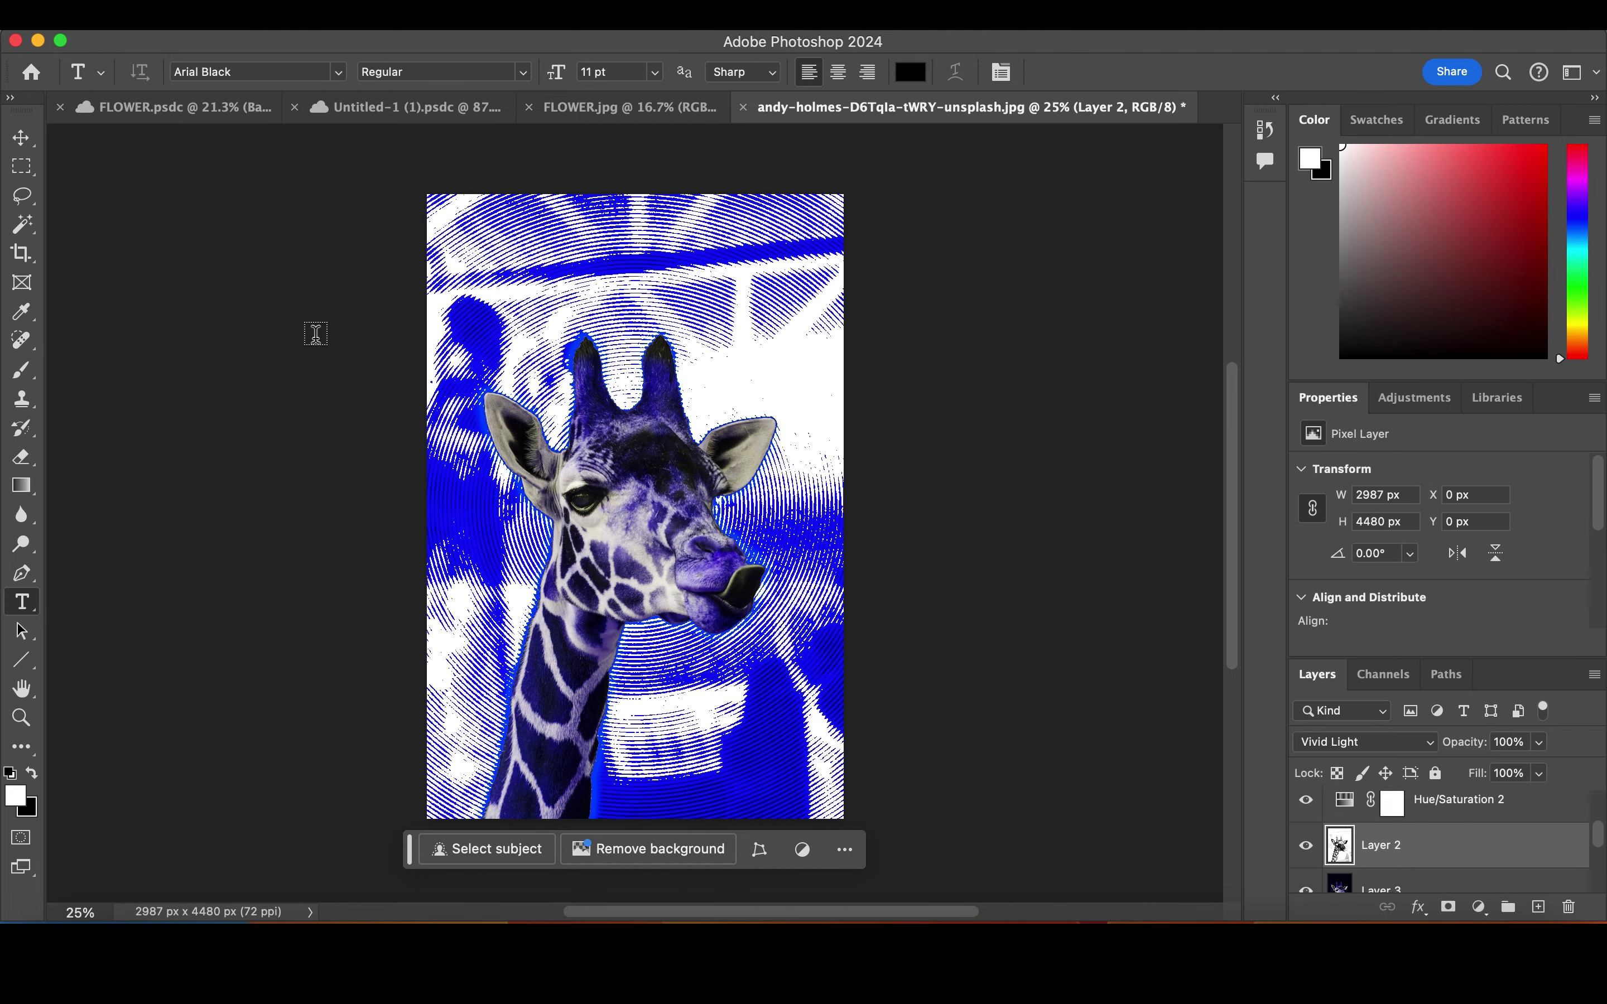
Start a Social Gothic text box, then discard the empty text layer.
left_click_drag(440, 209, 844, 425)
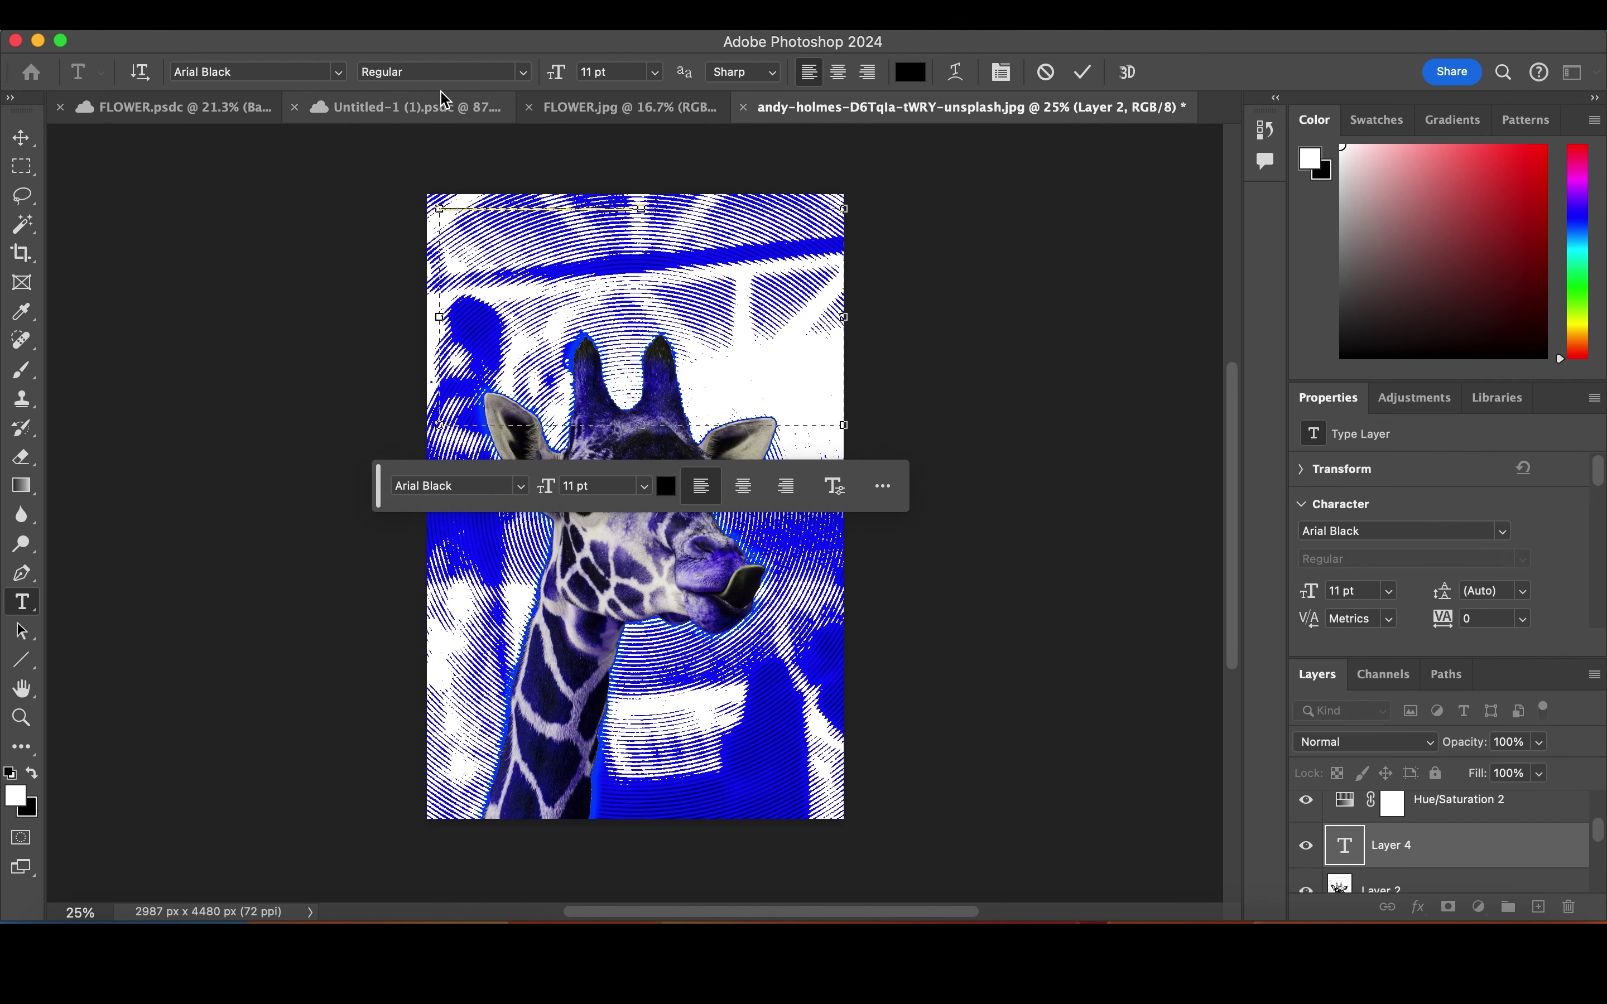
left_click(339, 72)
left_click(483, 223)
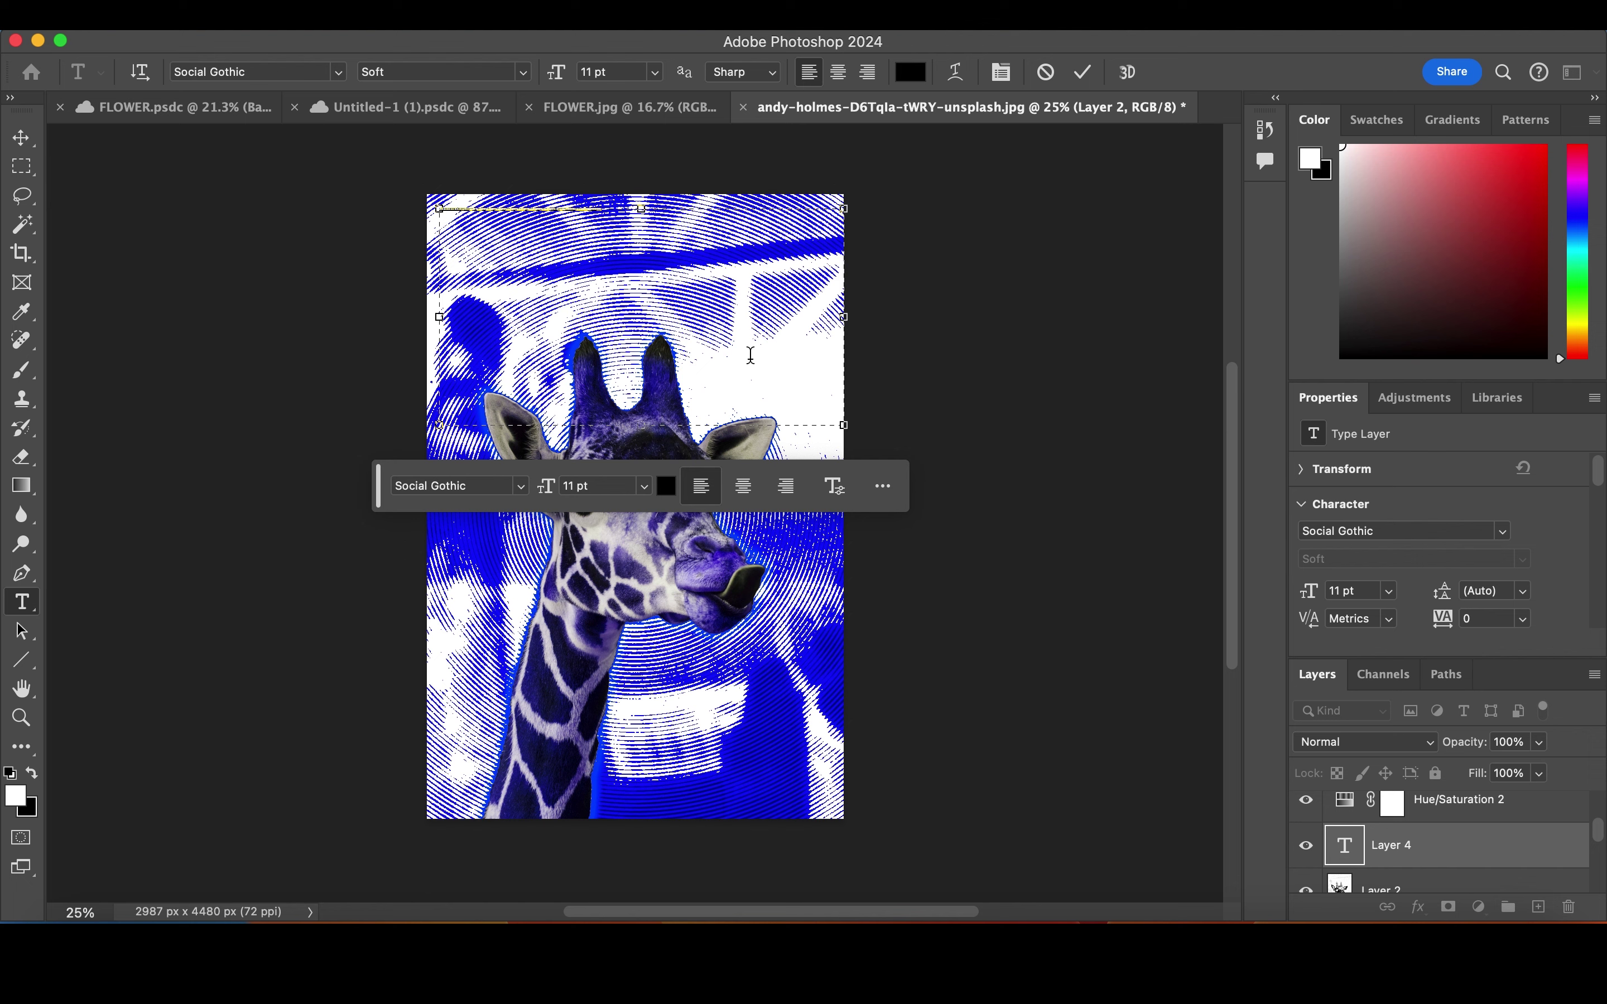
left_click(21, 137)
key("BackSpace")
scroll(1436, 851, "up", 2)
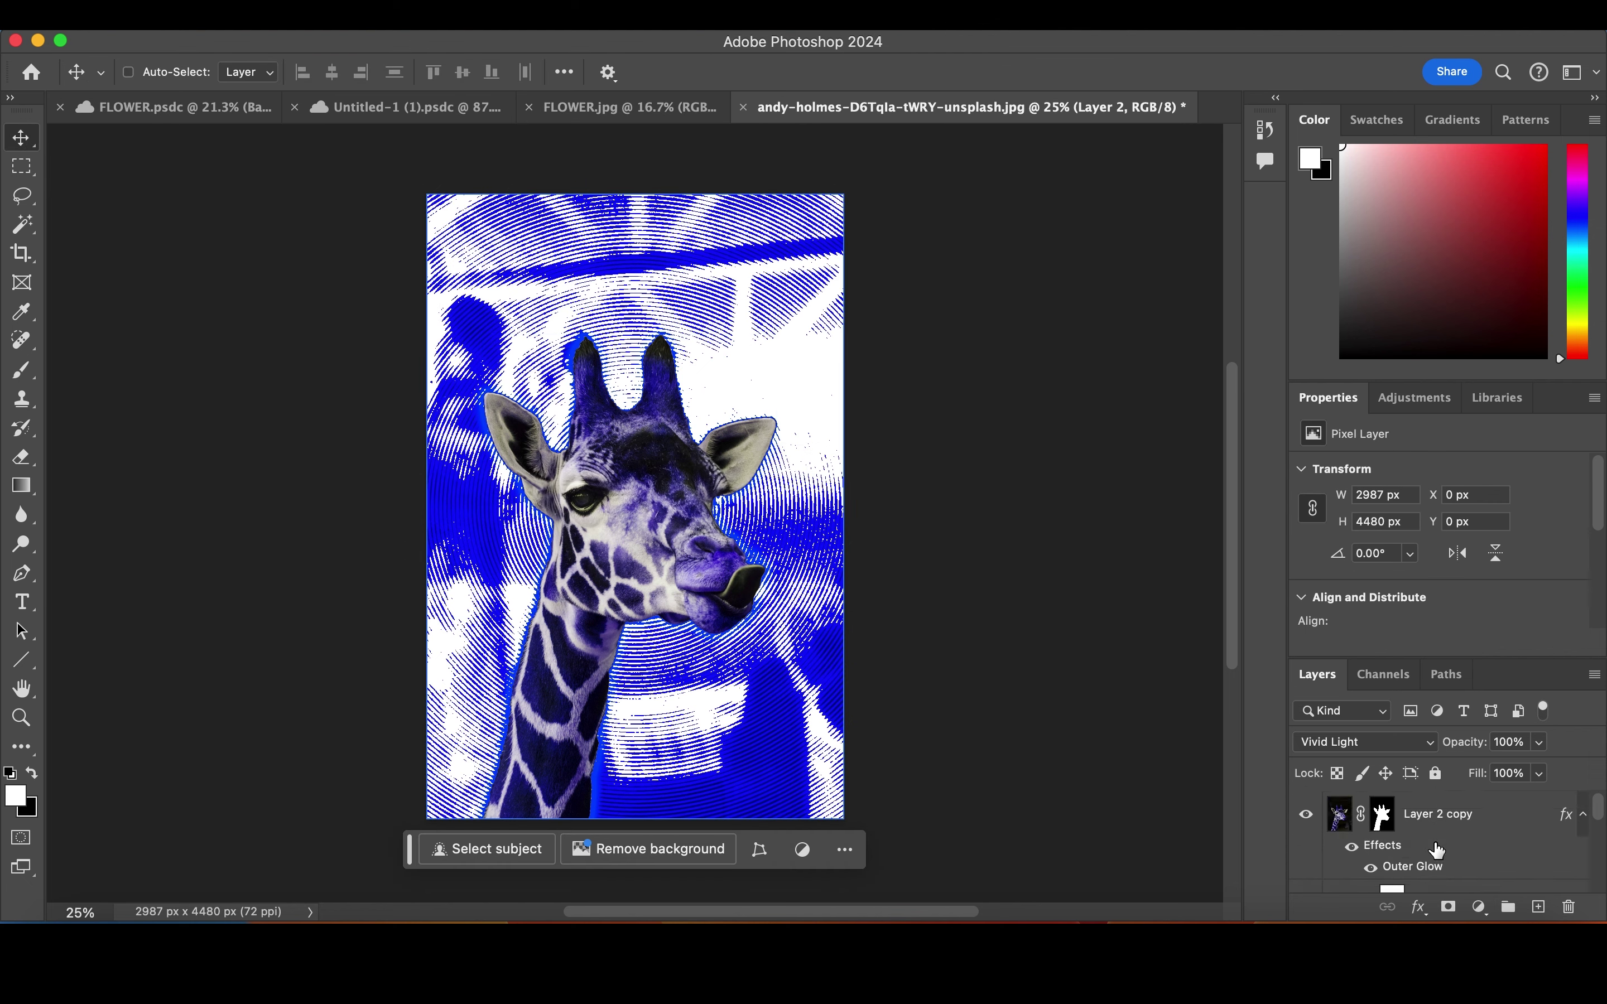
scroll(1421, 857, "down", 1)
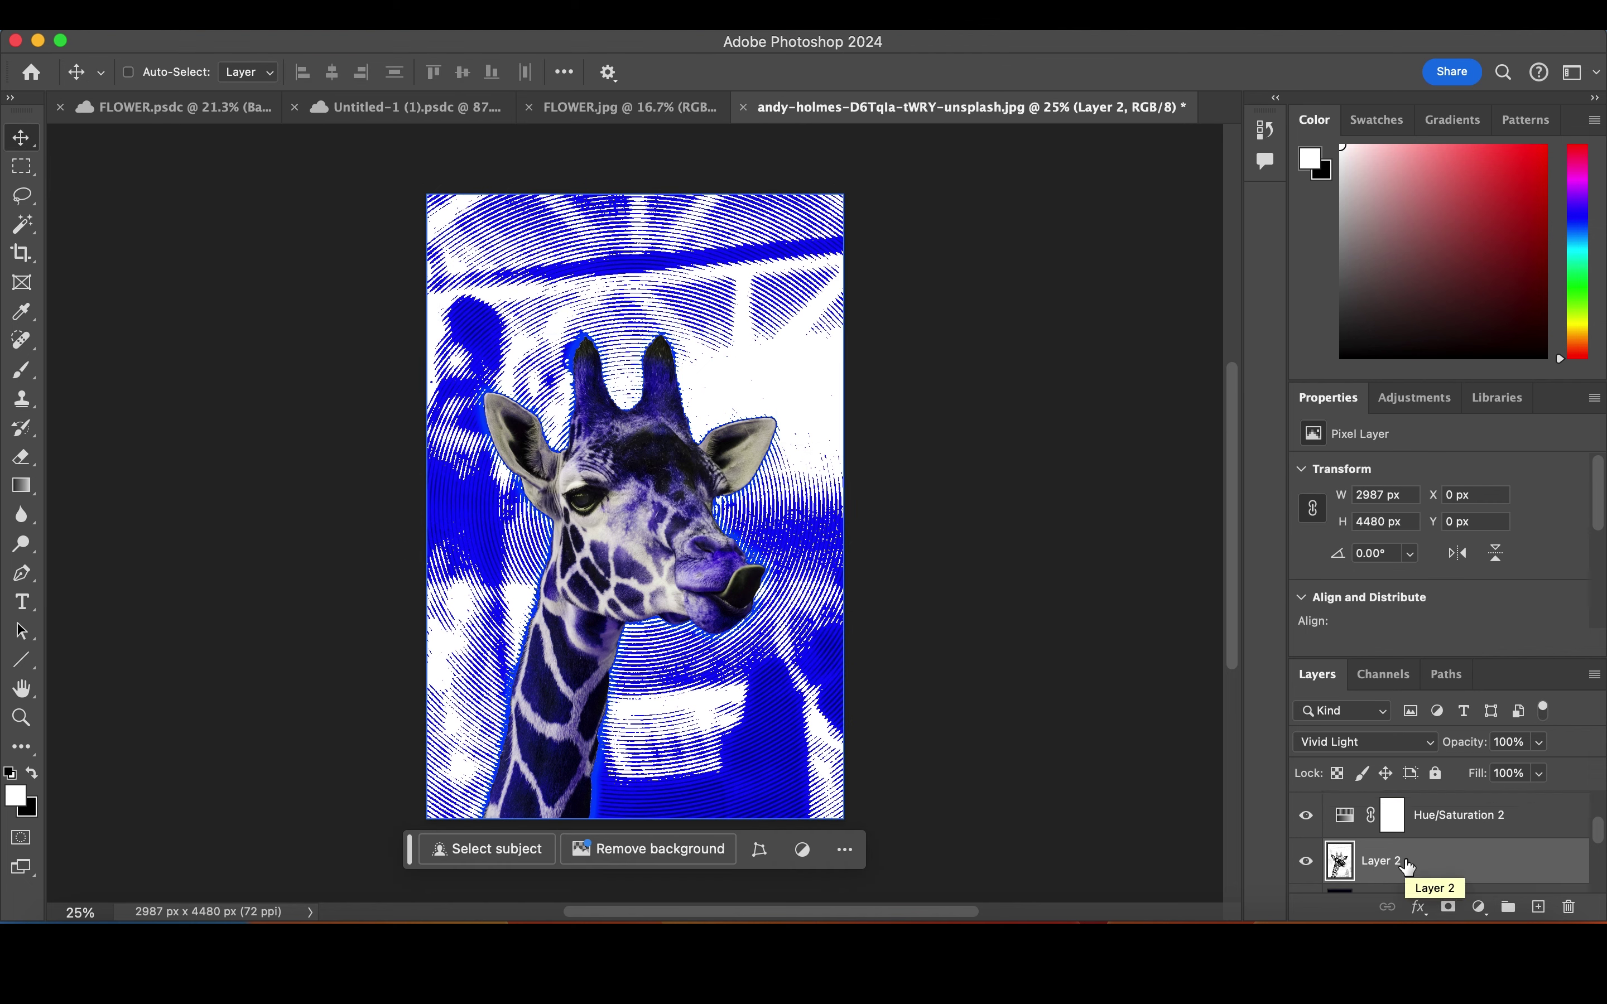
Duplicate Layer 2 above Layer 2 copy, check its Vivid Light blend, then delete the duplicate.
key("ctrl+j")
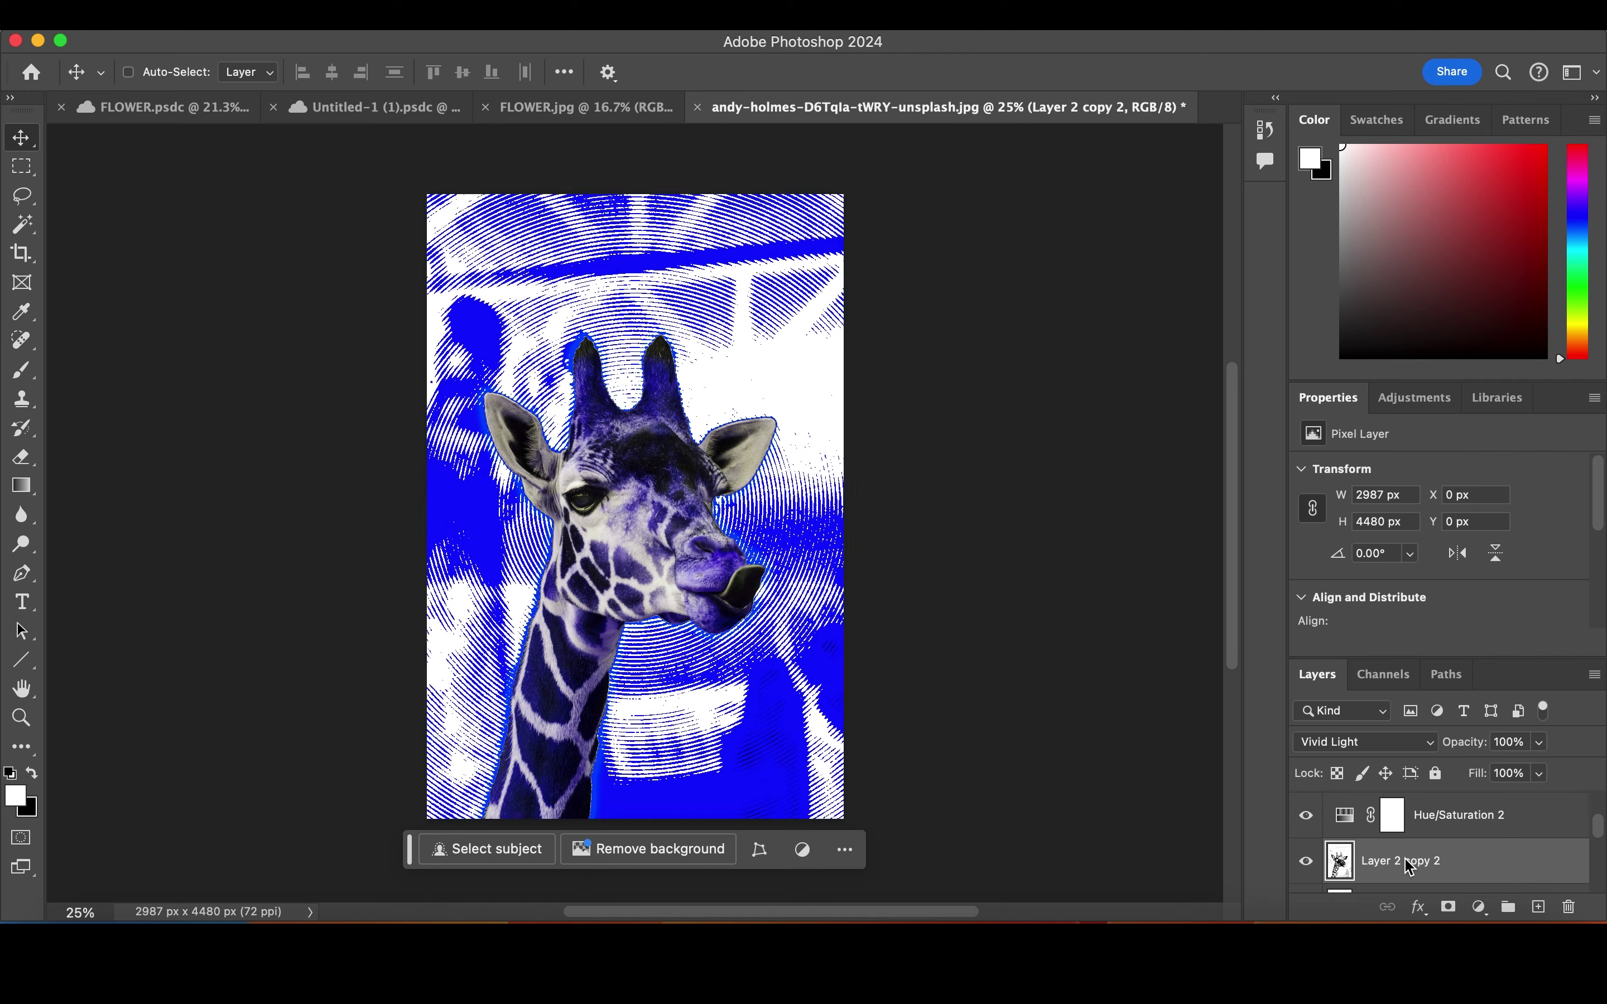
left_click_drag(1406, 865, 1388, 810)
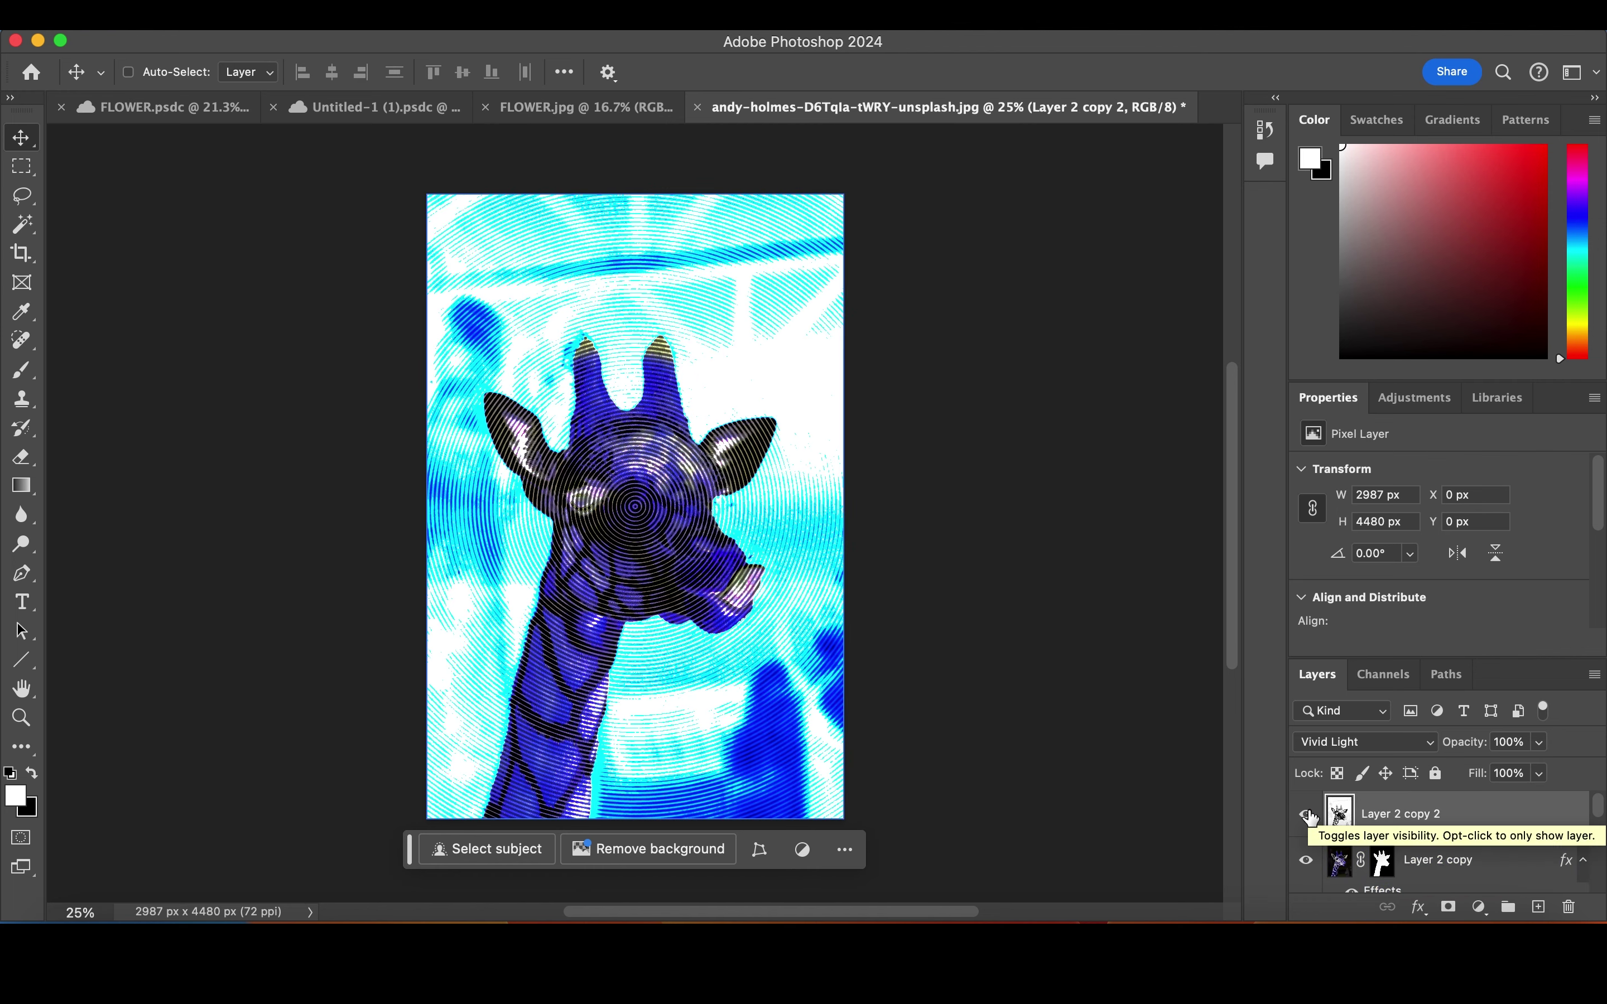
left_click(1334, 742)
key("Escape")
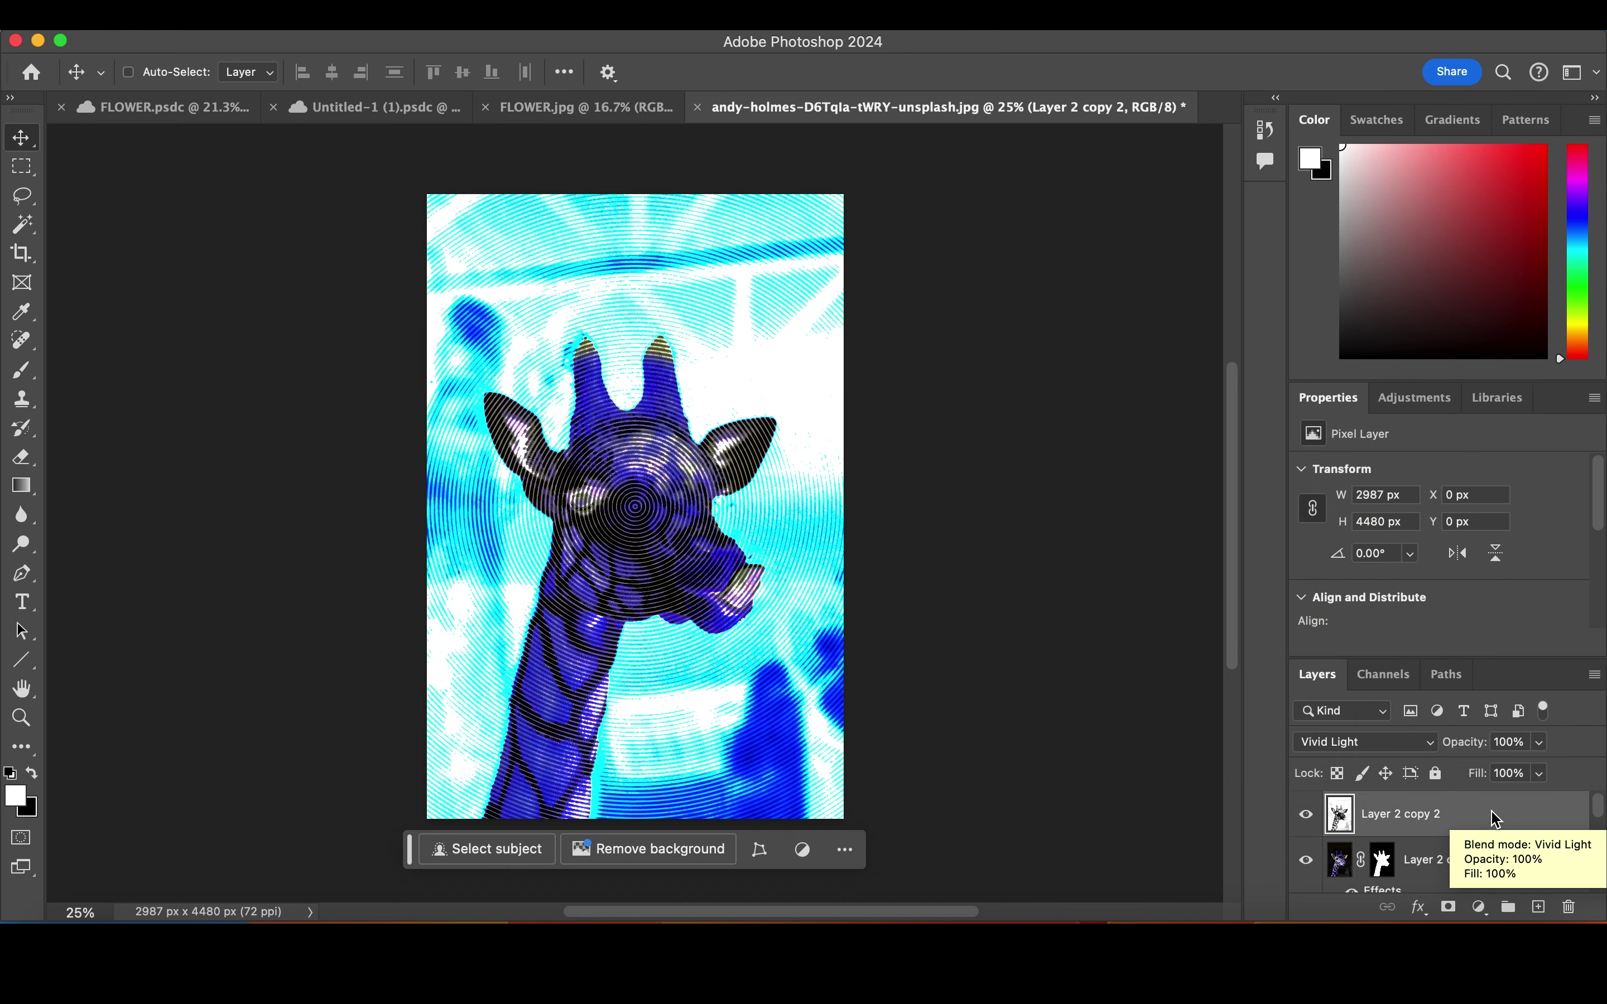
key("ctrl+v")
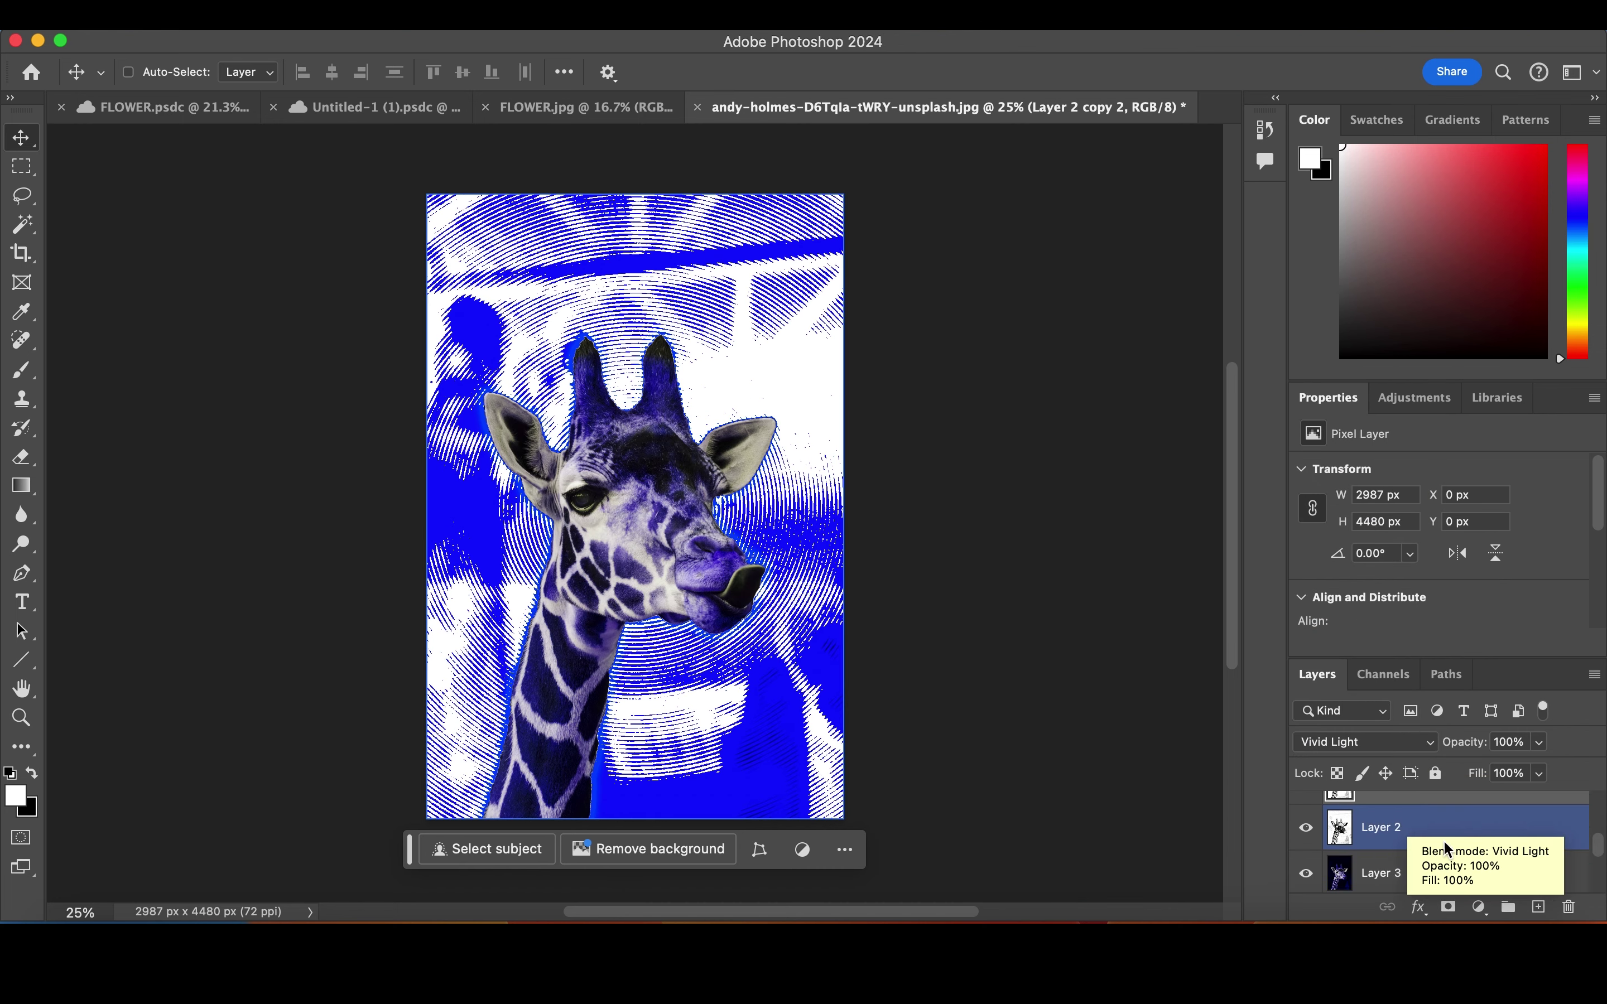
scroll(1411, 837, "down", 3)
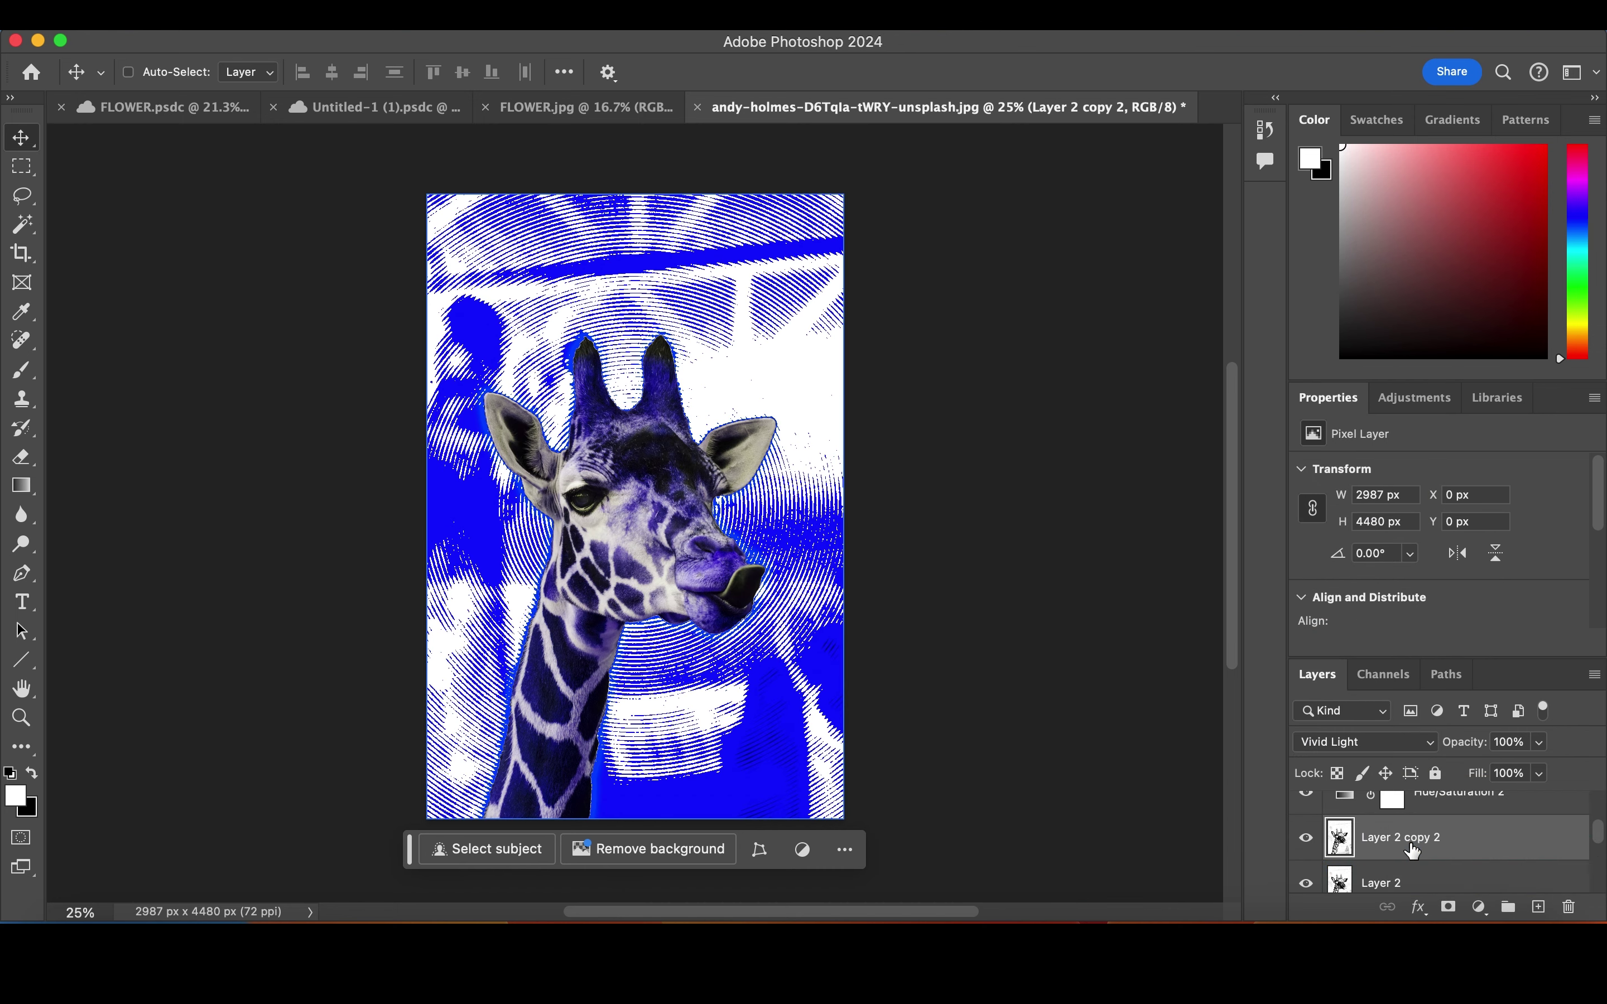
key("Delete")
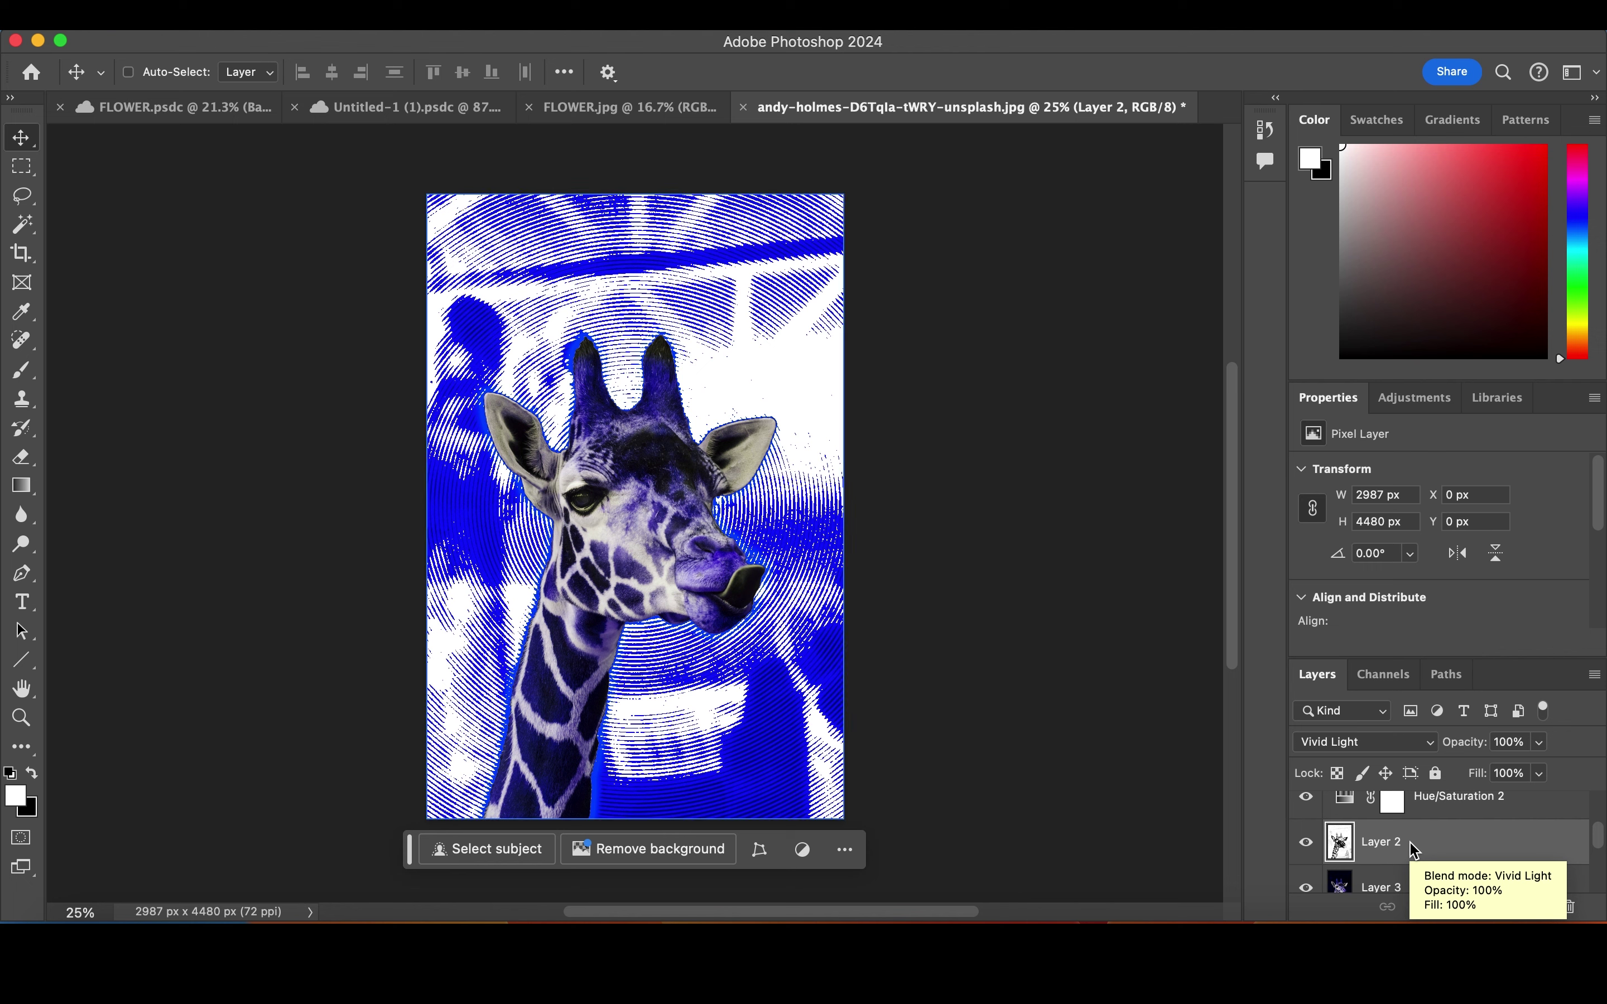
Bring the paper texture into the poster as Layer 4 and reselect Layer 2.
mouse_move(1381, 842)
left_mouse_down()
mouse_move(1395, 815)
mouse_move(1387, 859)
left_mouse_up()
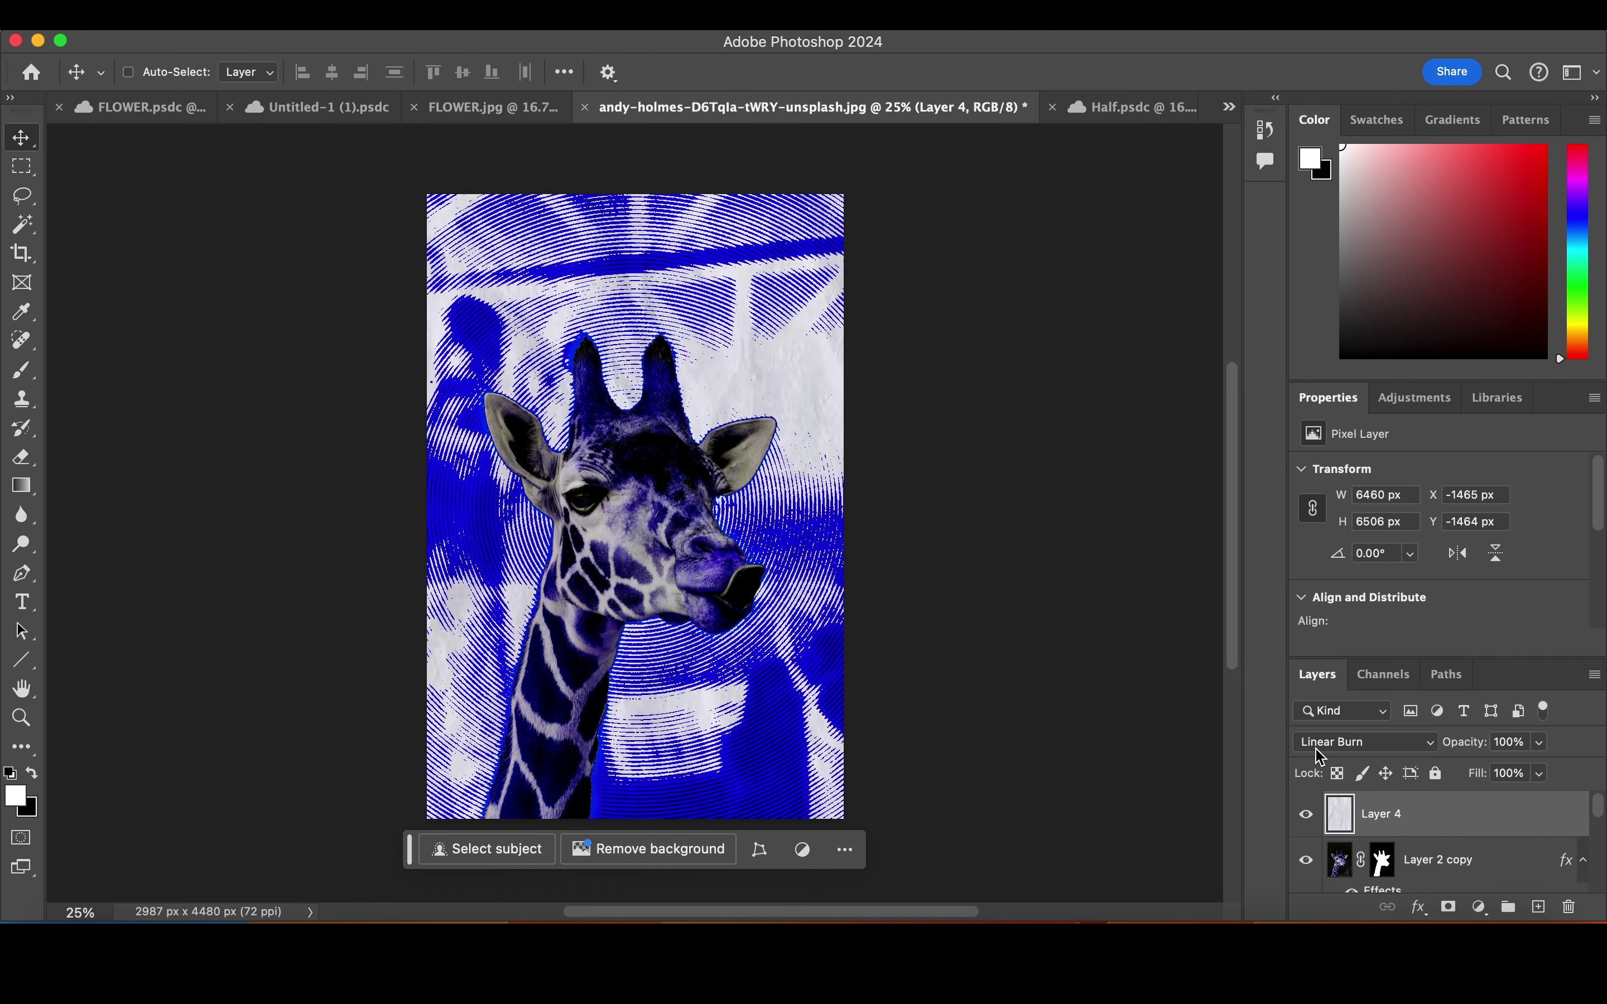
scroll(1386, 860, "down", 3)
left_click(1381, 858)
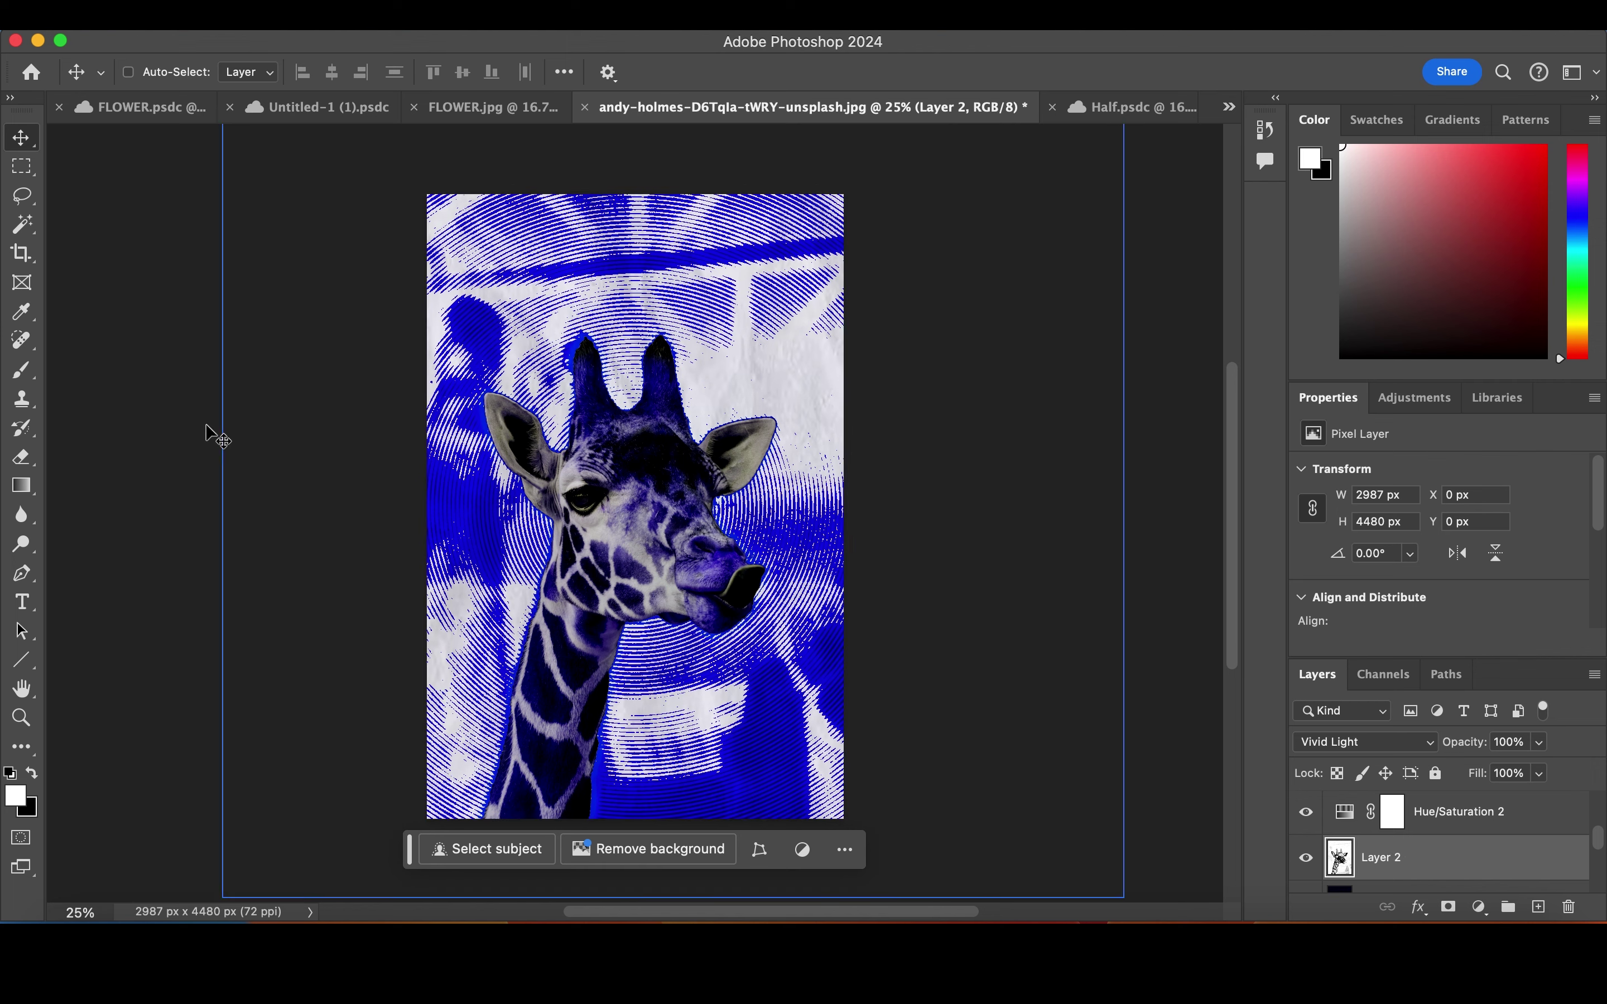
left_click(21, 603)
Create a title text box in Social Gothic Soft at 300 pt, replacing the placeholder with JARED.
left_click_drag(444, 212, 844, 416)
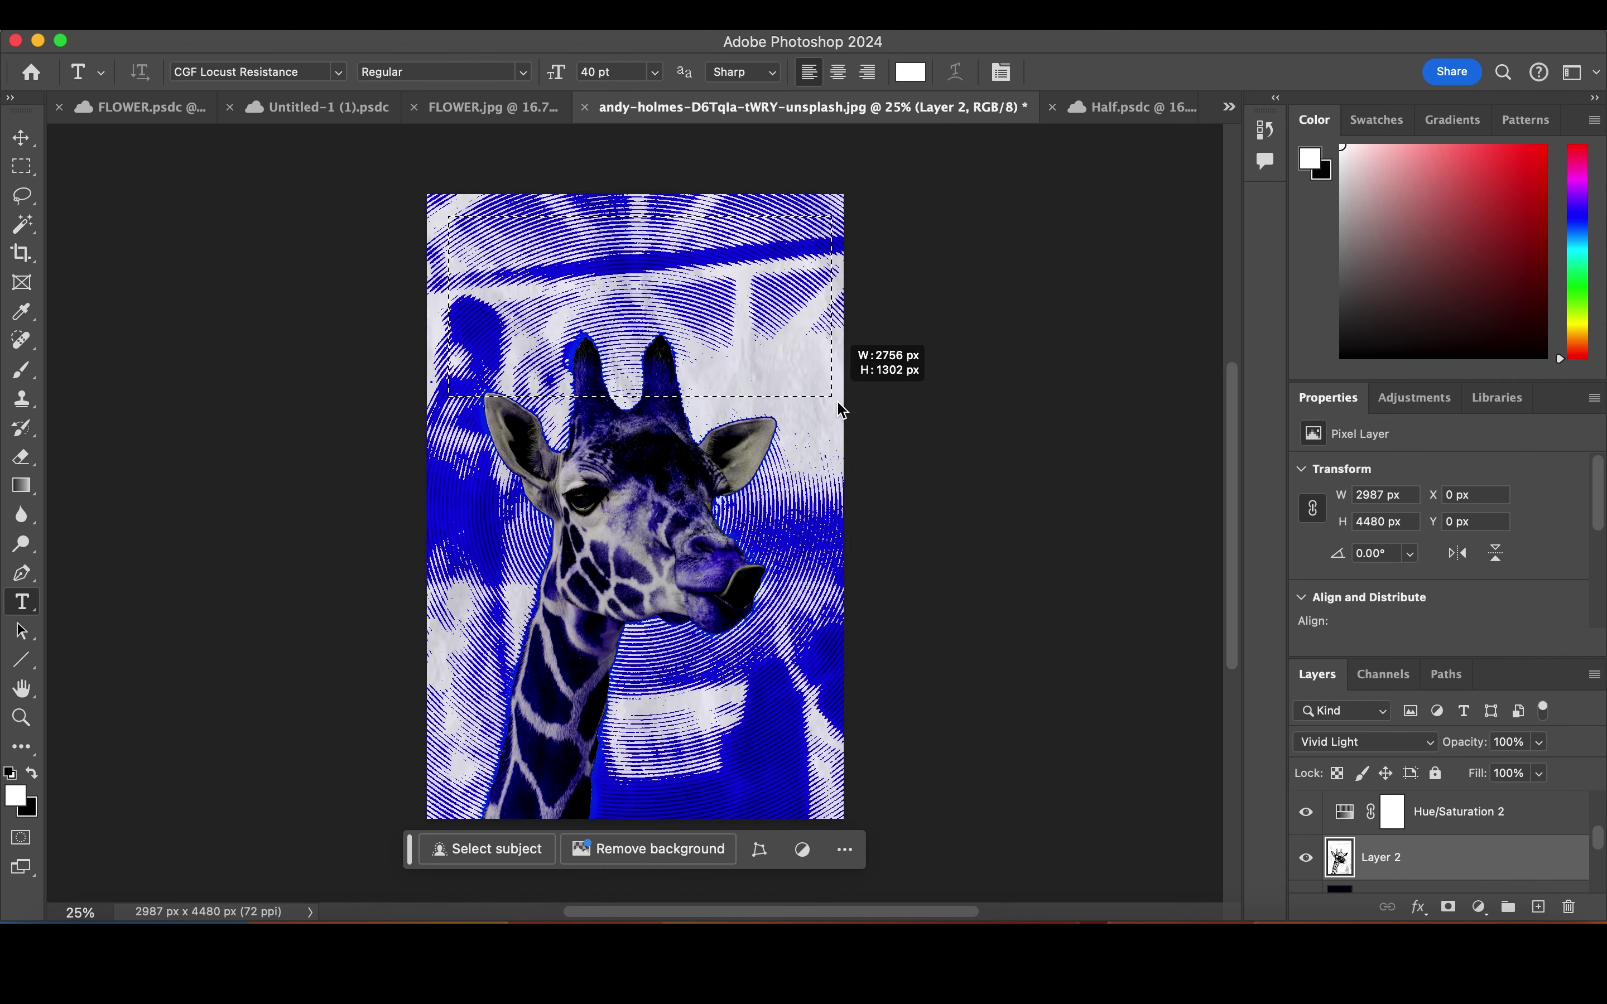
left_click(339, 73)
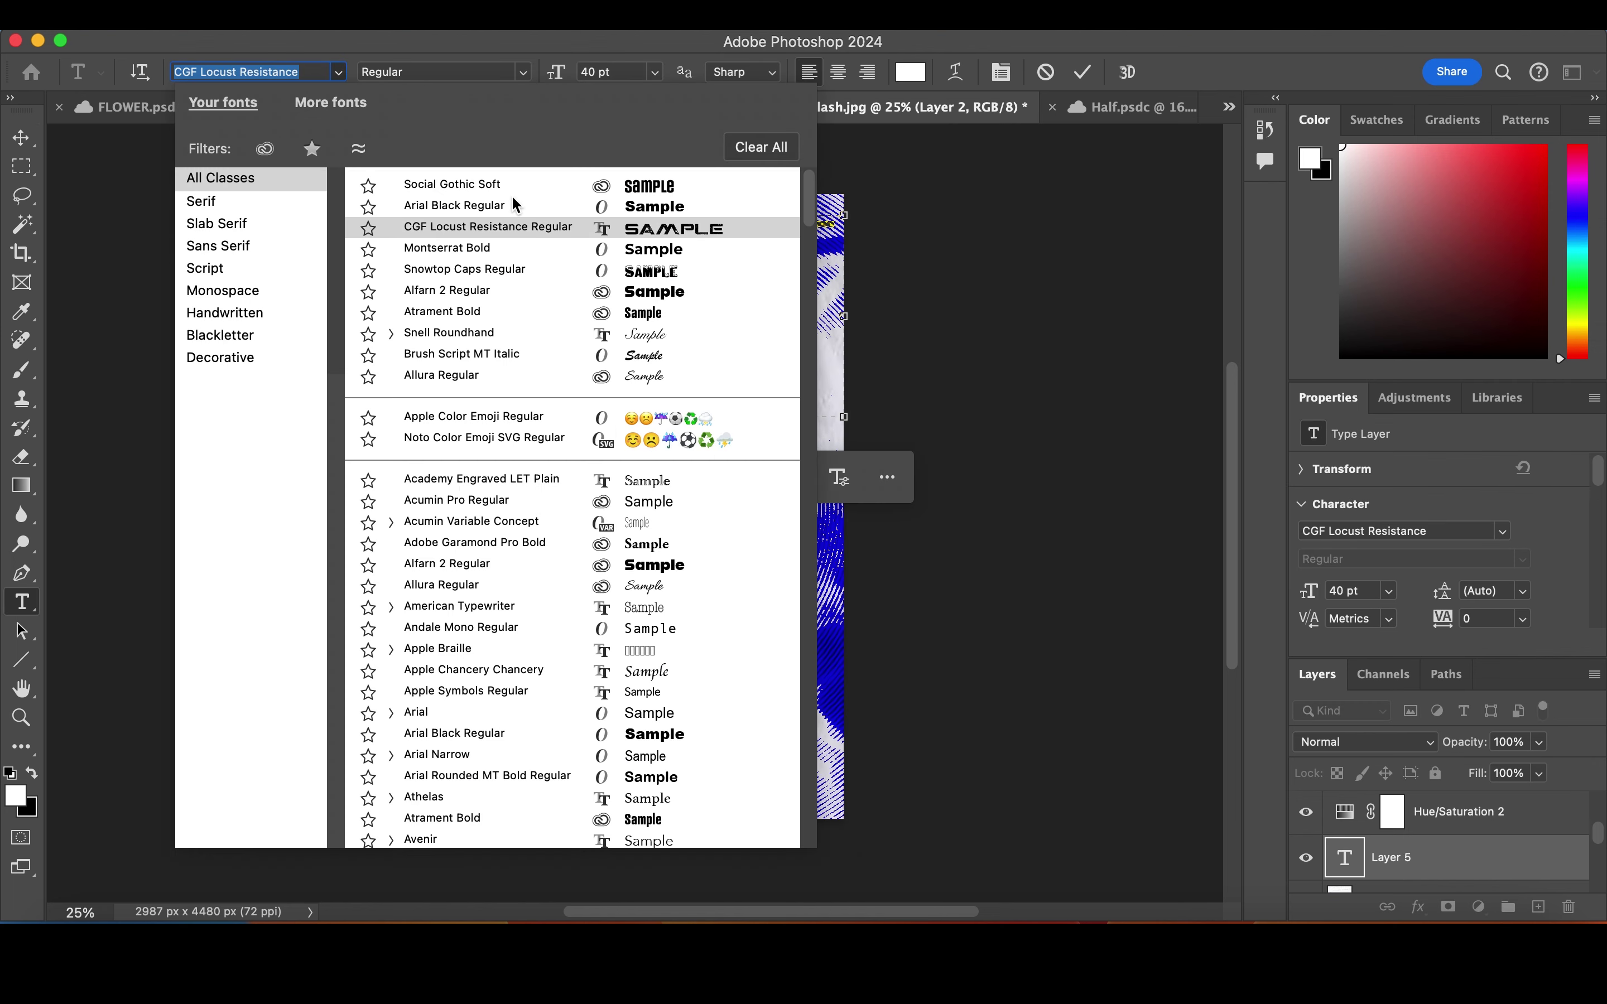
left_click(508, 185)
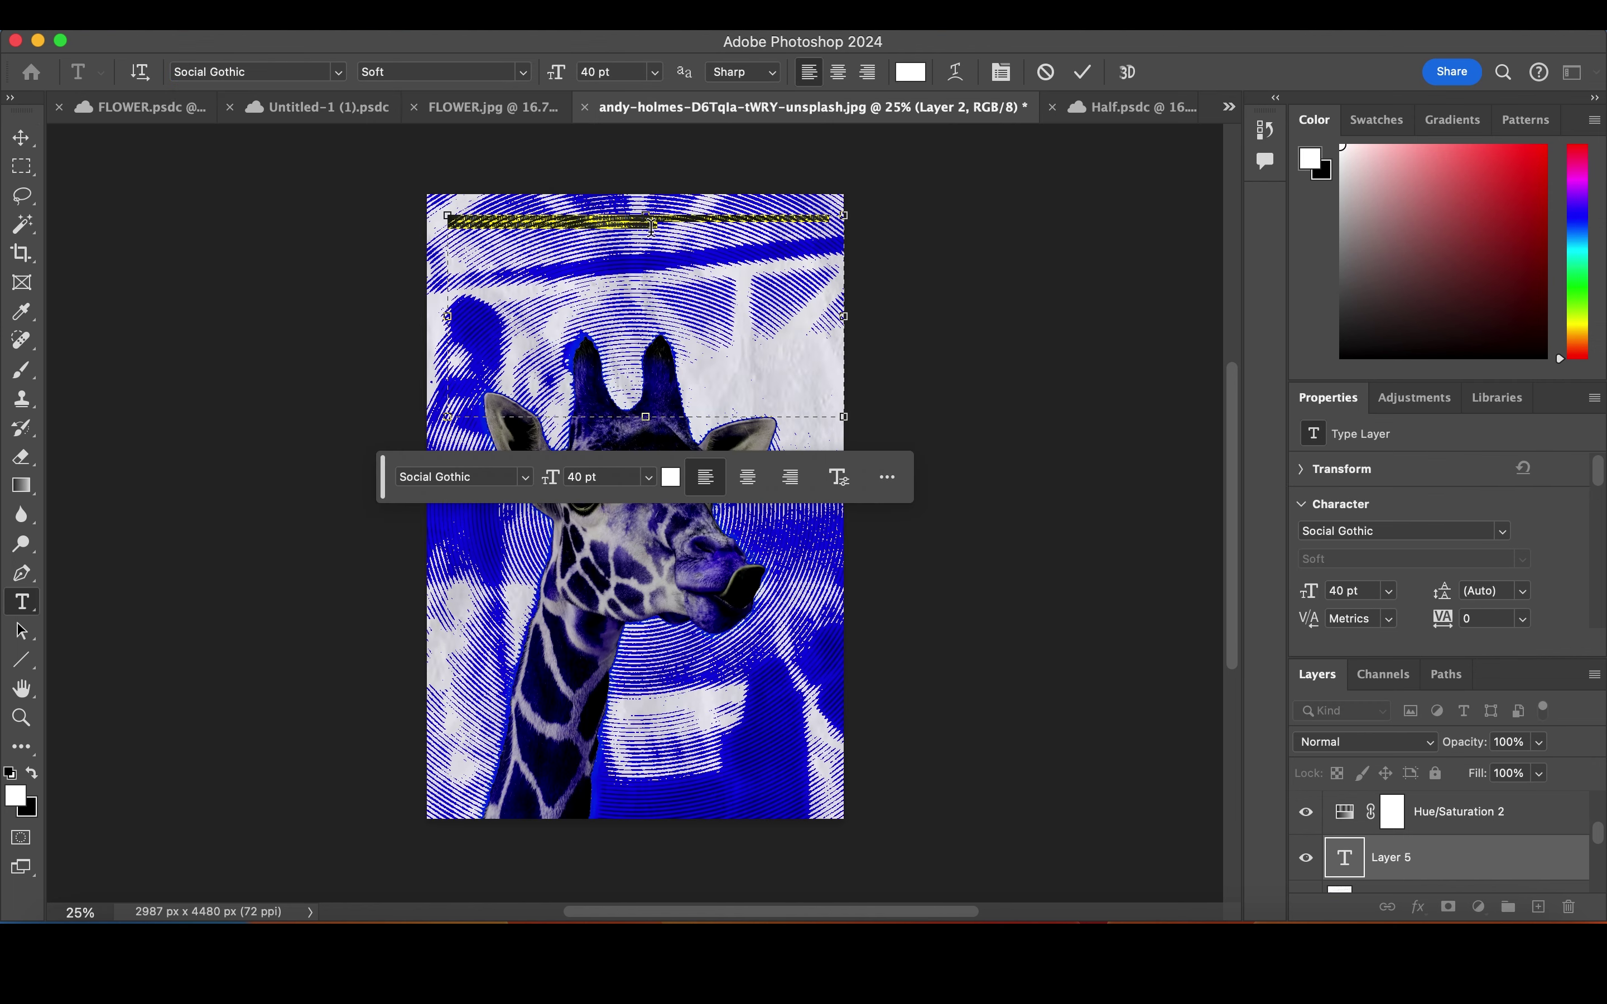
left_click(654, 72)
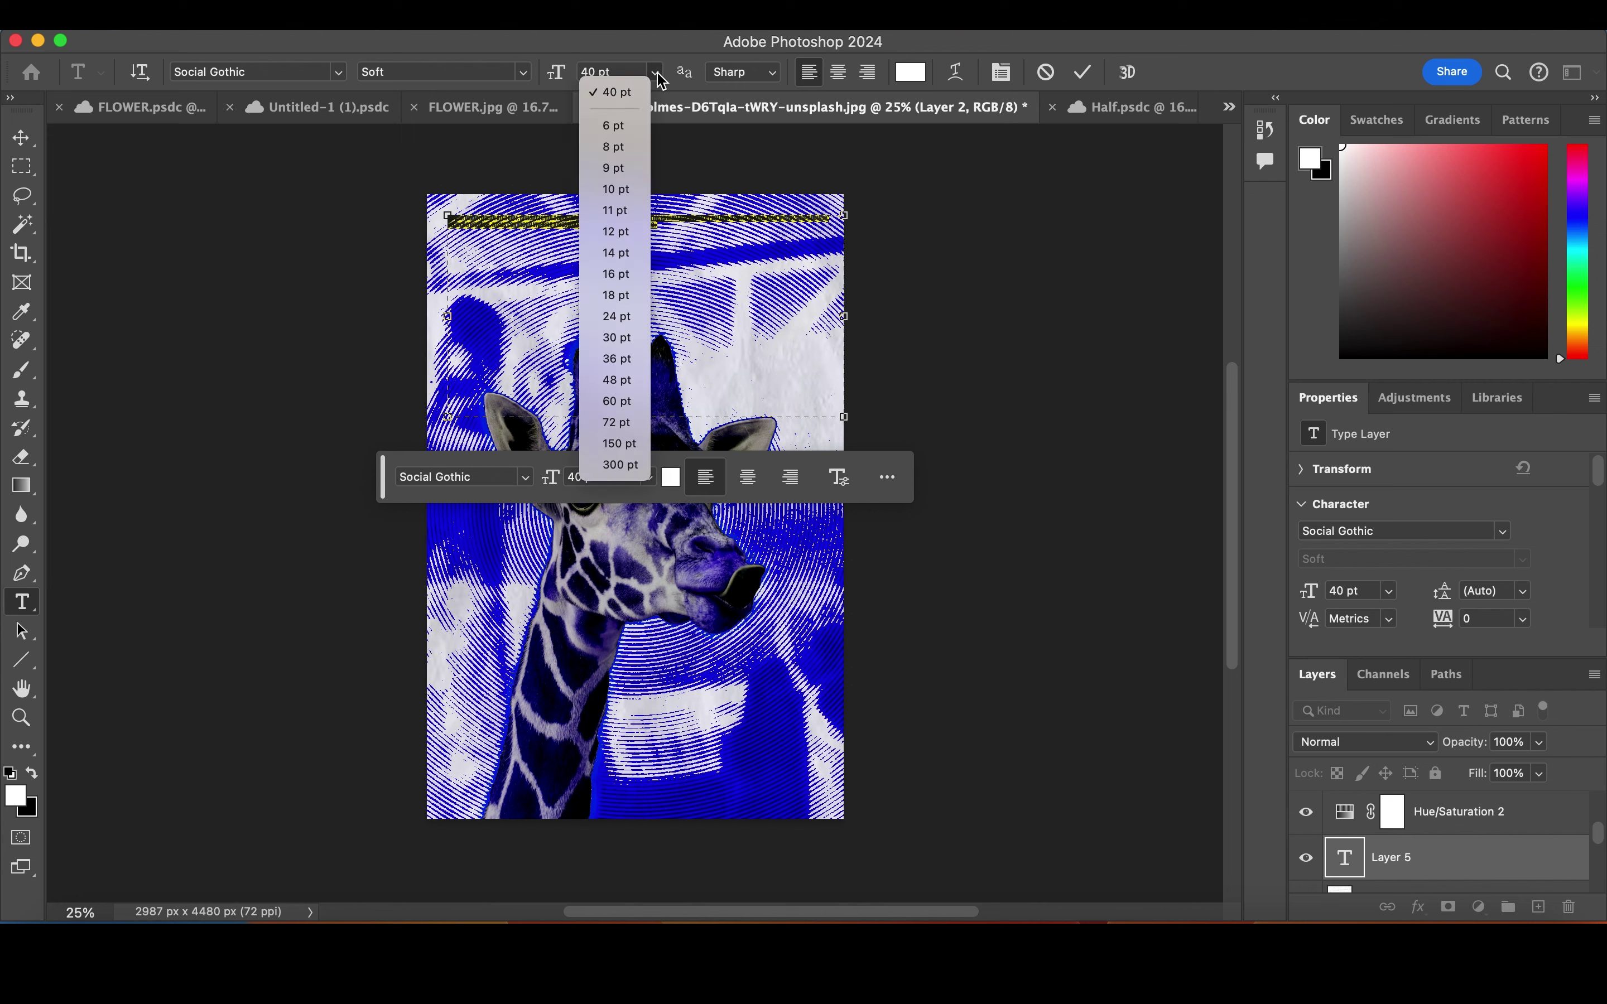
left_click(649, 289)
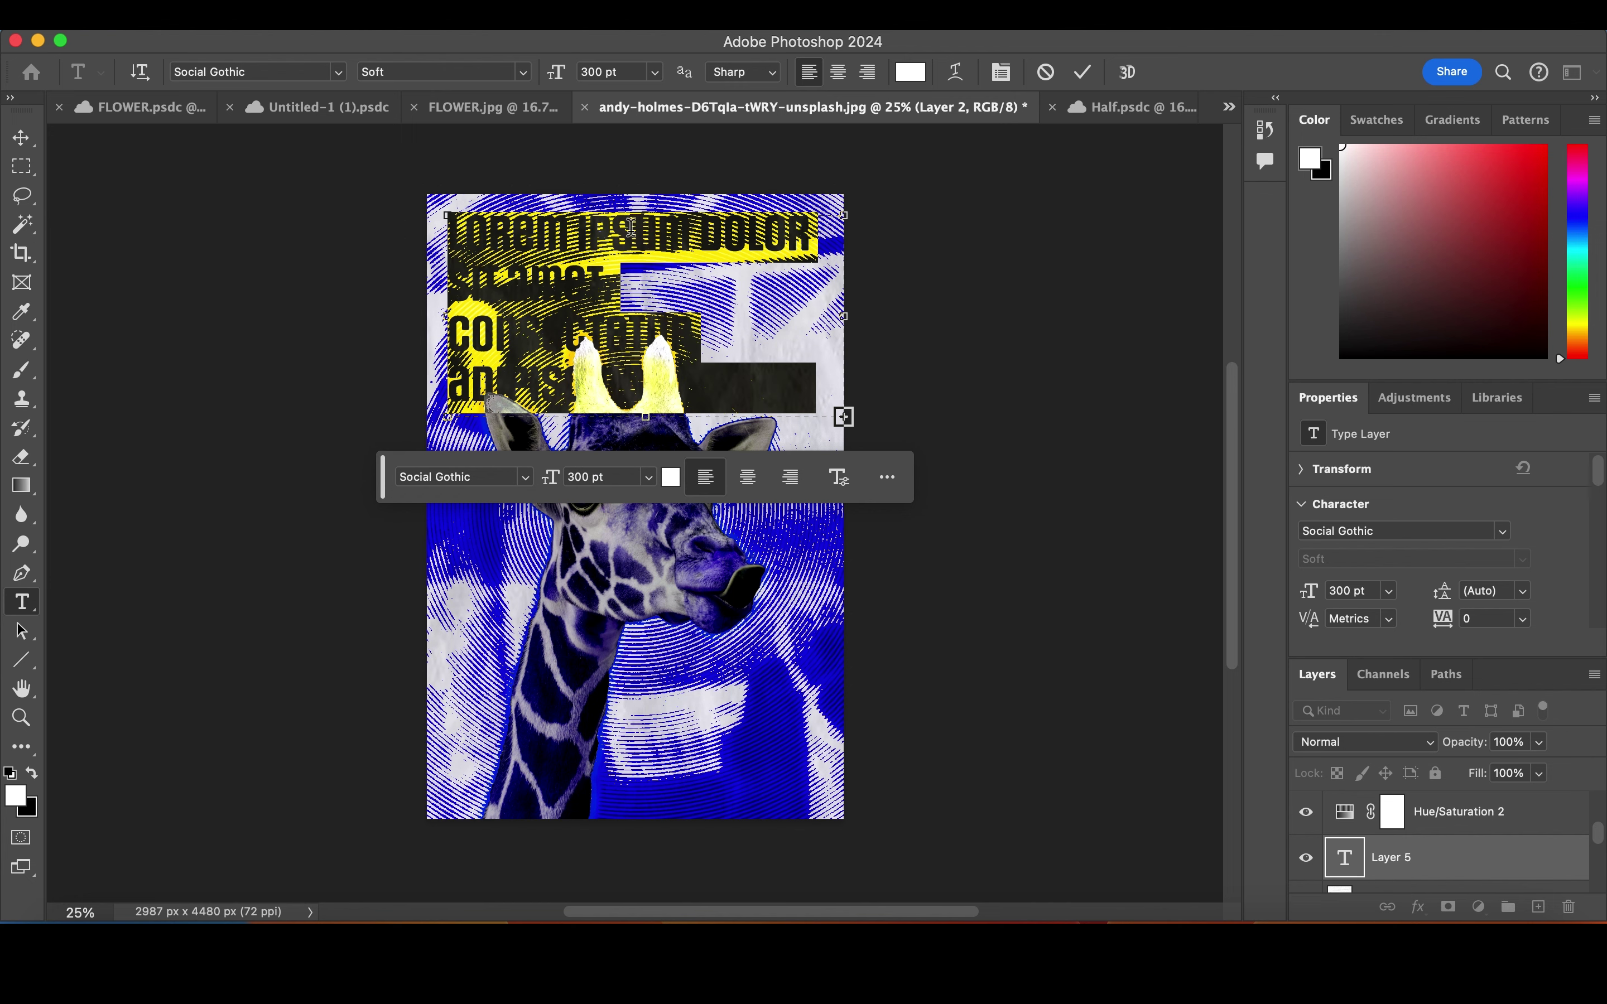
key("BackSpace")
type("JARED")
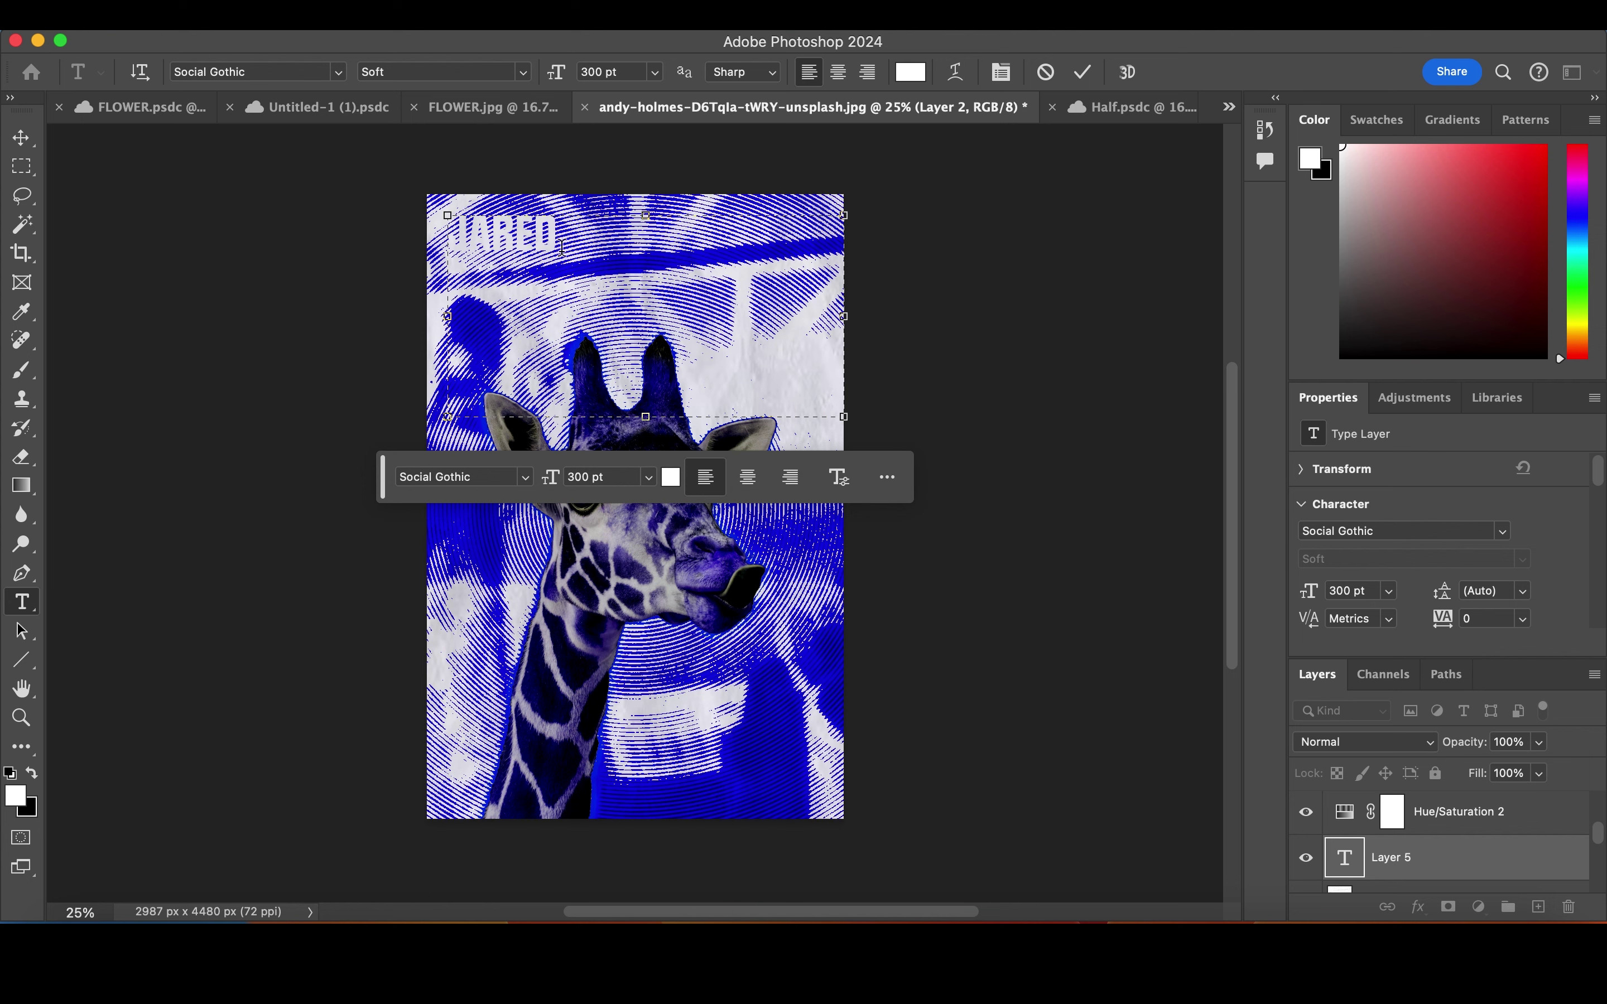
double_click(562, 248)
Commit JARED and scale it up to about 980 pt to span the poster width.
left_click(21, 137)
key("ctrl+t")
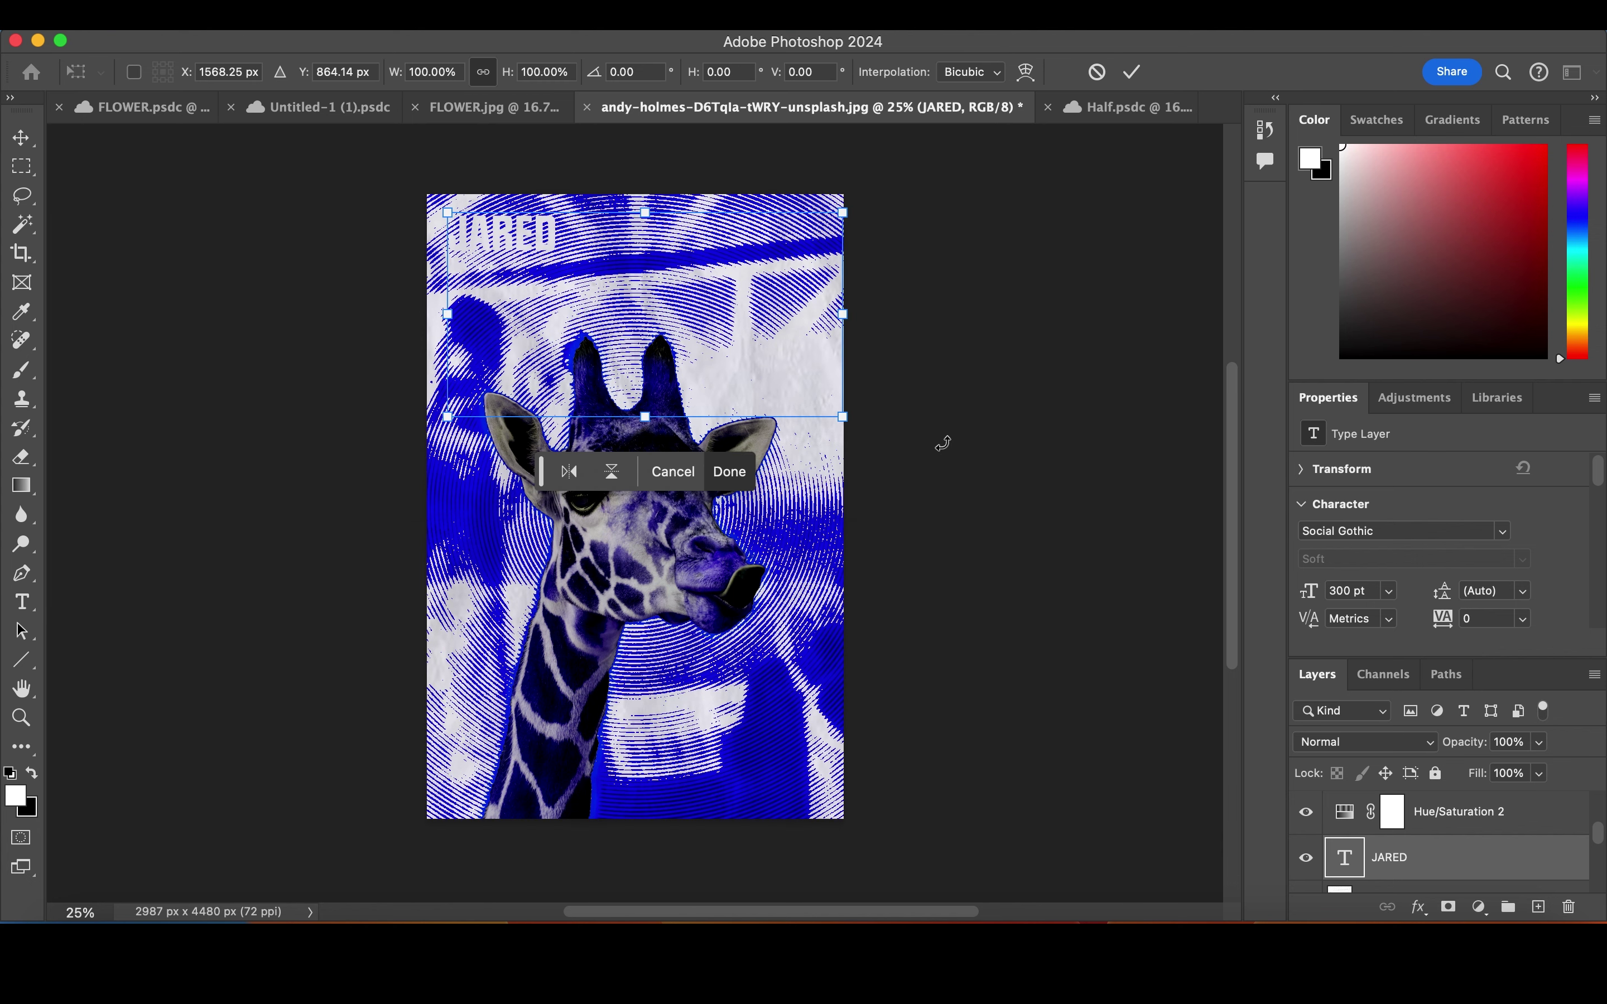
mouse_move(844, 416)
left_mouse_down()
mouse_move(1355, 754)
mouse_move(1507, 890)
left_mouse_up()
key("Return")
scroll(707, 423, "down", 3)
scroll(682, 405, "up", 3)
Move JARED to the poster's top edge and stack its layer just above Layer 2 copy.
left_click_drag(671, 396, 609, 284)
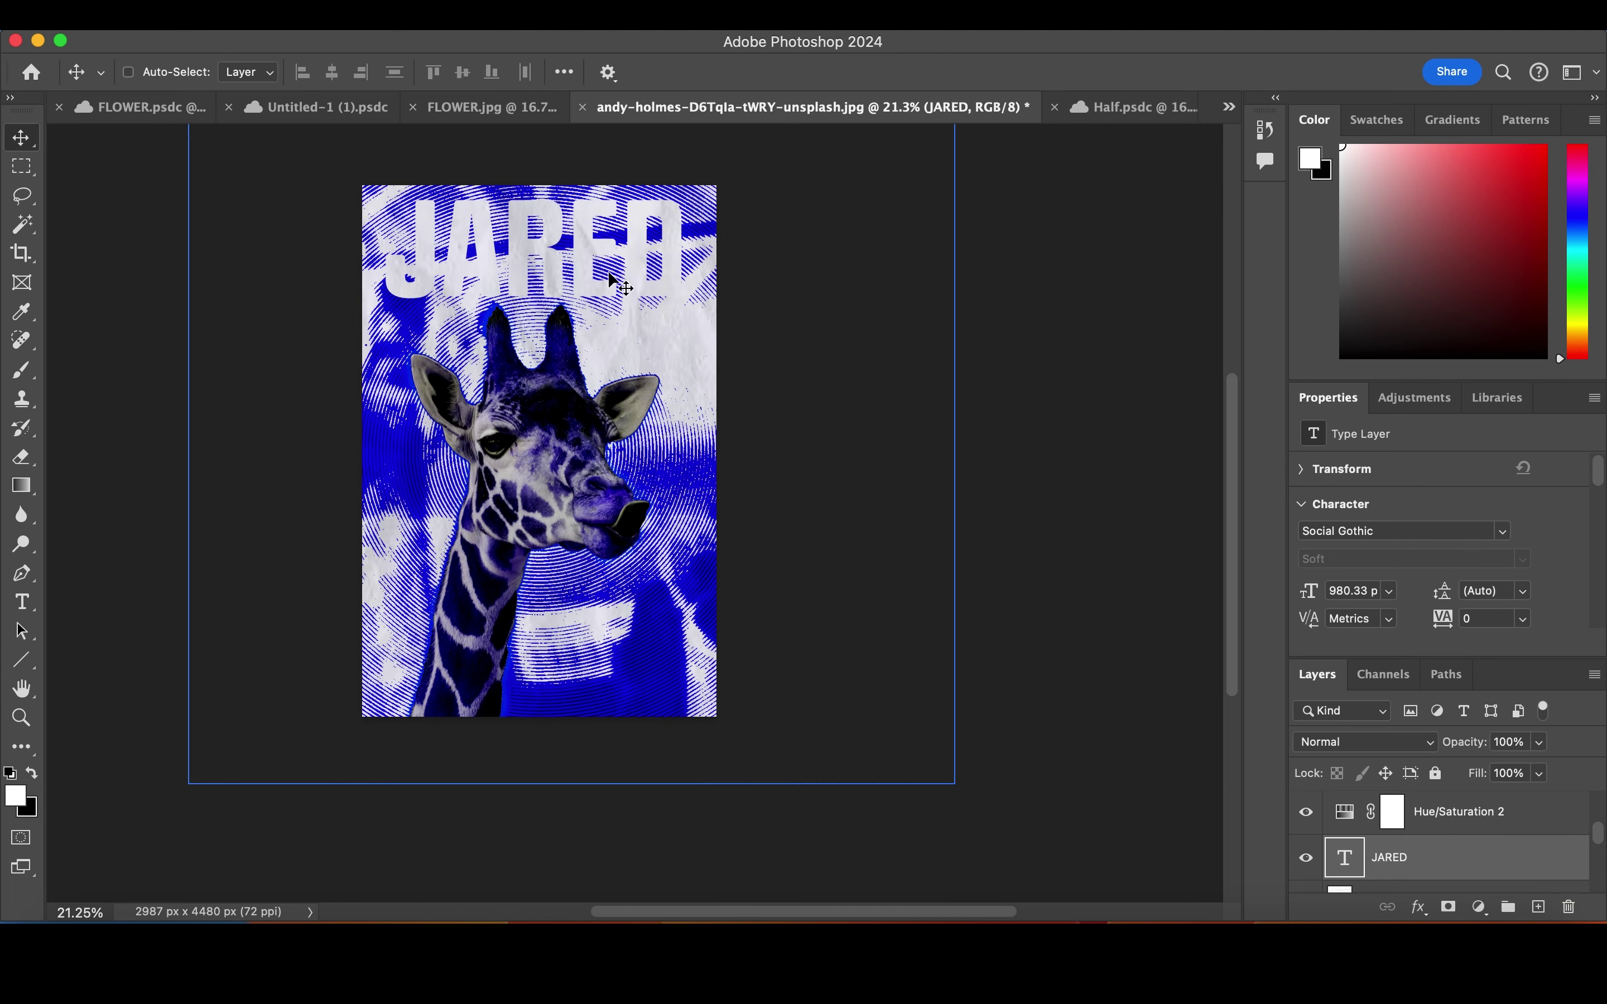
left_click_drag(609, 284, 611, 282)
left_click(1404, 824)
left_click_drag(1404, 847, 1393, 823)
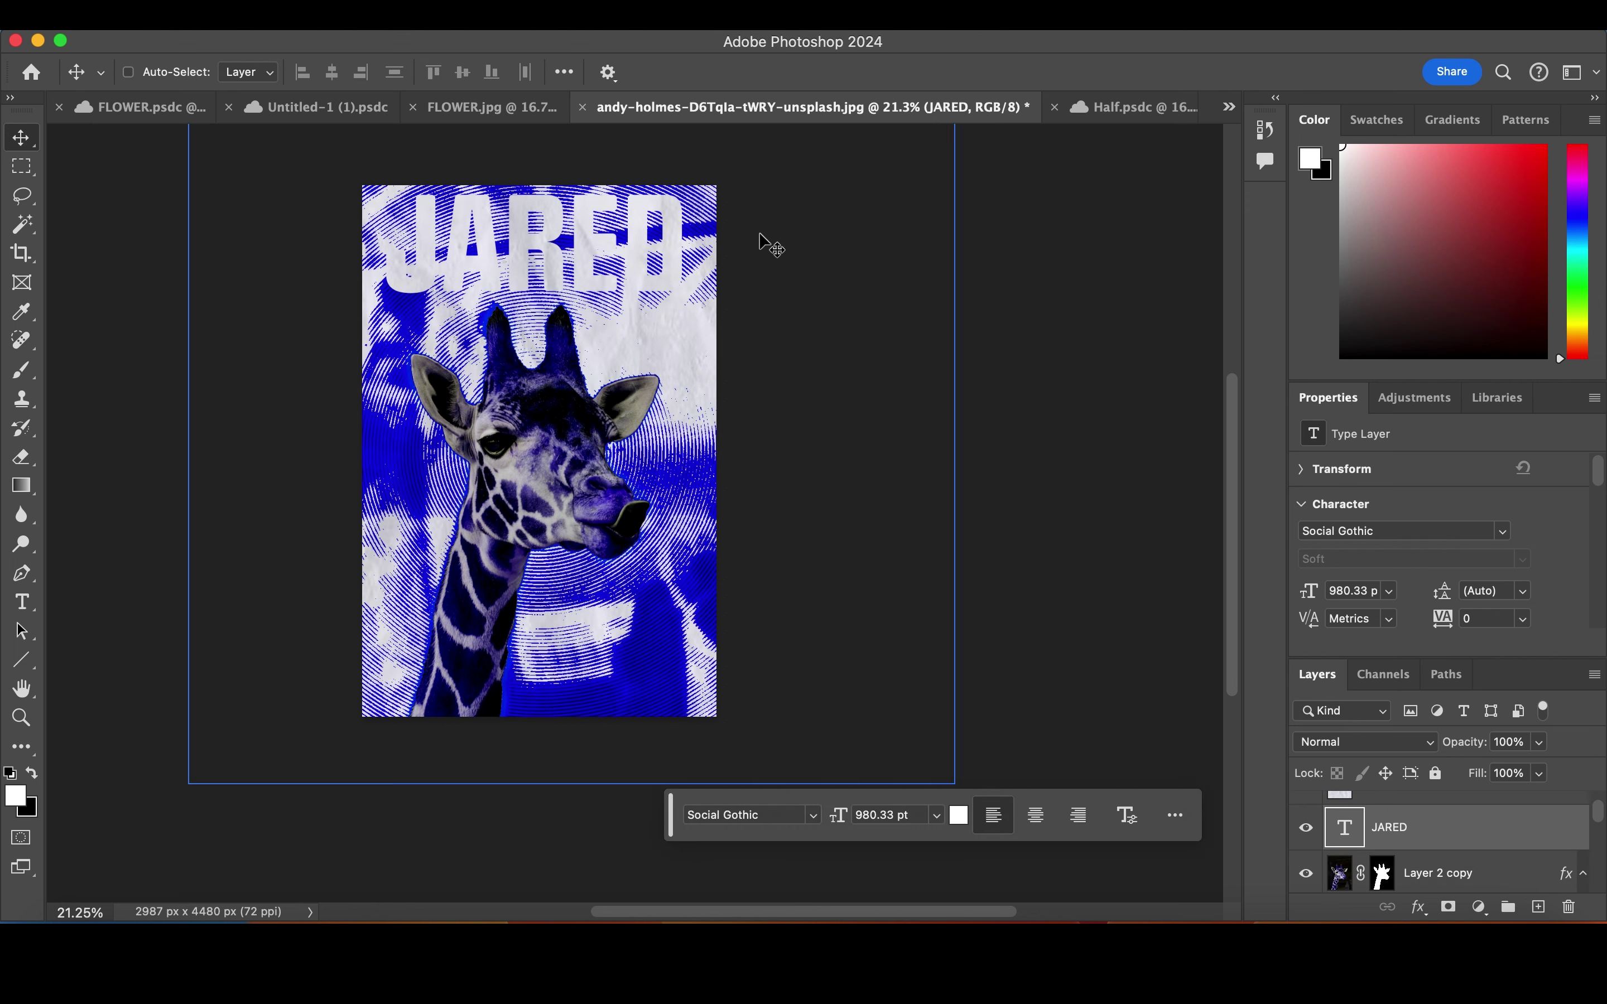
left_click(1418, 907)
Give JARED a Color Overlay of blue #0000e1 sampled from the poster.
left_click(1436, 876)
left_click(1203, 463)
left_click(669, 654)
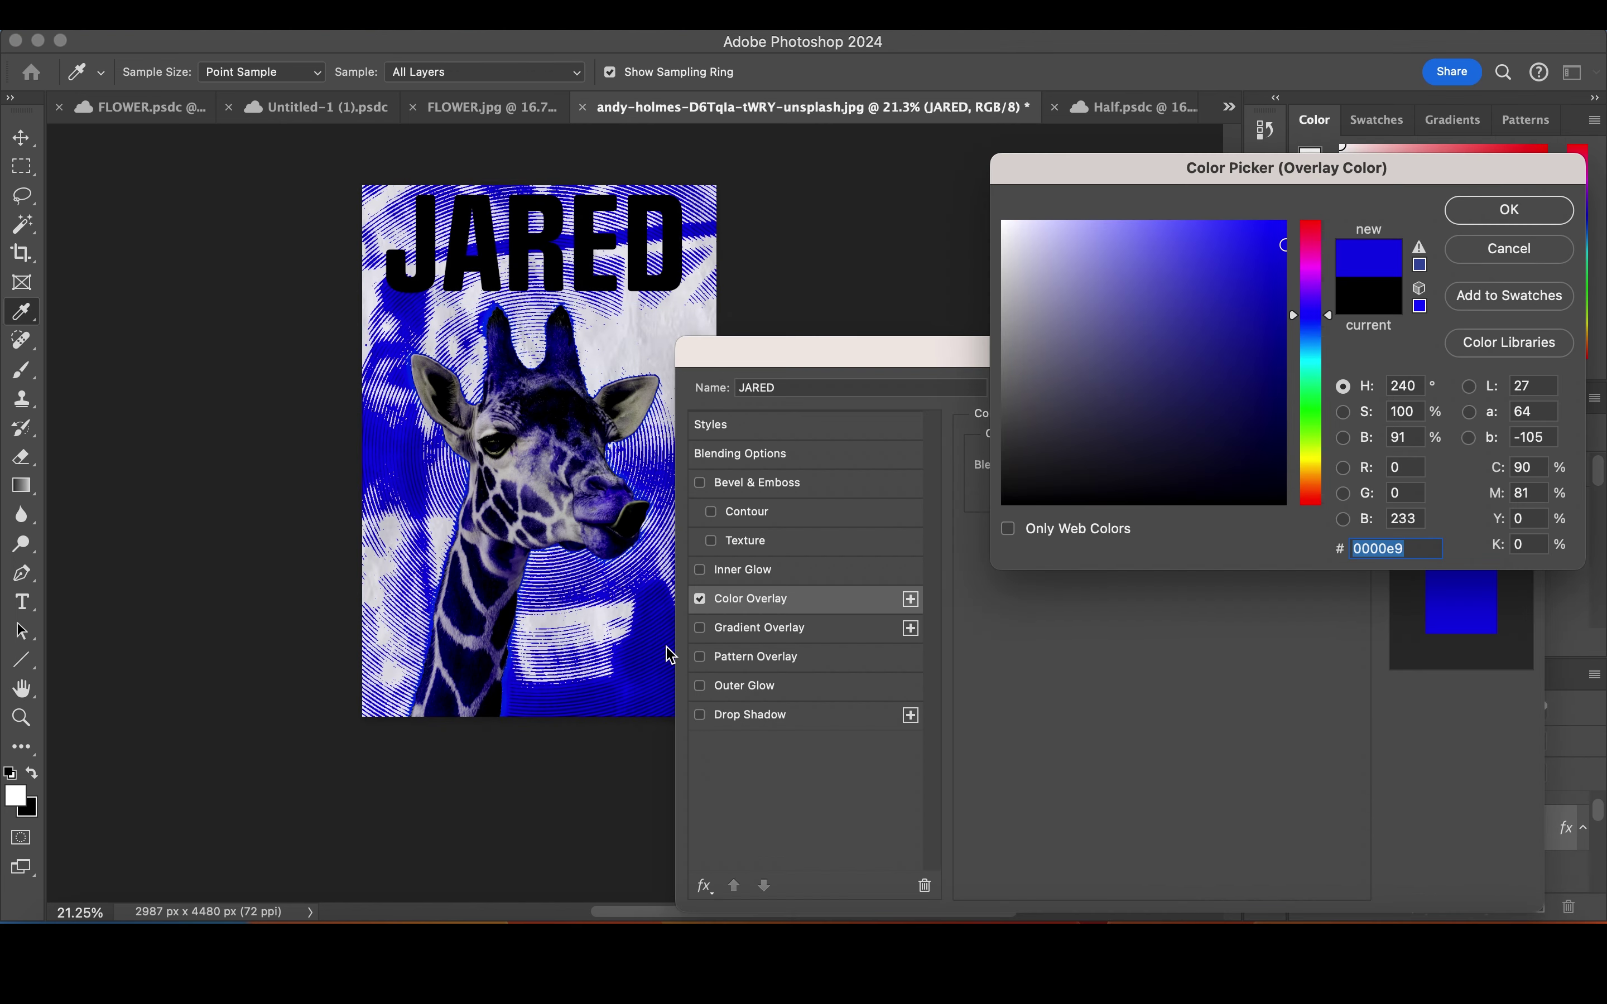
left_click(1509, 209)
left_click(1203, 464)
left_click(467, 618)
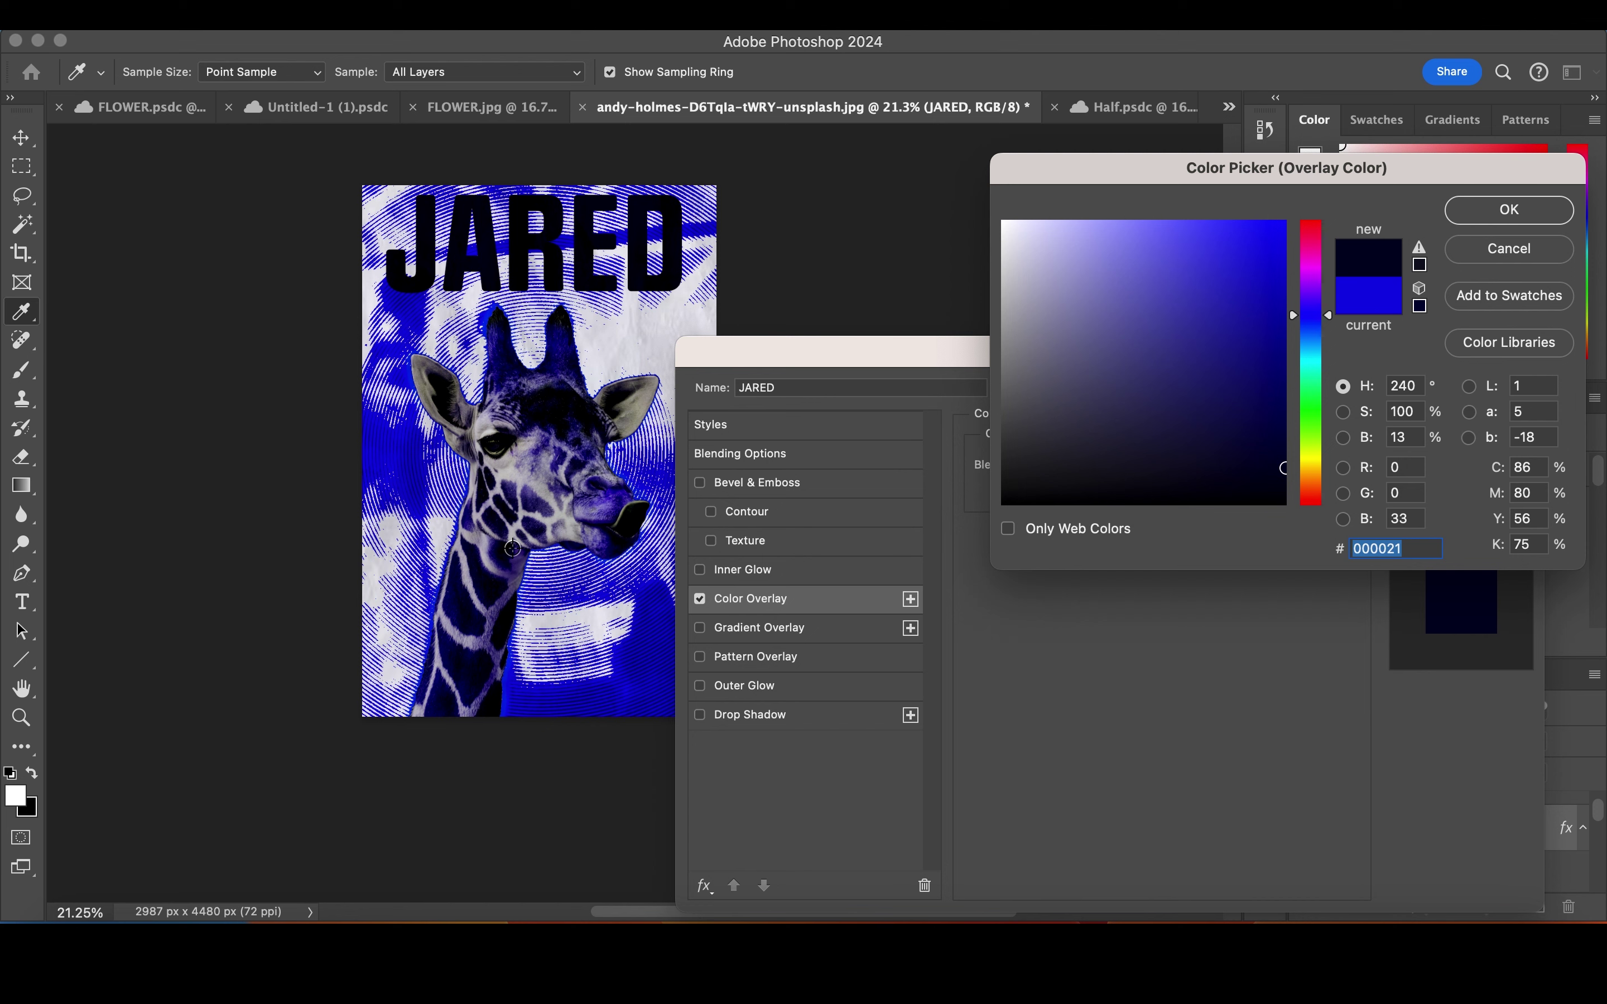
left_click(646, 642)
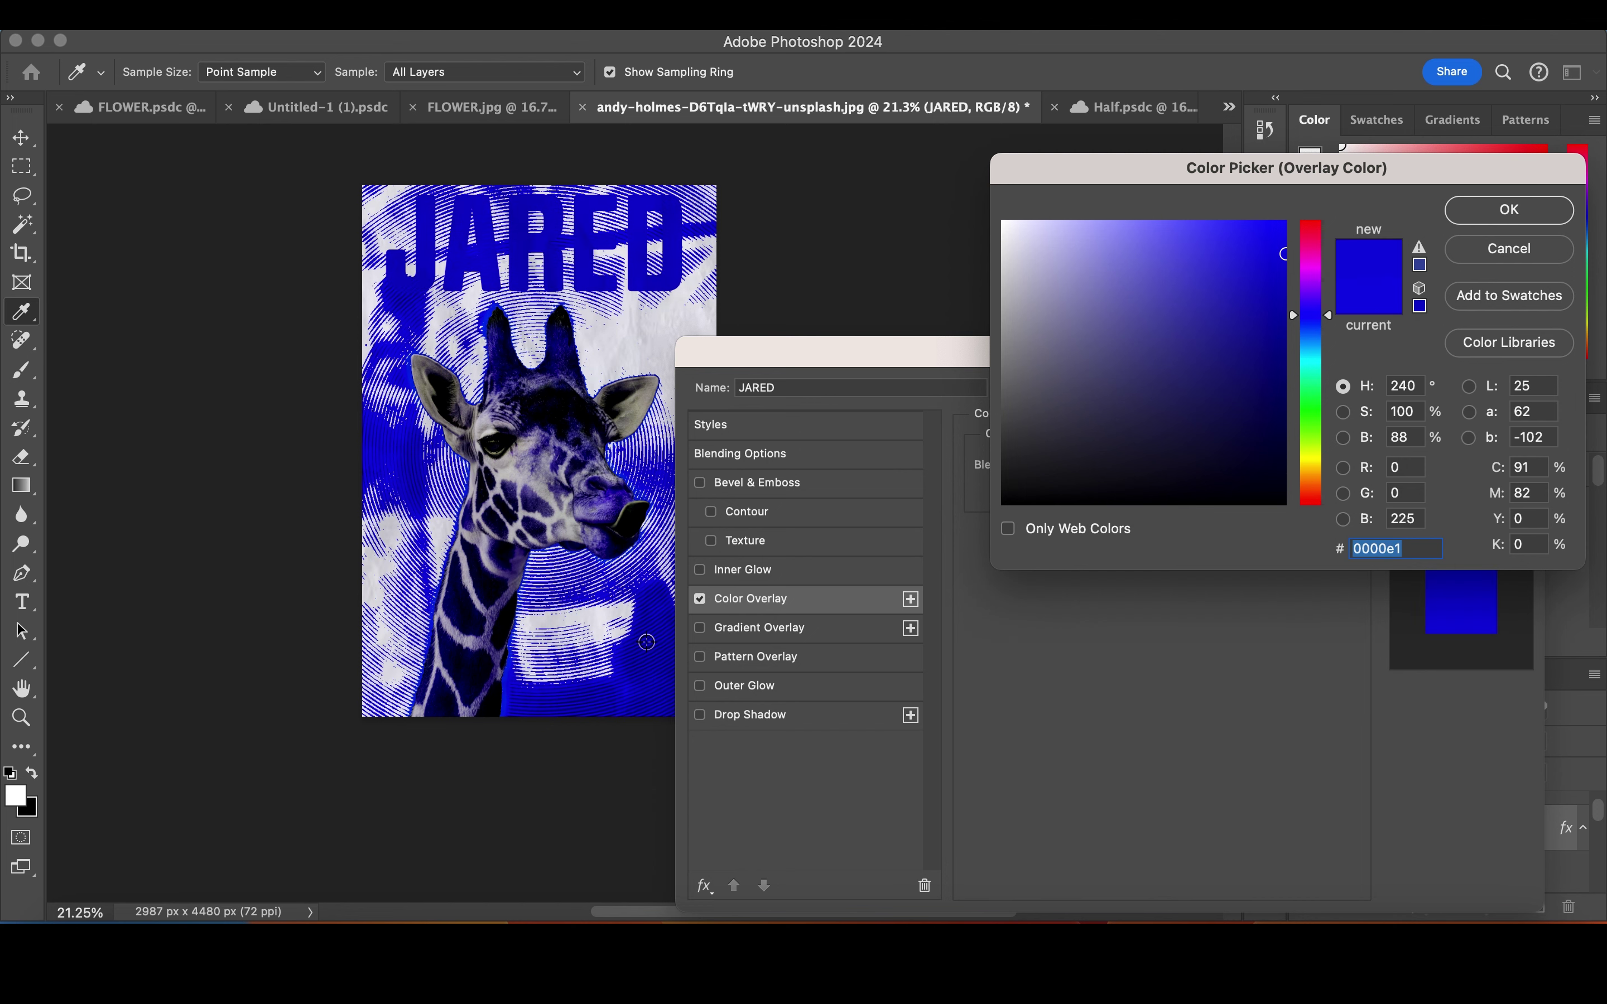
left_click(661, 350)
left_click(664, 646)
key("Return")
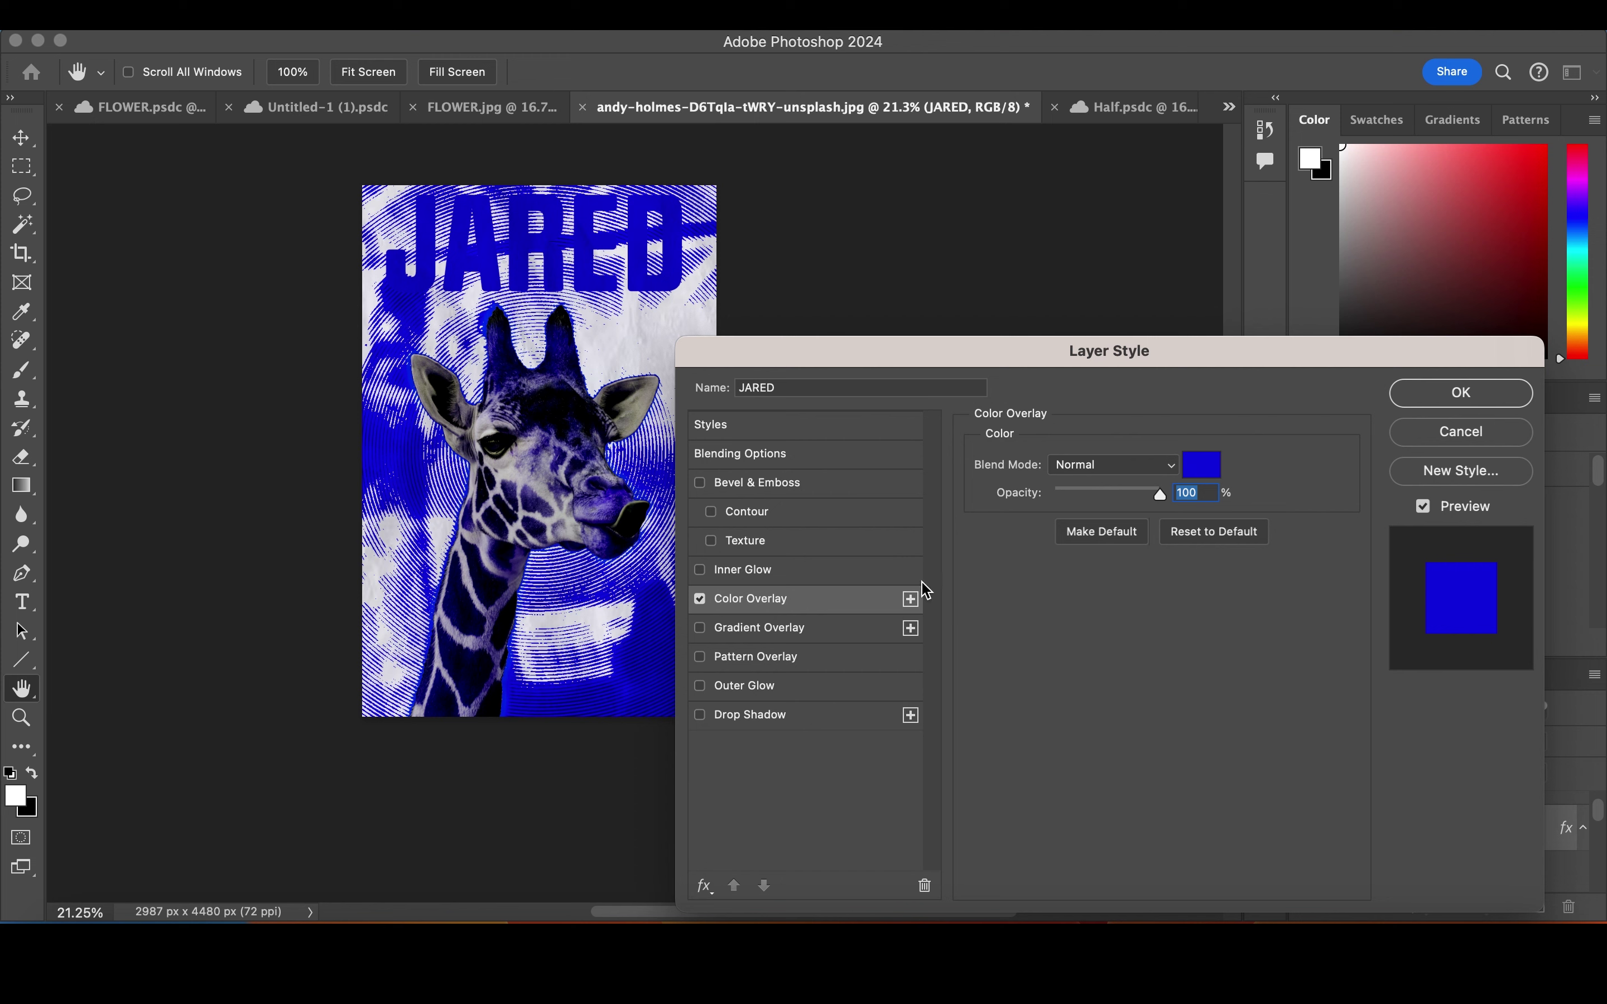
Add a white Screen-mode Outer Glow with Spread 70% and Size 64 px, and apply.
left_click(797, 688)
left_click(1112, 461)
left_click(1106, 353)
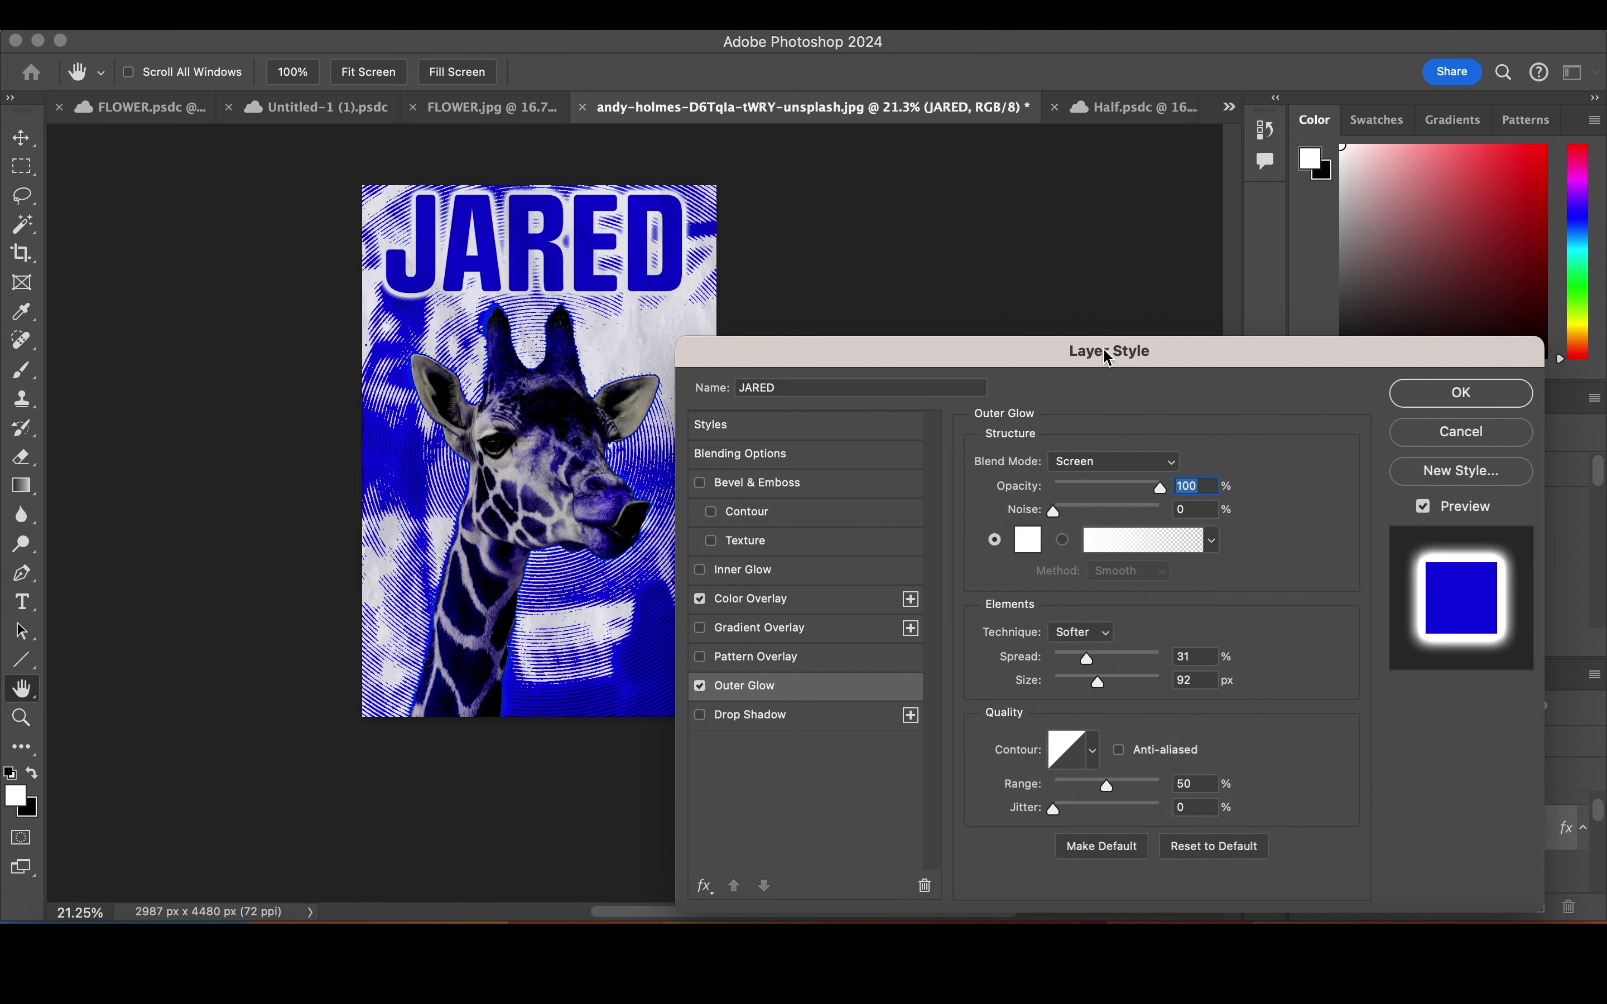
mouse_move(1087, 658)
left_mouse_down()
mouse_move(1055, 684)
mouse_move(1149, 658)
left_mouse_up()
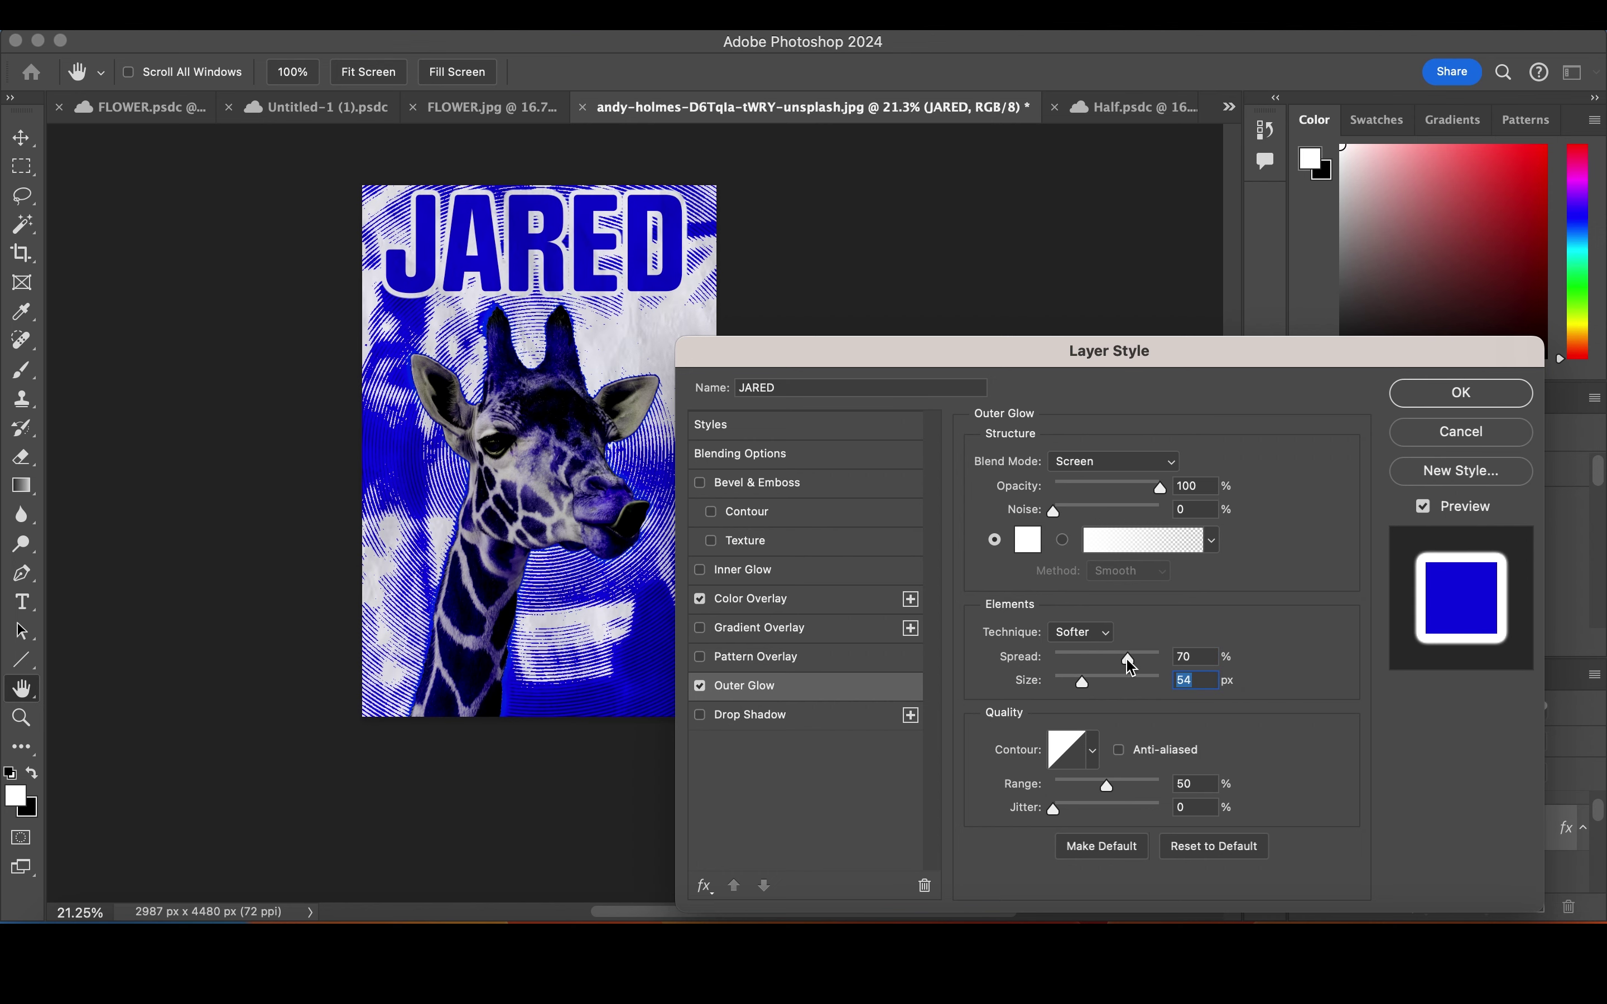
left_click(1461, 392)
left_click(1334, 742)
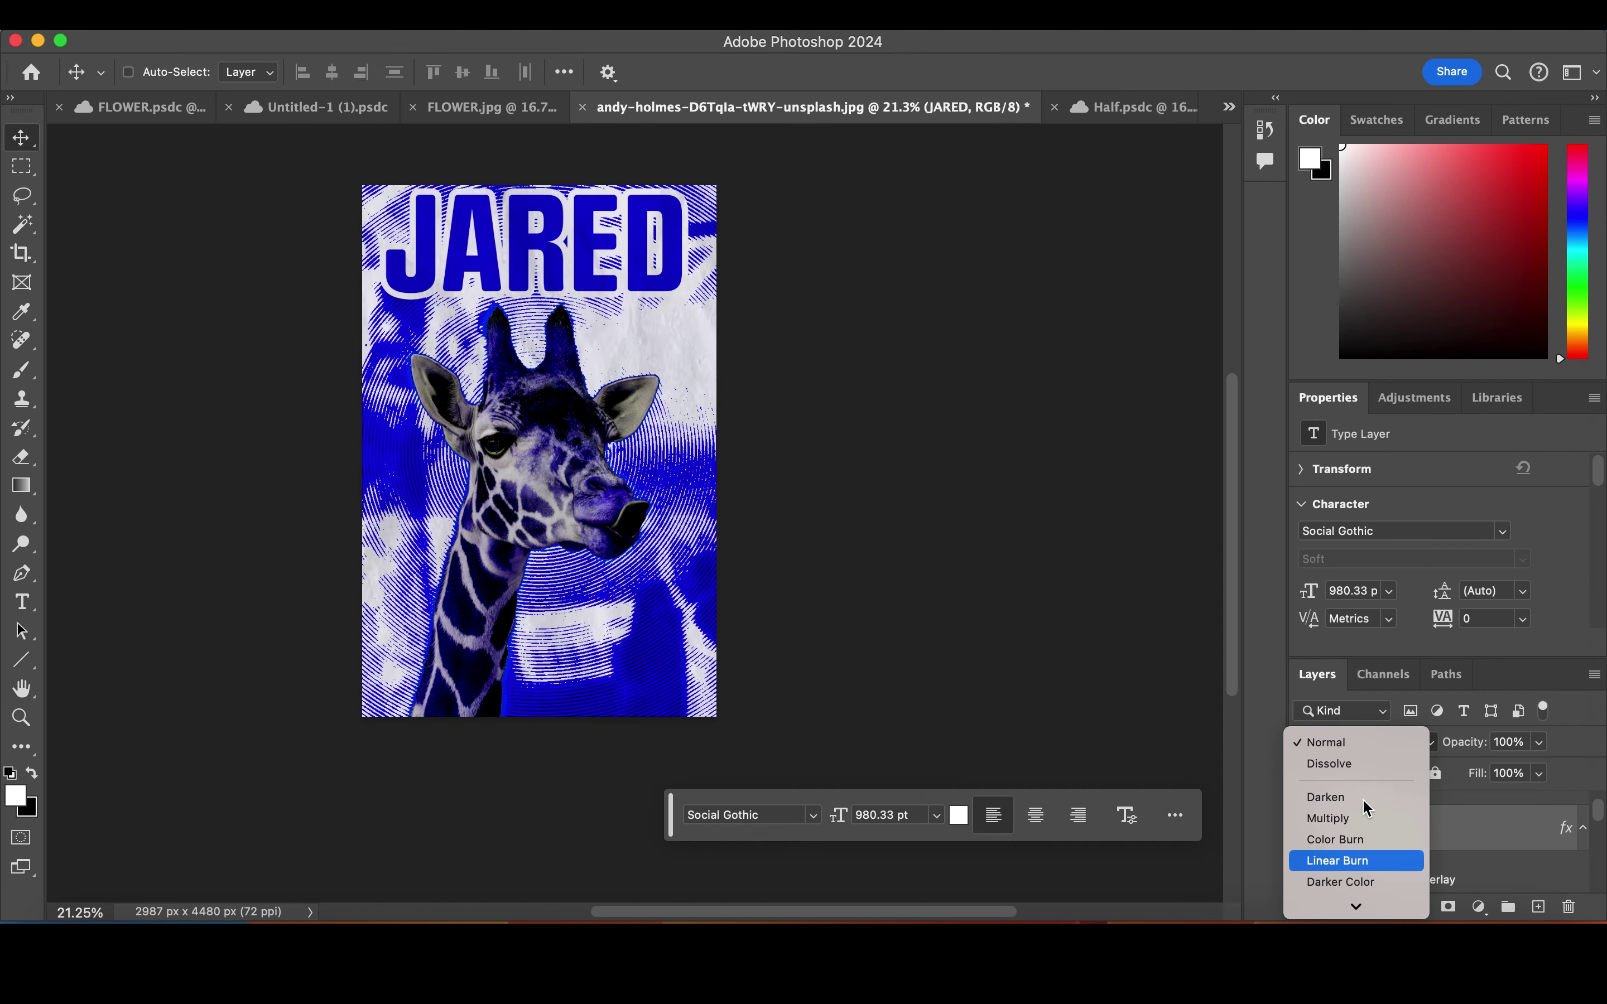
Set the JARED layer's blend mode to Overlay.
left_click(1328, 582)
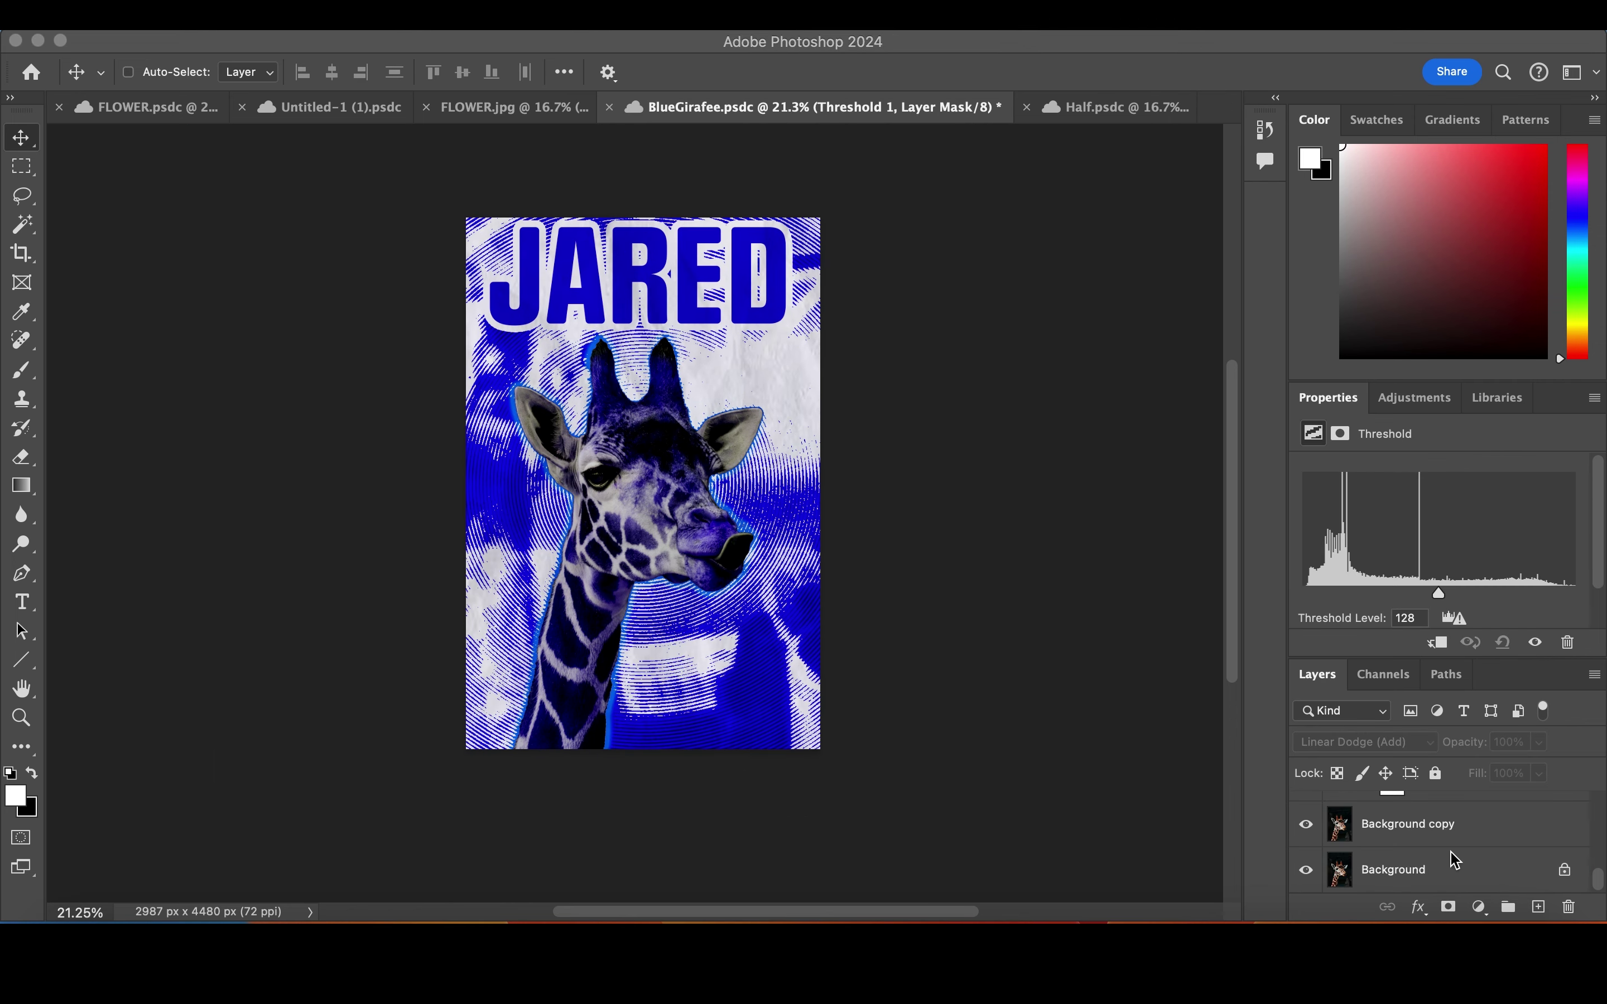
scroll(1445, 864, "down", 2)
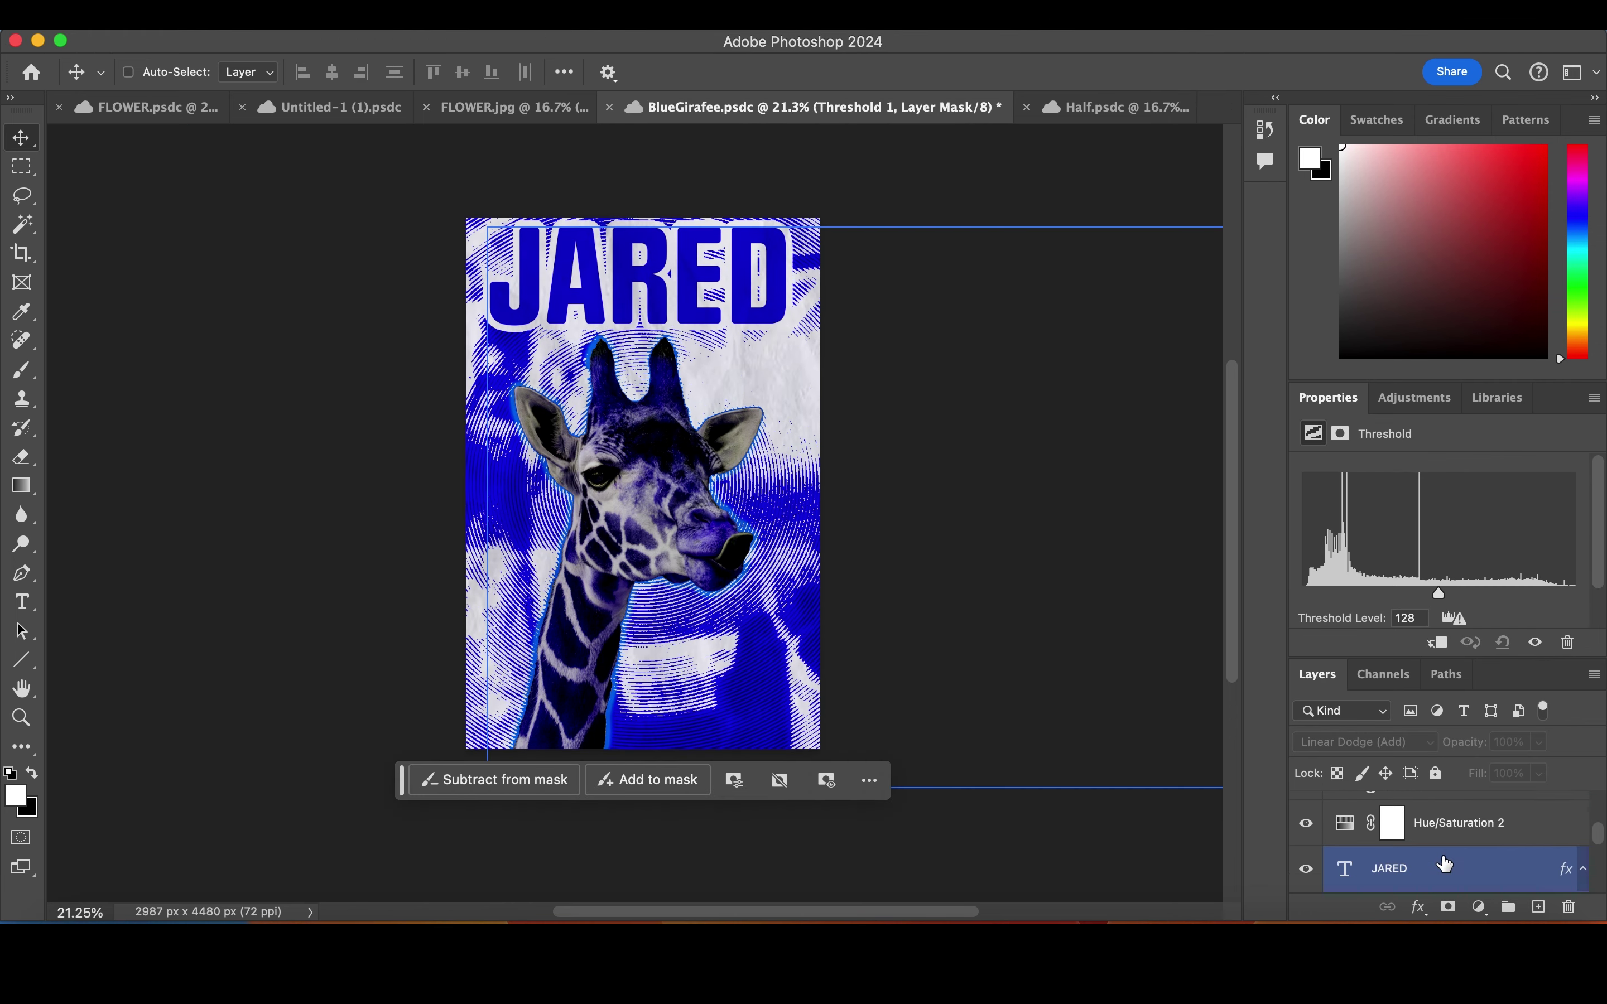
scroll(1408, 844, "down", 2)
scroll(1397, 831, "up", 1)
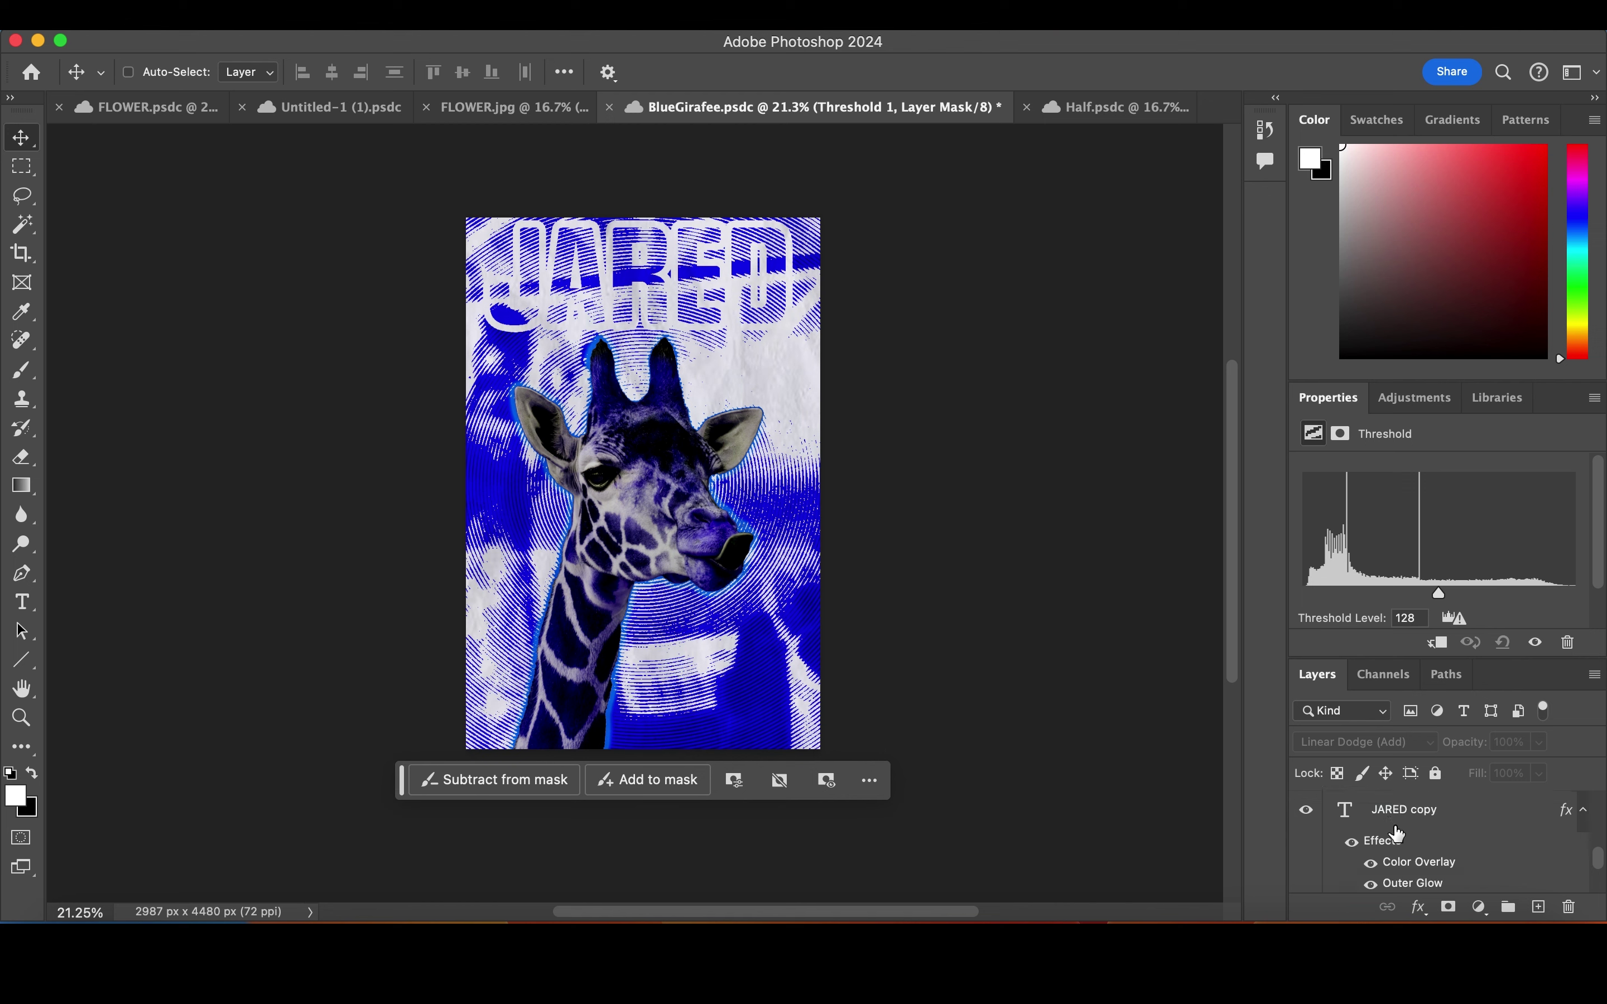
Confirm JARED copy uses Hard Light, make Threshold 1 visible, and select Layer 4.
left_click(1404, 826)
left_click(1383, 742)
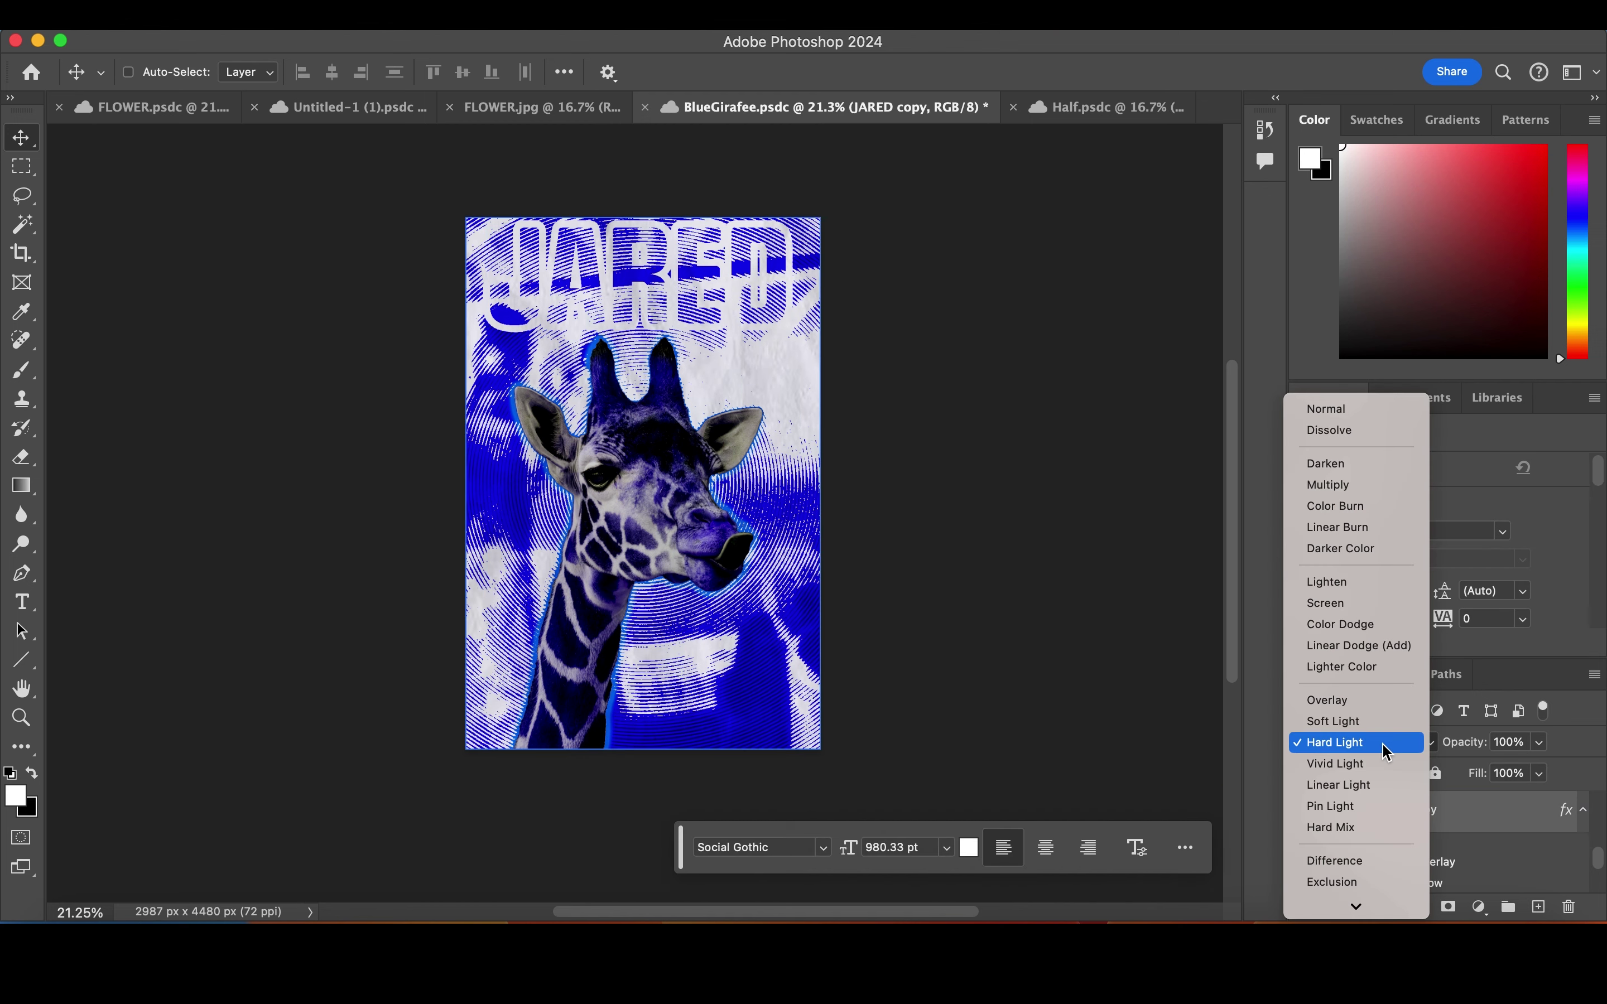
scroll(1405, 823, "down", 2)
scroll(1405, 823, "down", 3)
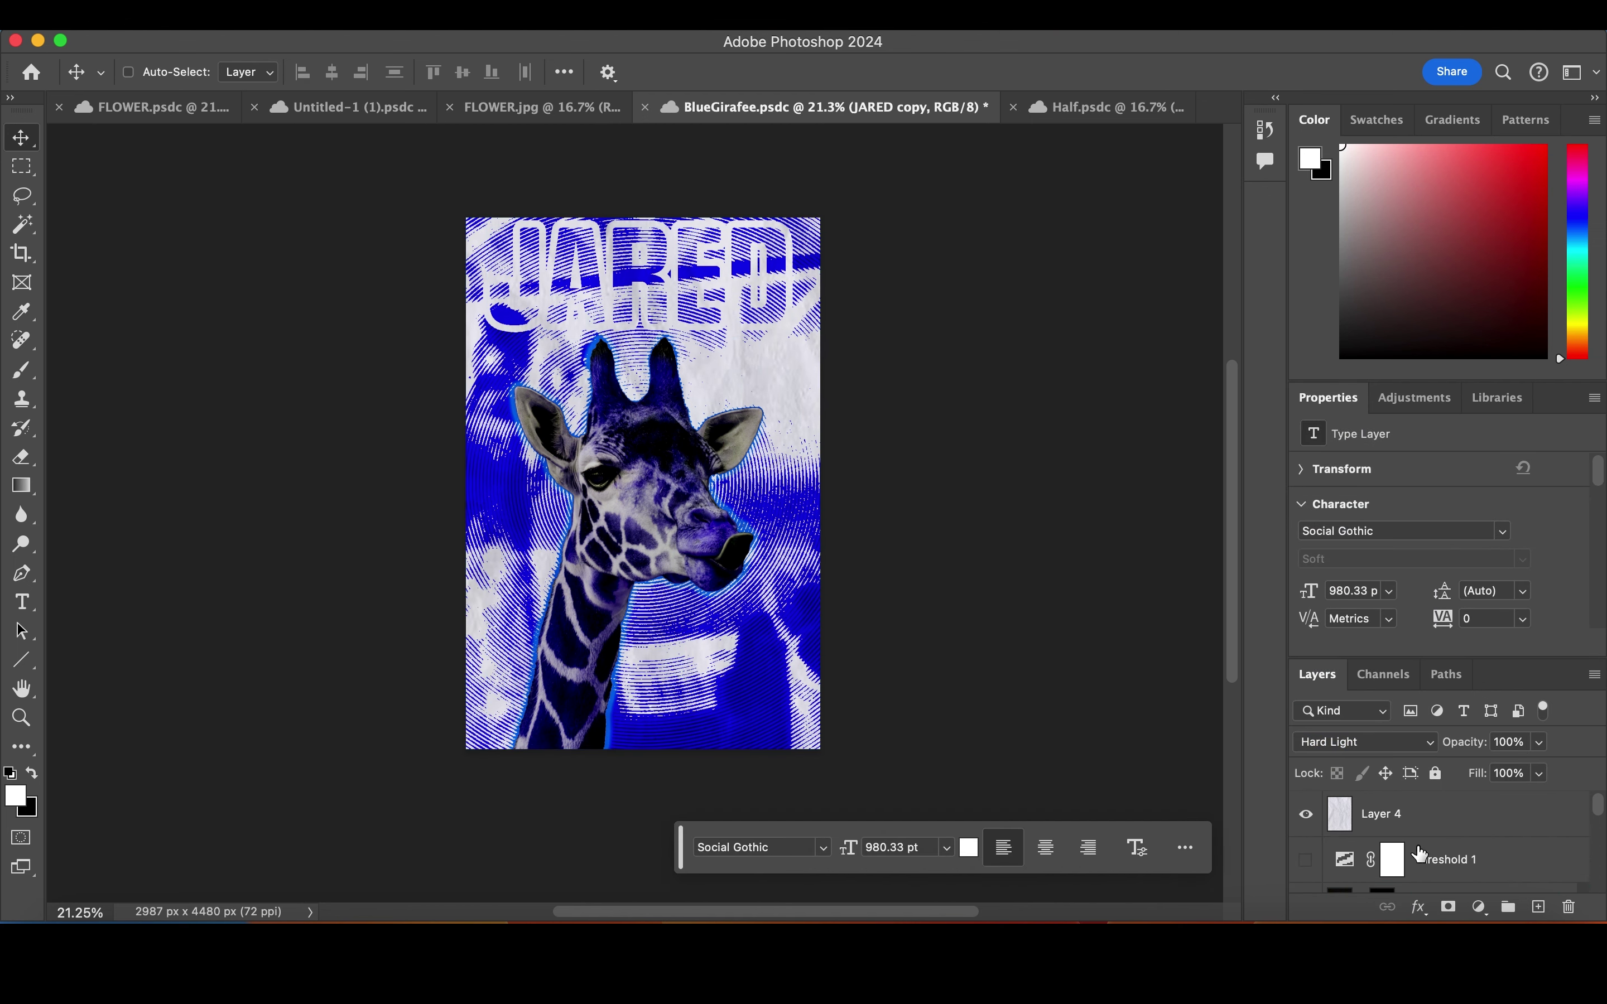
left_click(1418, 860)
left_click(1306, 860)
left_click(1434, 827)
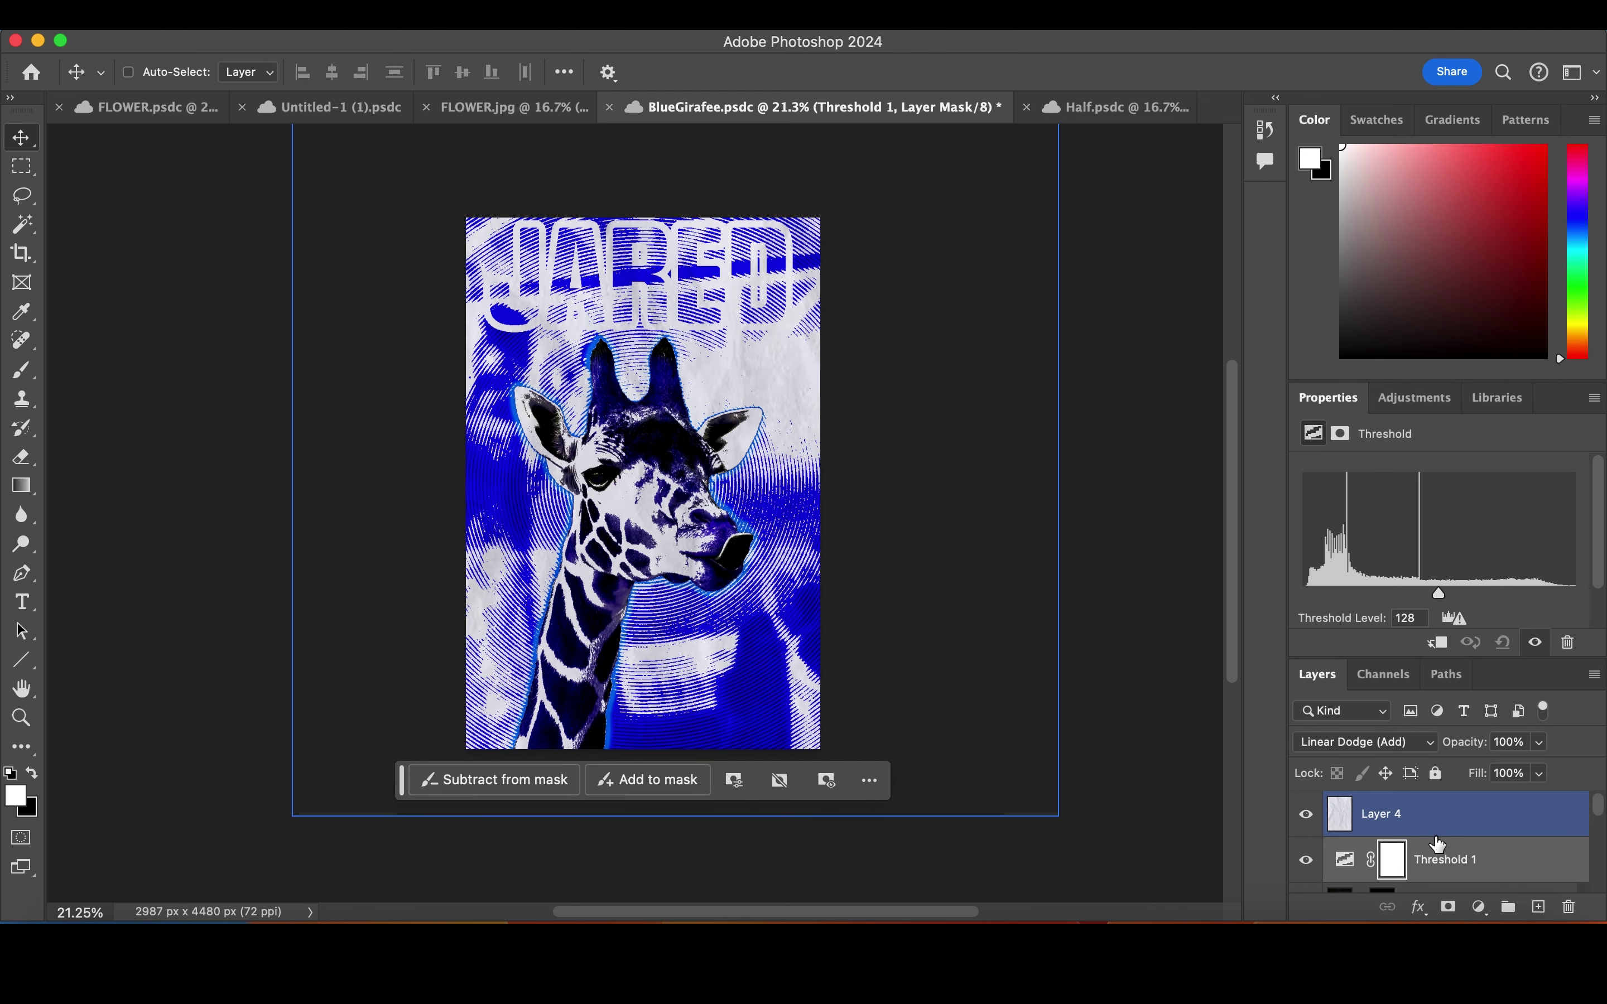